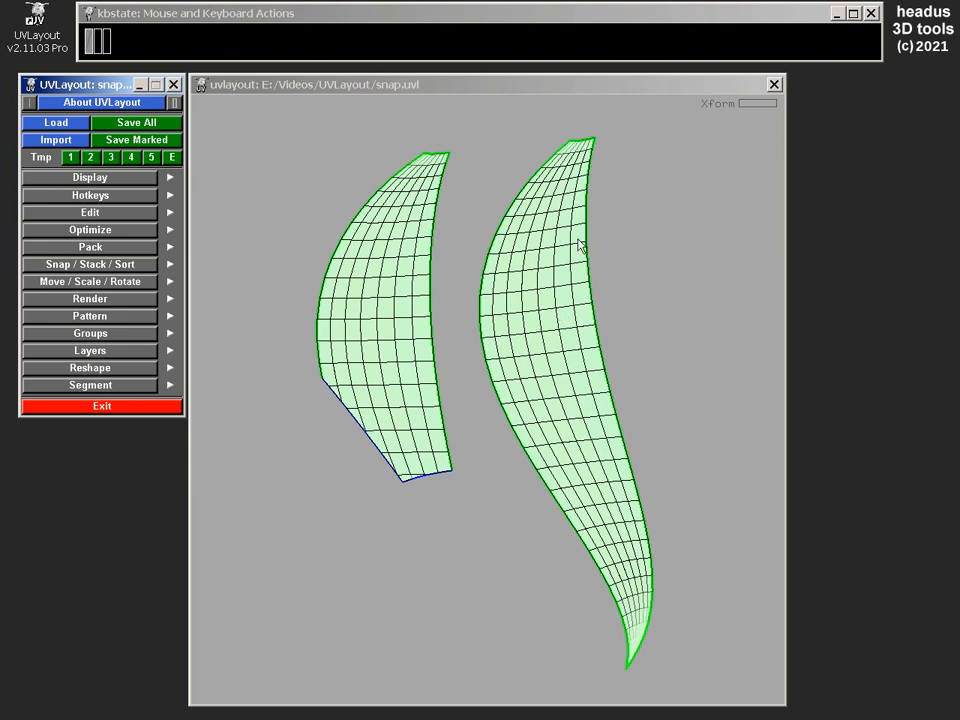
Select both UV shells and try rotating and moving them together in the UV view.
click(440, 176)
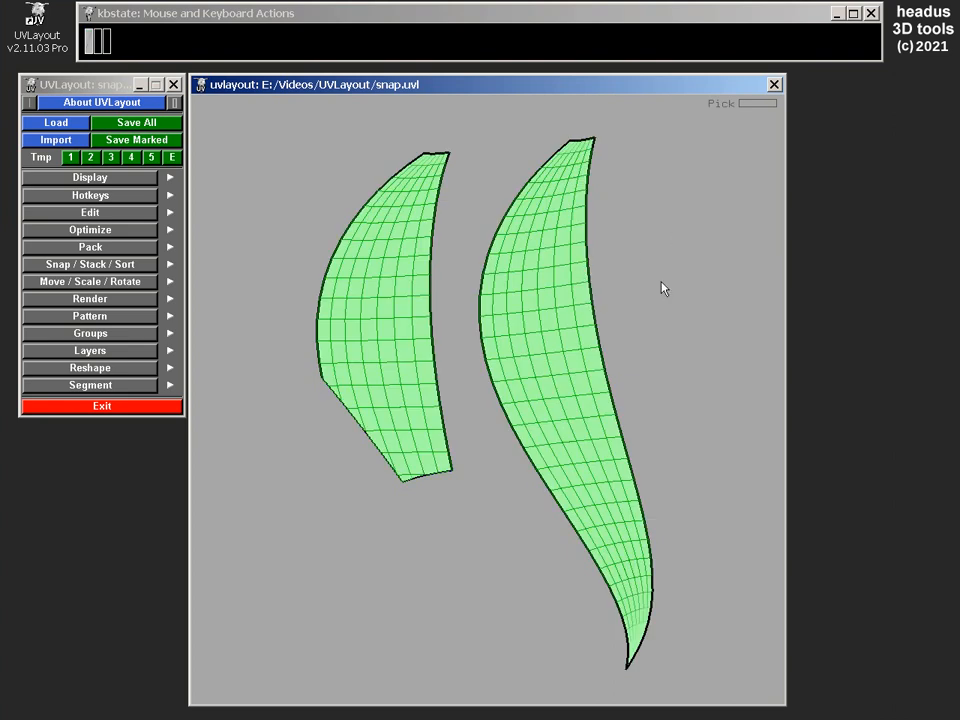
key(space)
drag(664, 285, 688, 285)
key(space)
middle_drag(698, 267, 649, 268)
key(space)
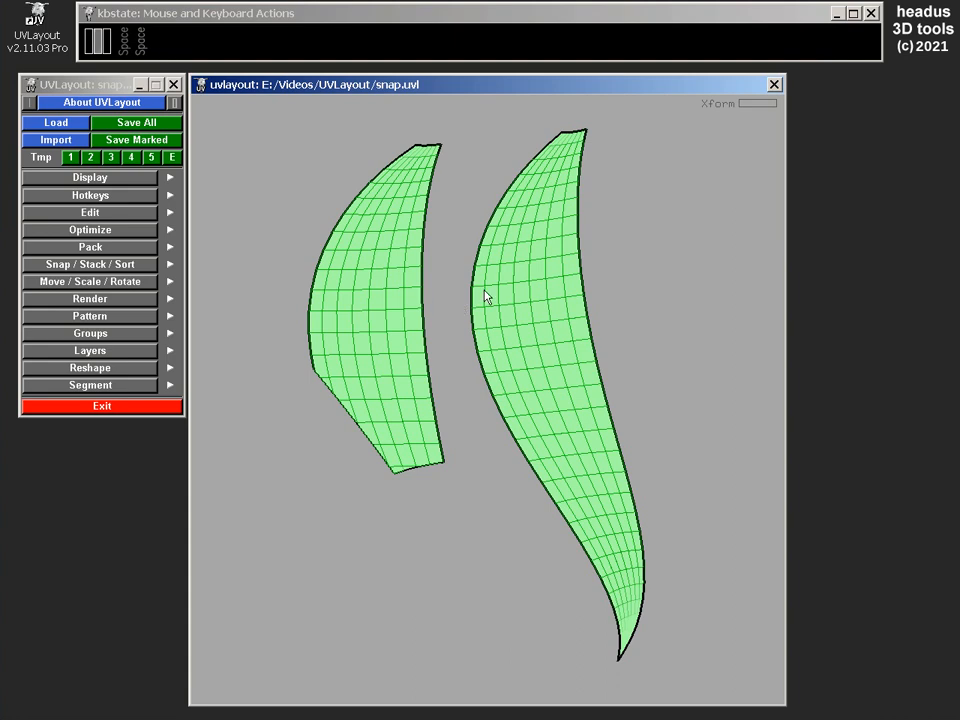
Reposition the two selected shells with a slightly wider gap between them, and clear the selection.
key(alt+space)
alt+middle_drag(389, 293, 406, 280)
key(space)
middle_drag(536, 306, 562, 306)
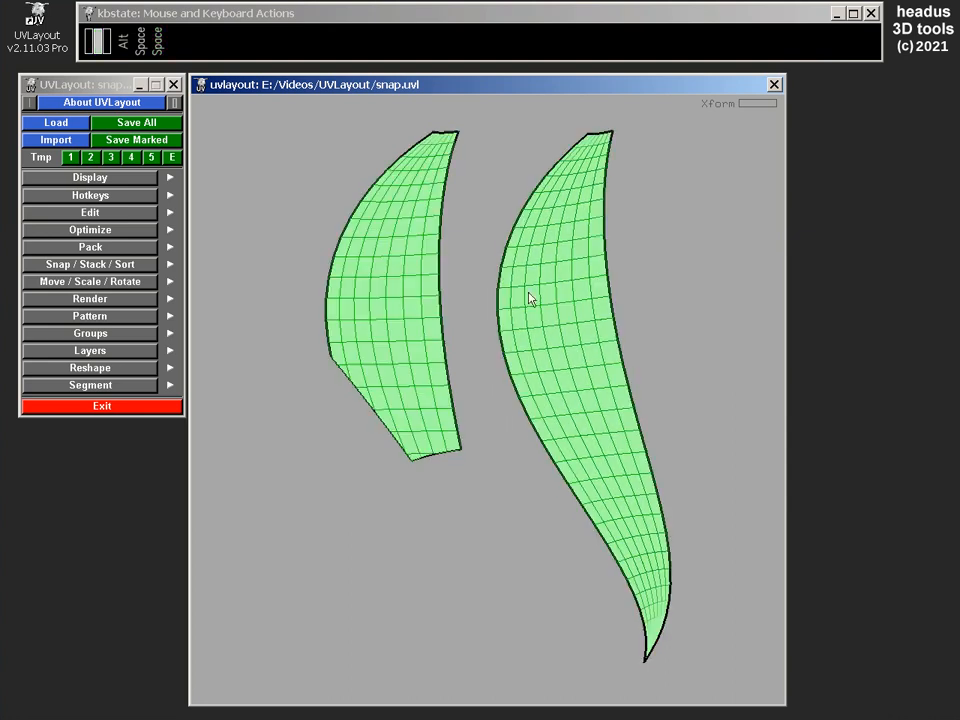
key(space)
middle_drag(386, 298, 375, 300)
key(space)
key(space)
mouse_move(542, 301)
middle_down()
mouse_move(551, 305)
mouse_move(527, 302)
middle_up()
key(space)
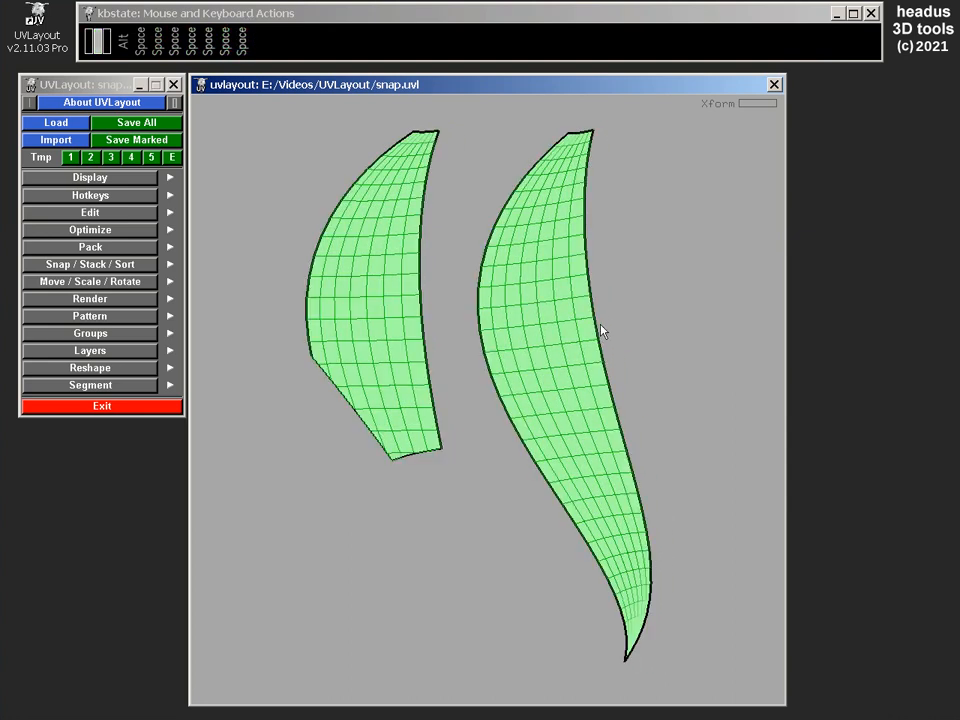
click(630, 291)
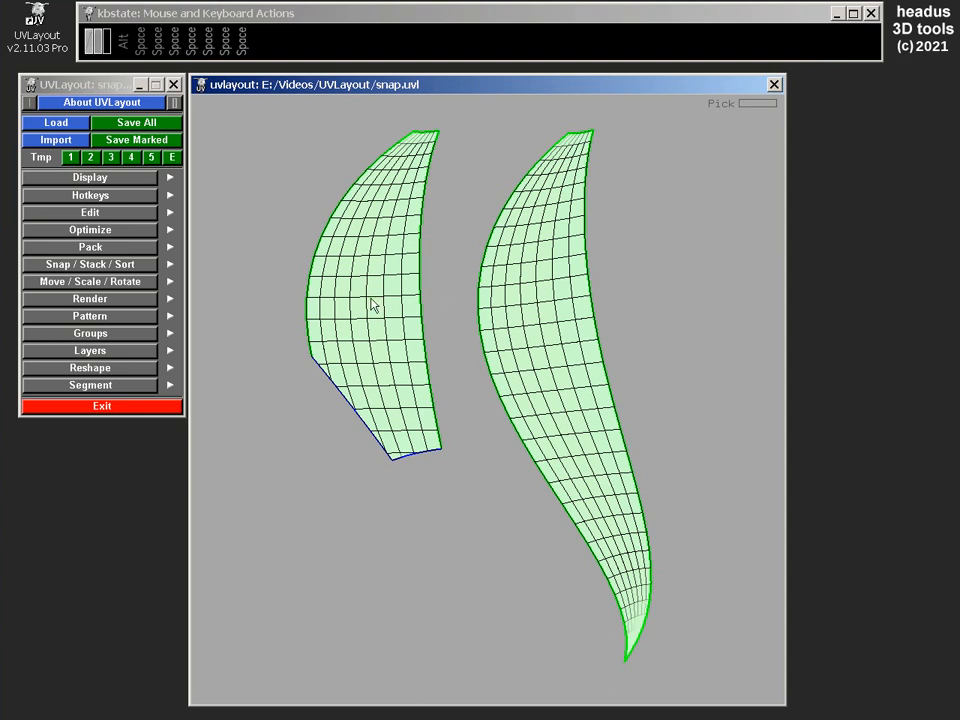
Open the Edit preferences and show the Edge Pick areas around the shell borders.
scroll(346, 282, up, 1)
middle_drag(345, 275, 452, 247)
drag(452, 247, 443, 298)
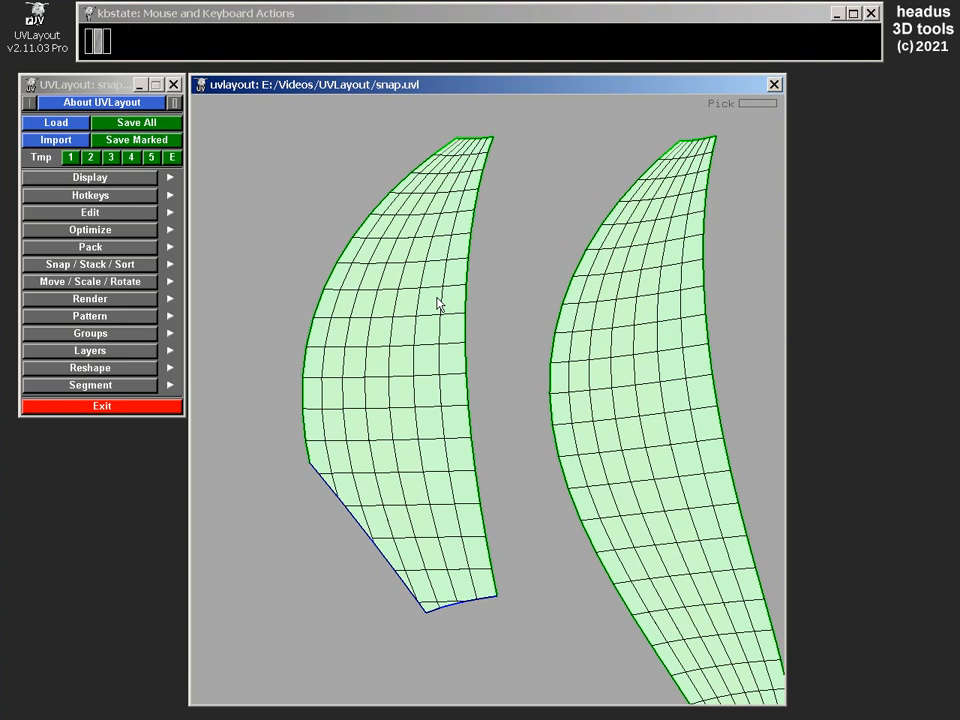
click(90, 101)
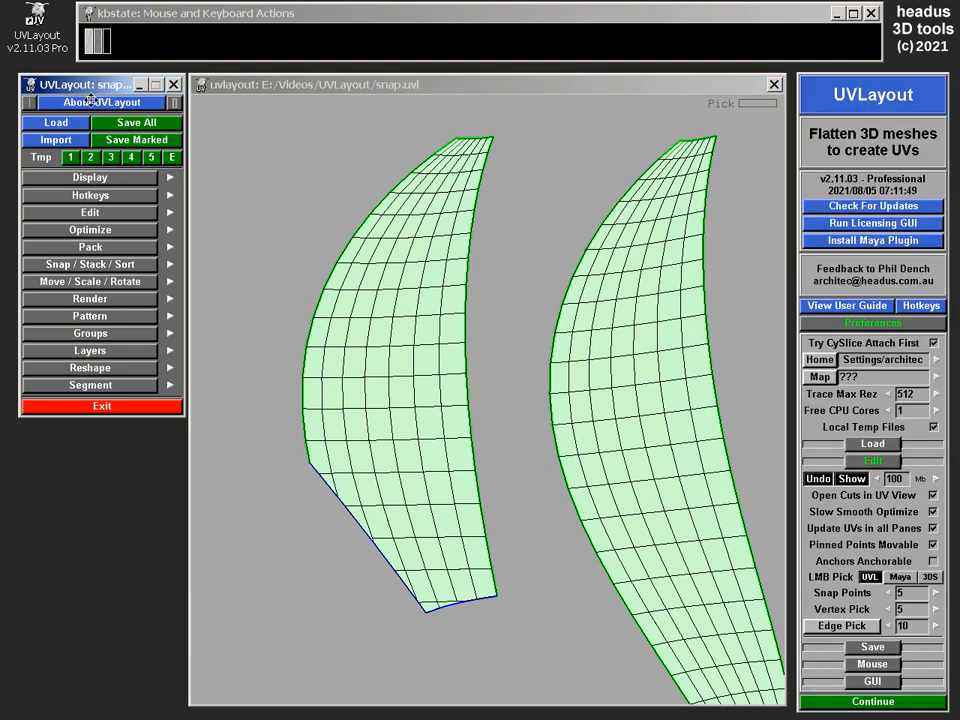
click(868, 325)
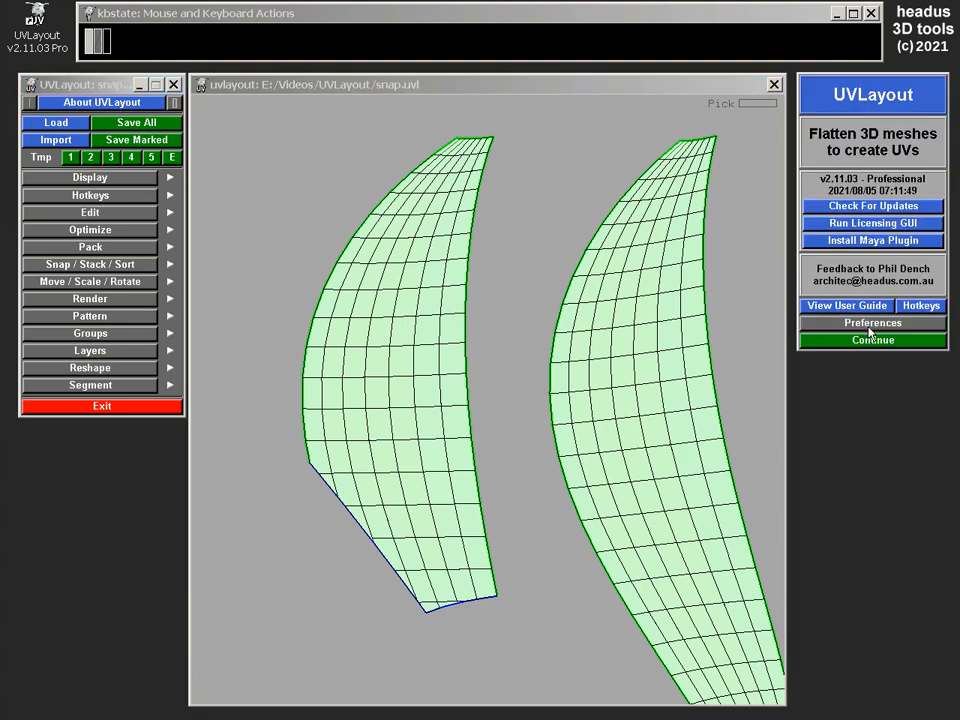
click(869, 328)
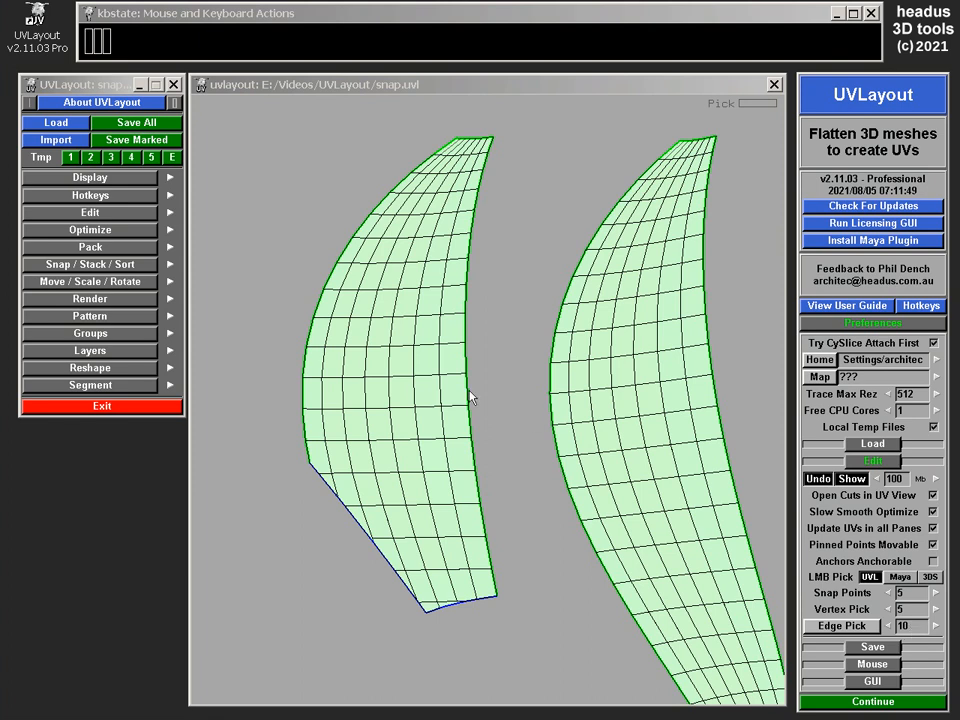
scroll(470, 397, up, 2)
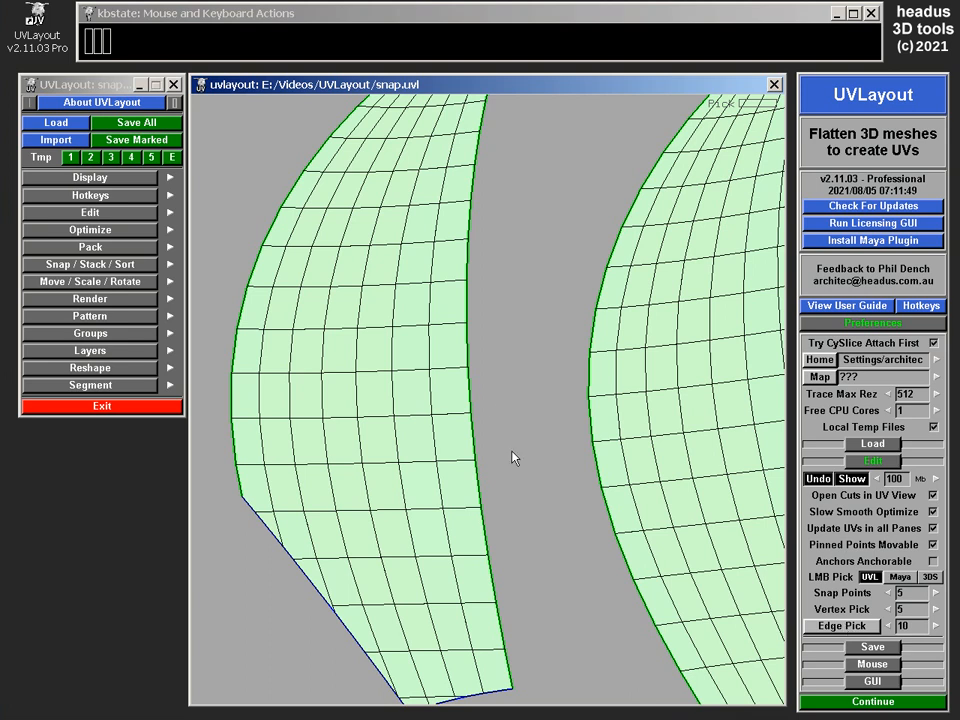
click(848, 626)
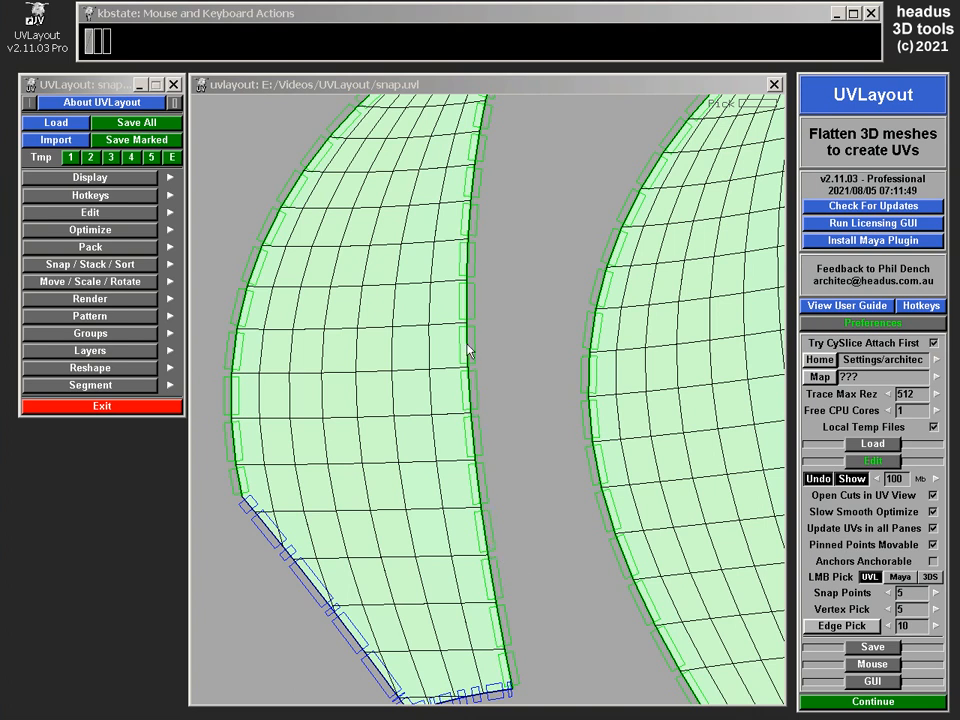
Tag two adjacent border edges on the smaller shell's side facing the larger shell for welding, and untag the lower one.
key(w)
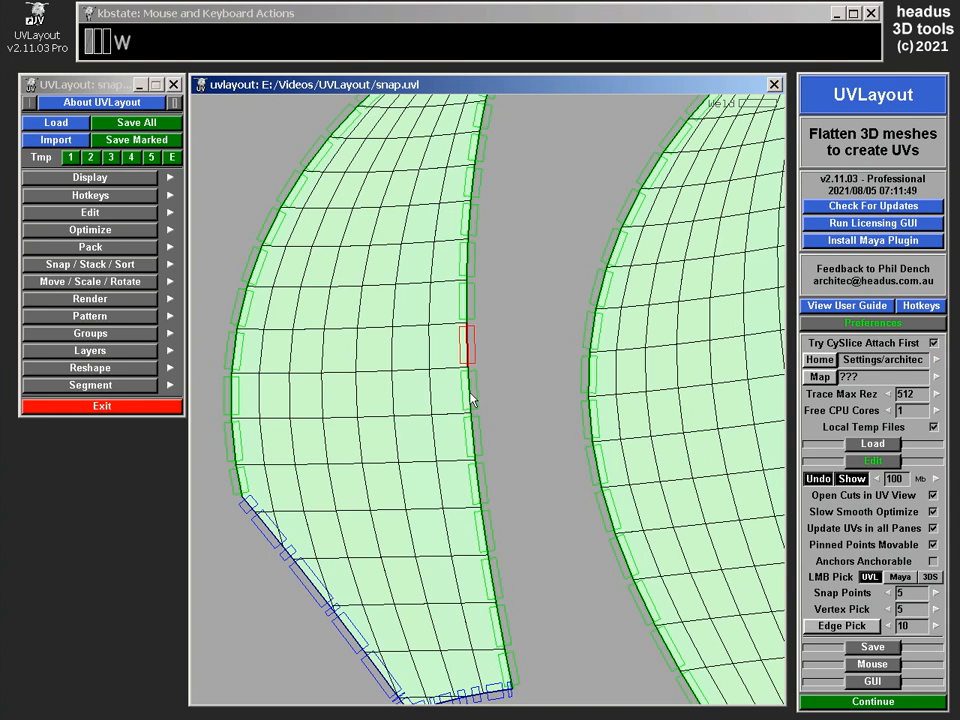
key(w)
key(w)
key(w)
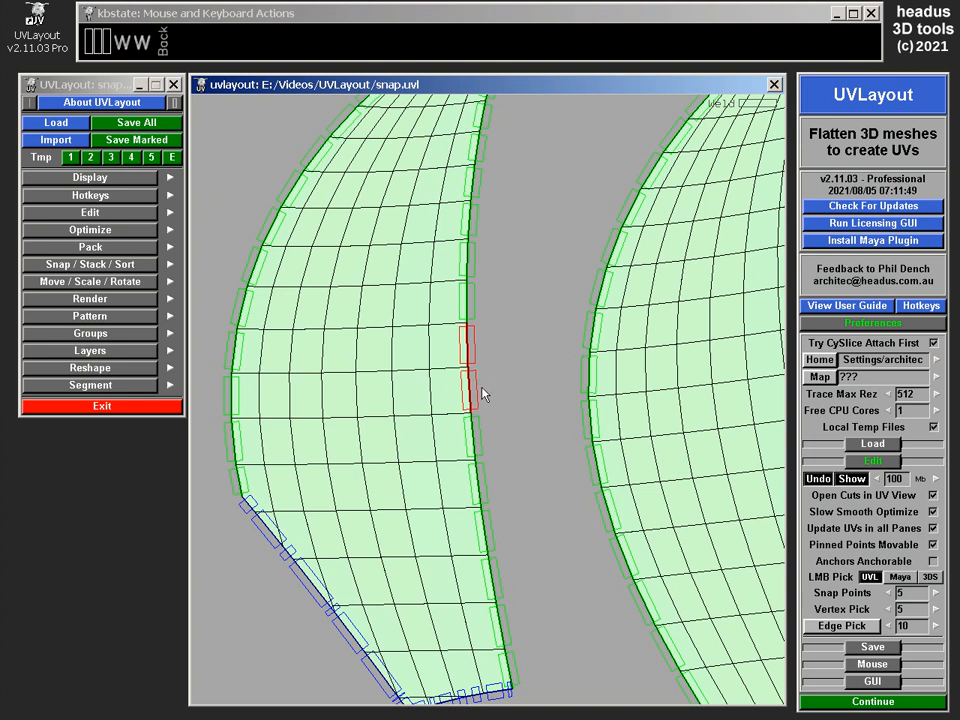
key(BackSpace)
Increase the Edge Pick size to 17.
click(936, 626)
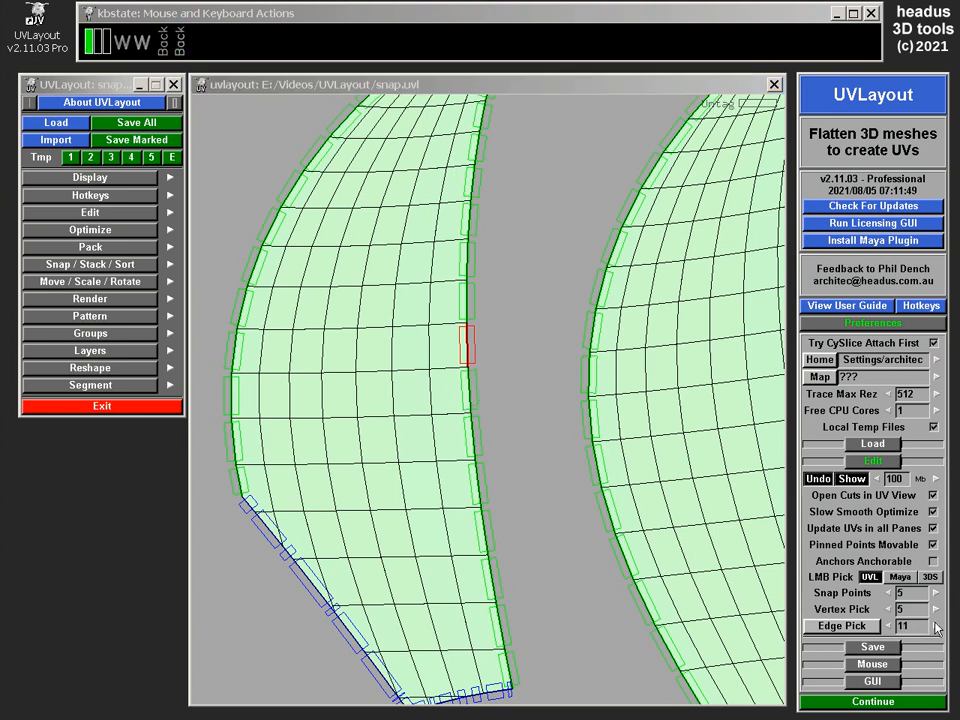
click(936, 625)
click(936, 625)
click(936, 625)
click(936, 625)
click(936, 625)
click(936, 625)
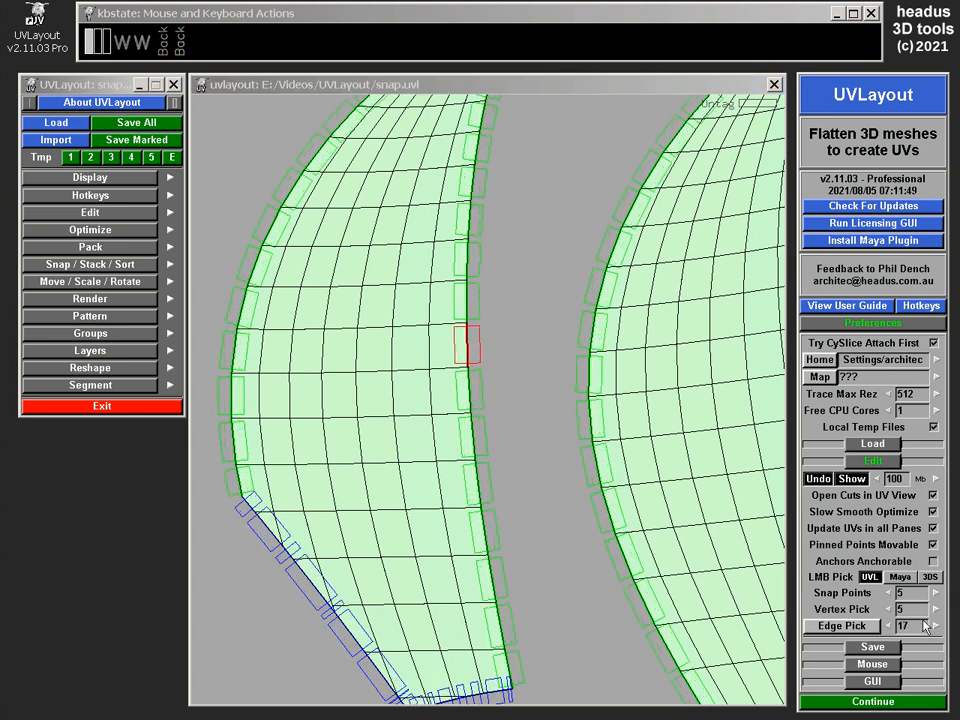
Reduce the Edge Pick size to 10.
click(889, 626)
click(889, 626)
click(889, 626)
click(889, 626)
click(889, 626)
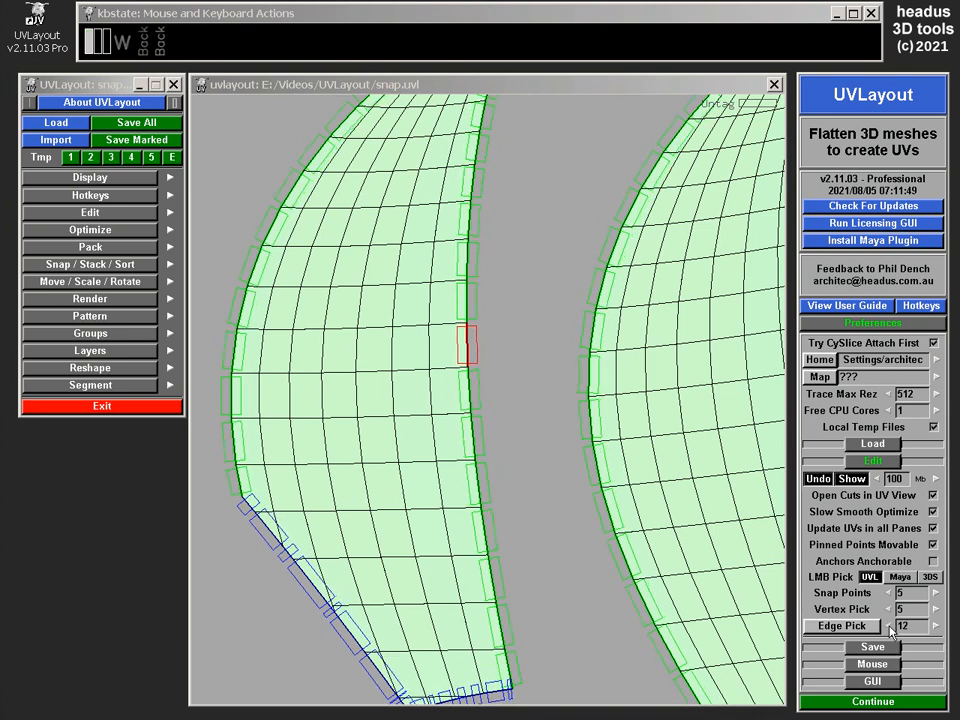
click(889, 626)
click(889, 626)
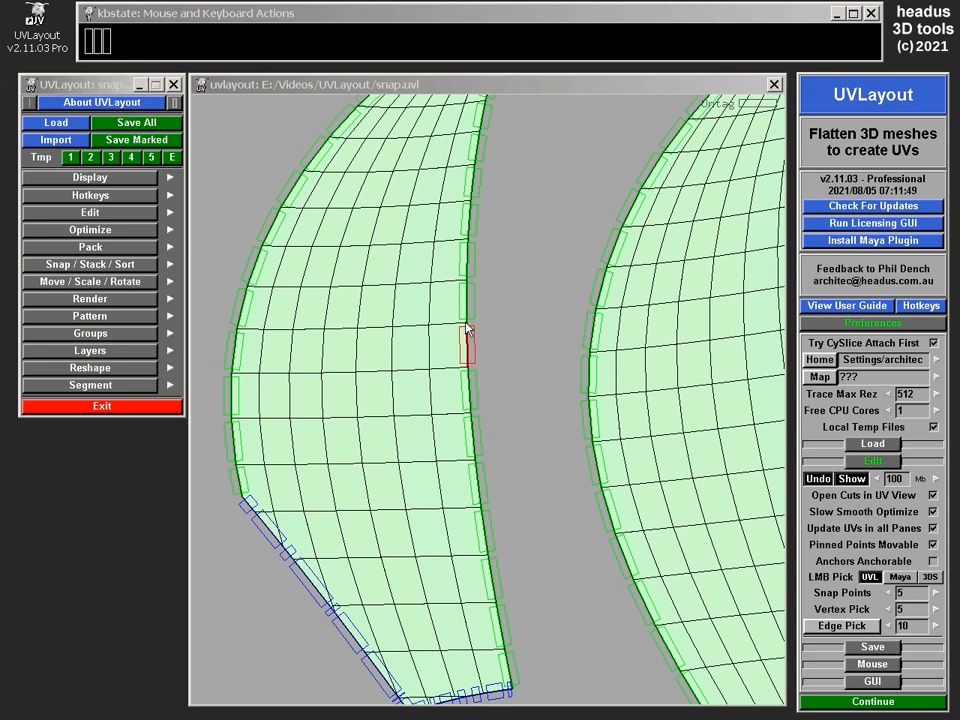
Increase the Vertex Pick size to 16.
click(936, 610)
click(936, 610)
click(936, 610)
click(936, 610)
click(936, 610)
click(936, 610)
click(936, 610)
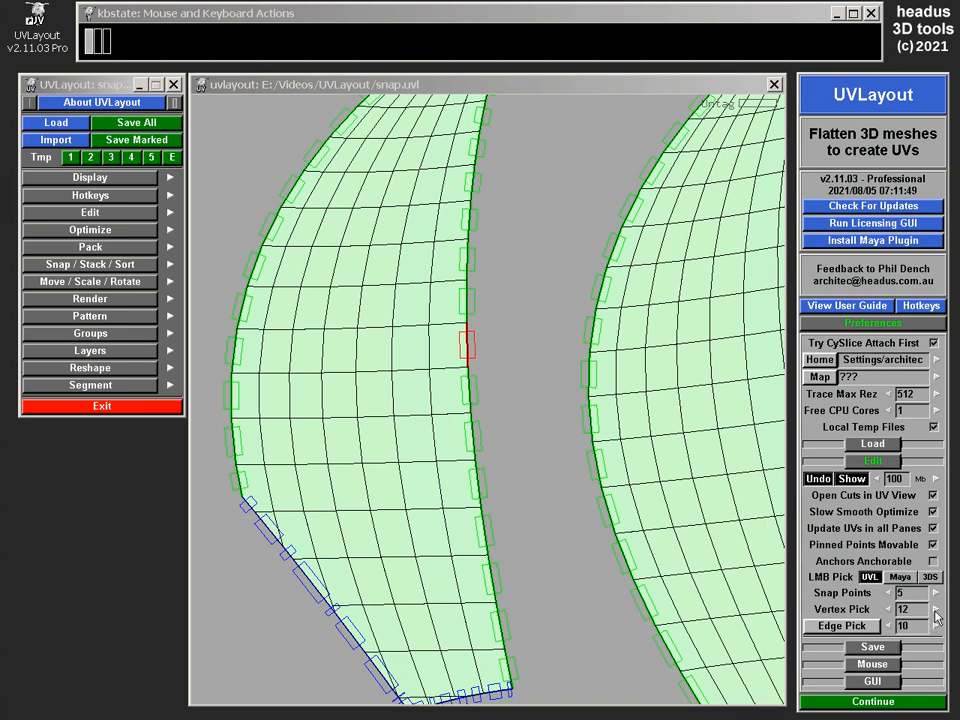
click(936, 610)
click(936, 610)
click(936, 610)
click(936, 610)
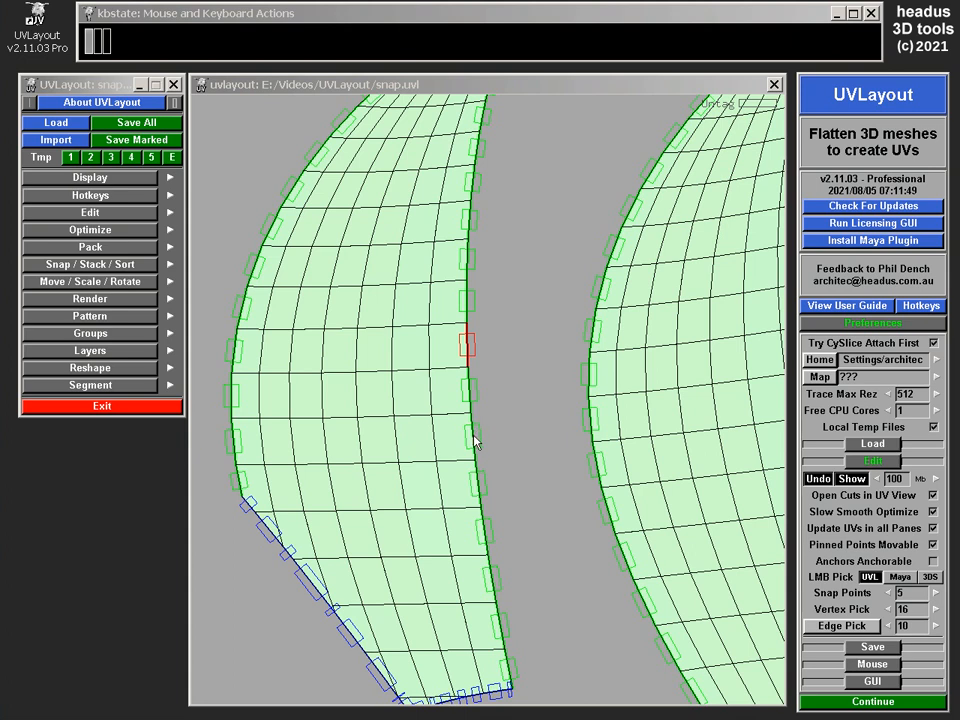
Tag and untag a border edge just below the weld-tagged edge on the smaller shell, and do the same with its upper vertex.
key(k)
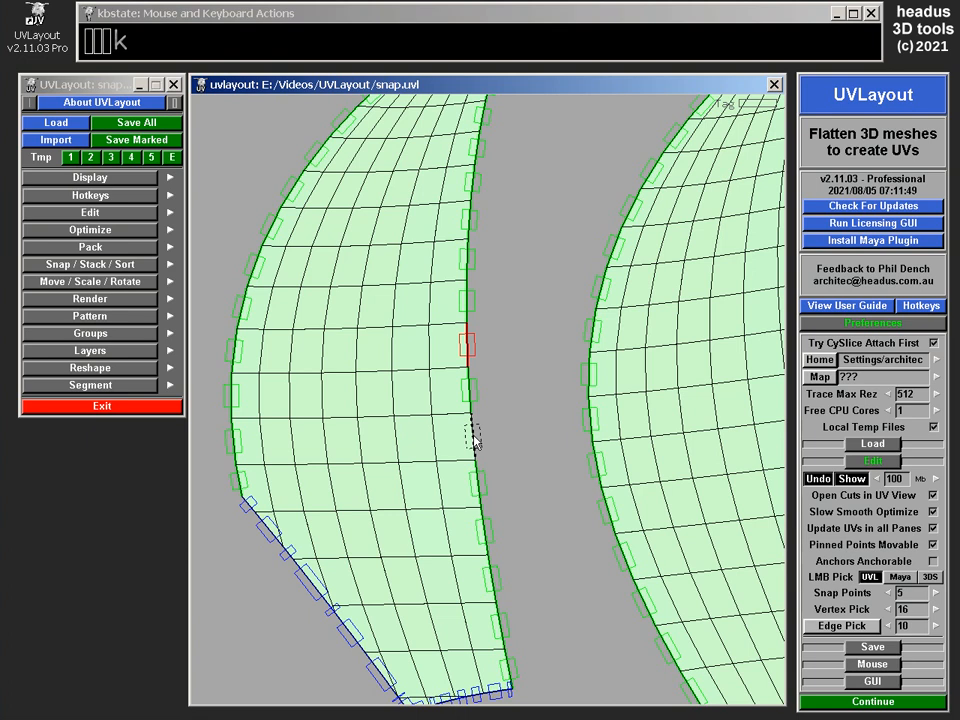
key(BackSpace)
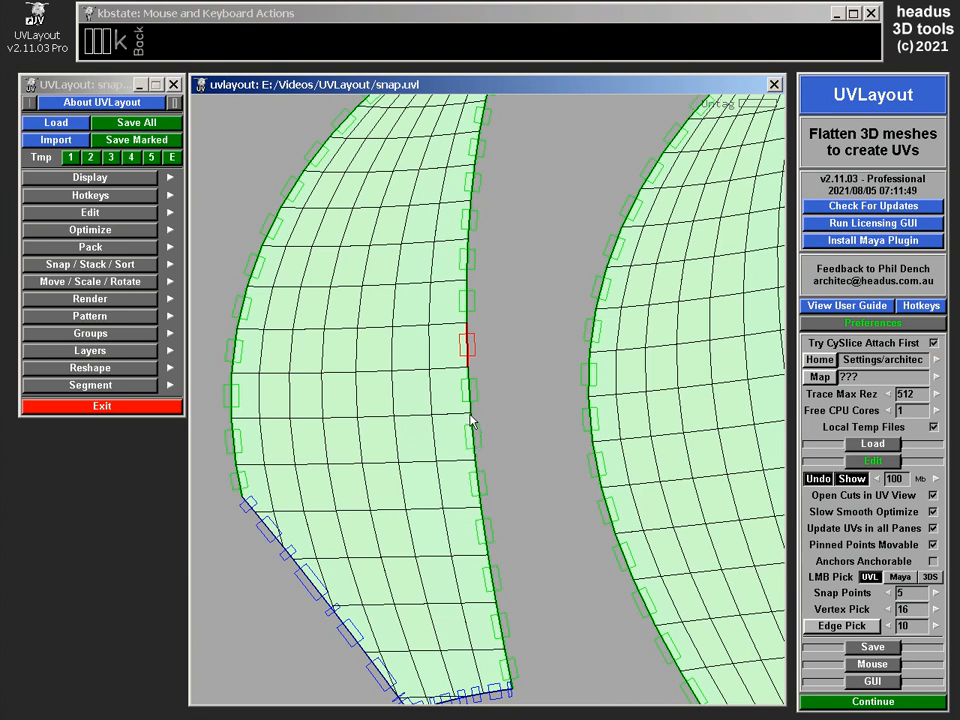
click(471, 413)
key(BackSpace)
key(BackSpace)
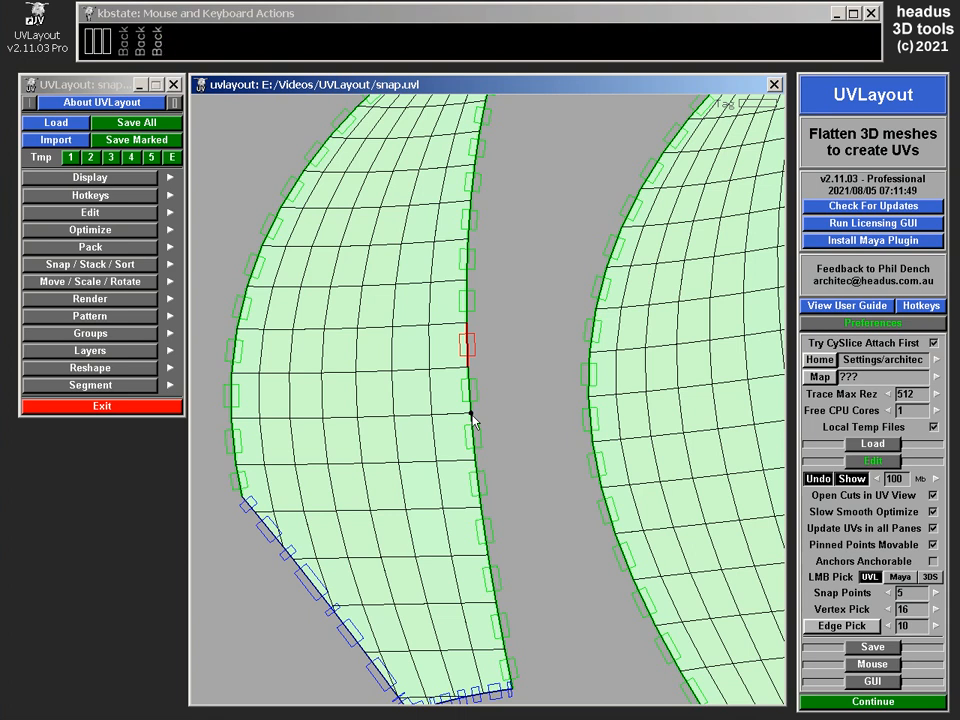
key(k)
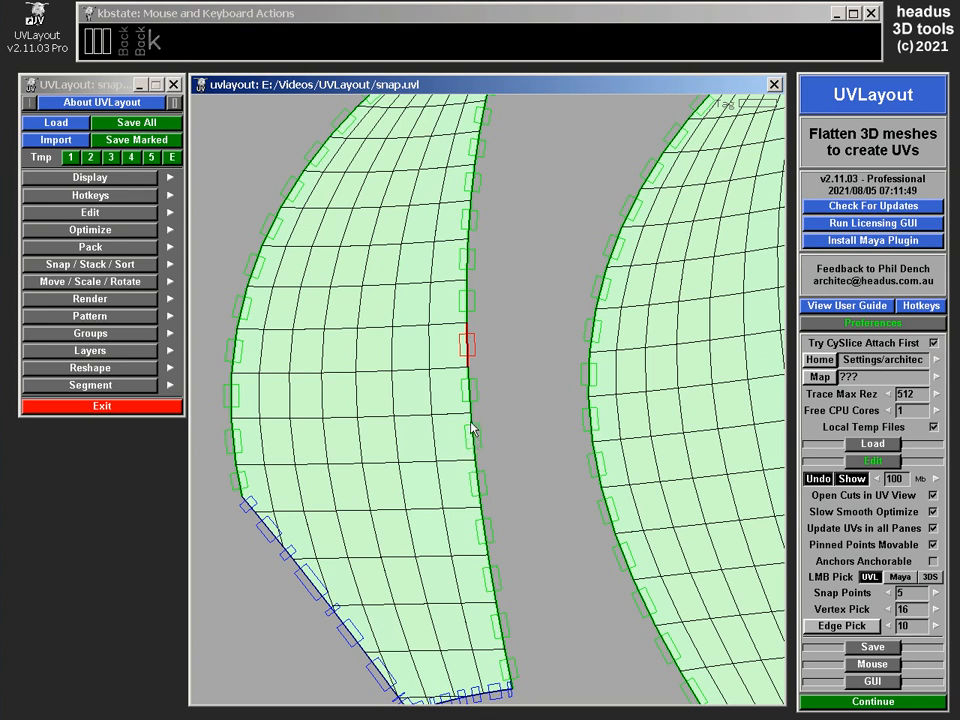
key(k)
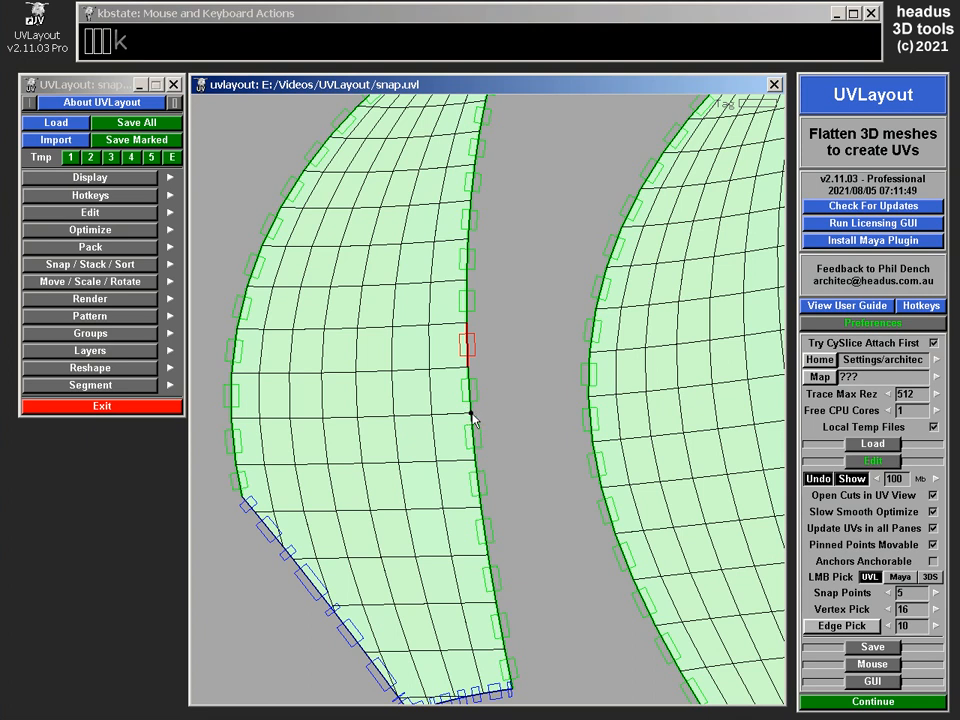
key(k)
Reduce the Vertex Pick size to 5 and hide the Edge Pick areas.
click(891, 609)
click(891, 609)
click(891, 609)
click(891, 609)
click(891, 609)
click(891, 609)
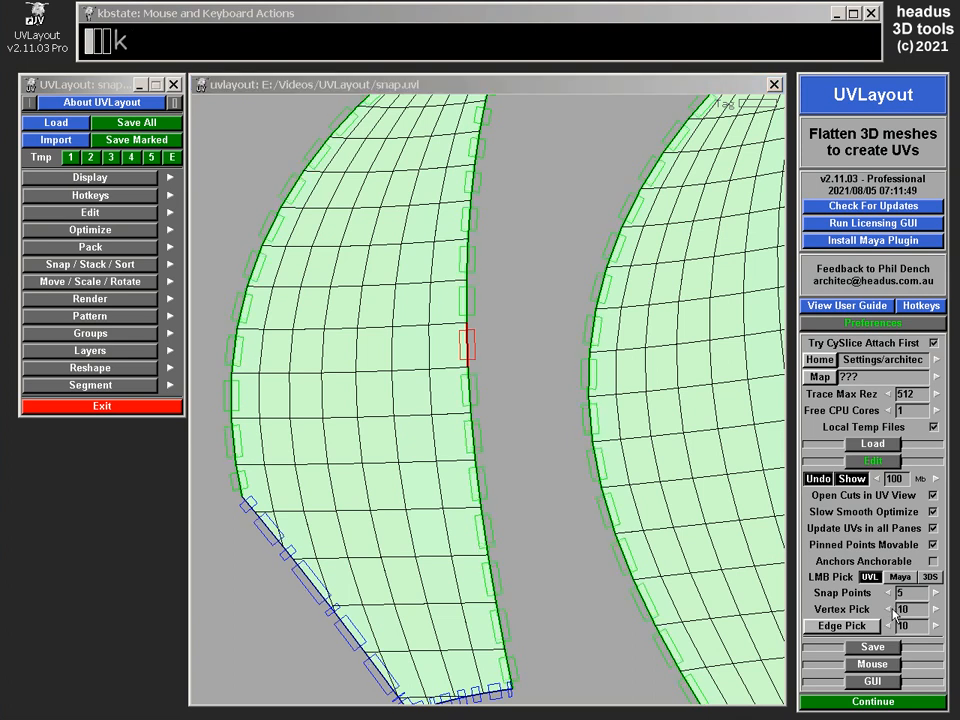
click(891, 609)
click(891, 609)
click(891, 609)
click(891, 609)
click(891, 609)
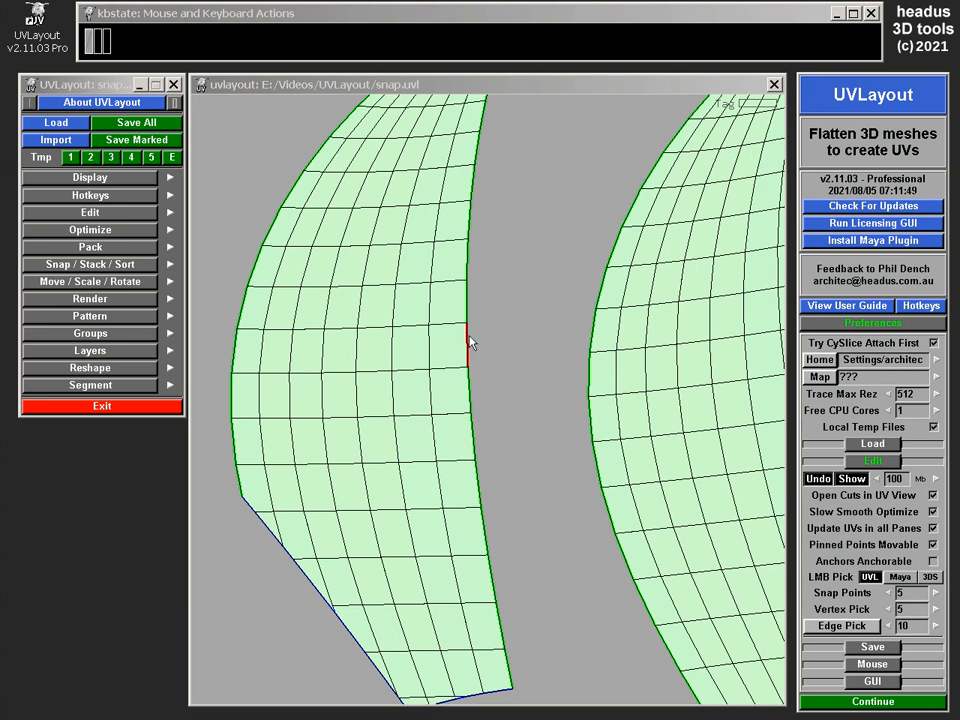
Untag the remaining red weld edge on the smaller shell and close the preferences.
key(BackSpace)
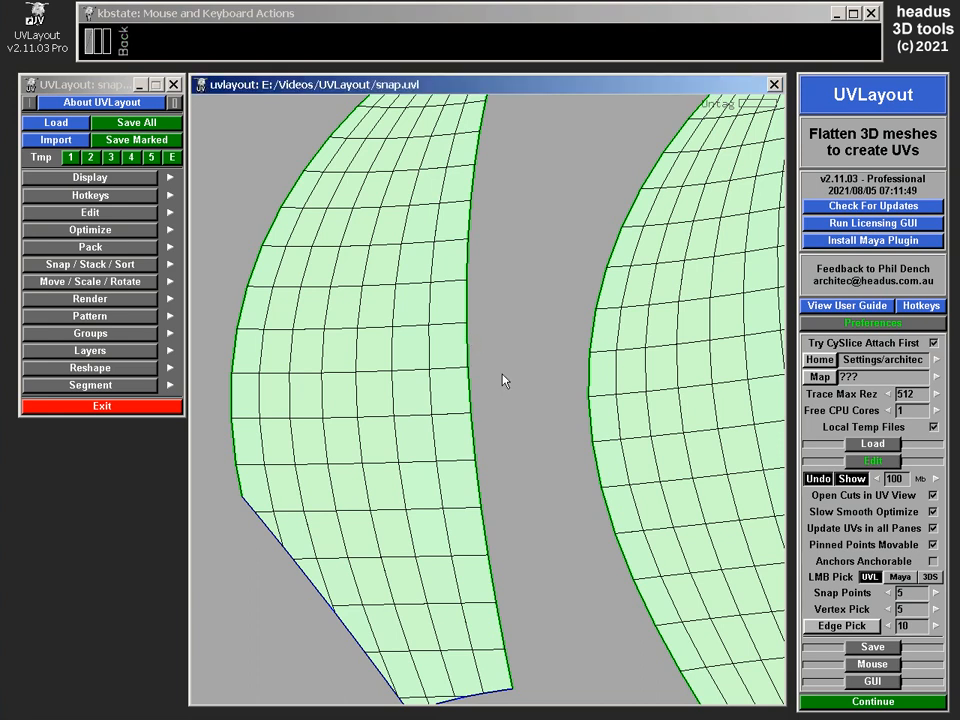
right_drag(532, 454, 481, 374)
middle_drag(480, 367, 480, 316)
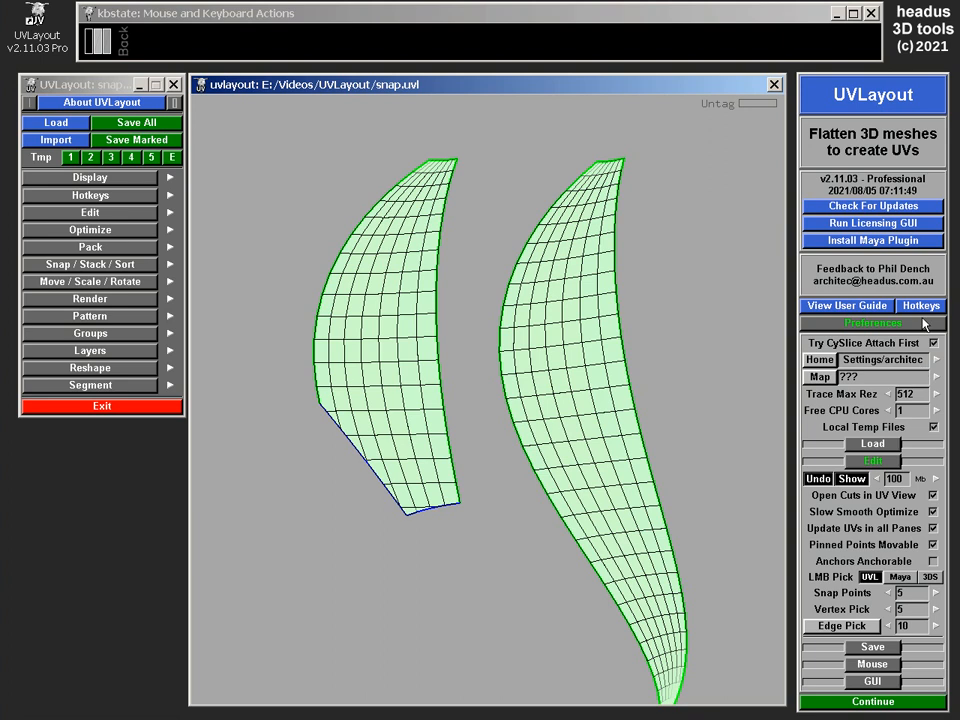
click(869, 702)
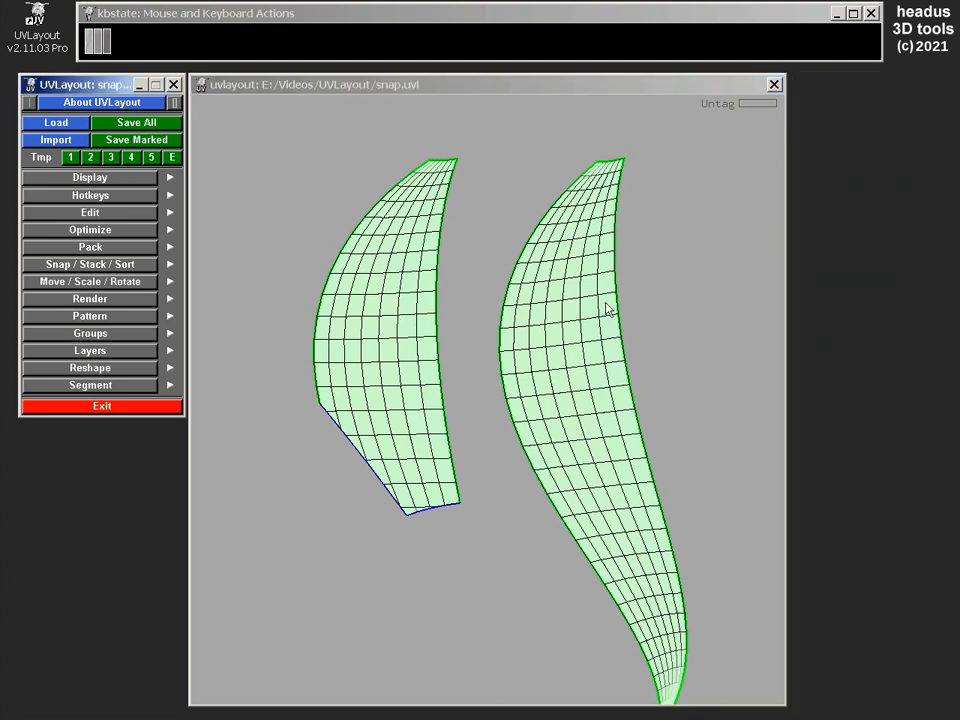
Expand the Snap / Stack / Sort options, keeping the Edit options collapsed.
click(85, 213)
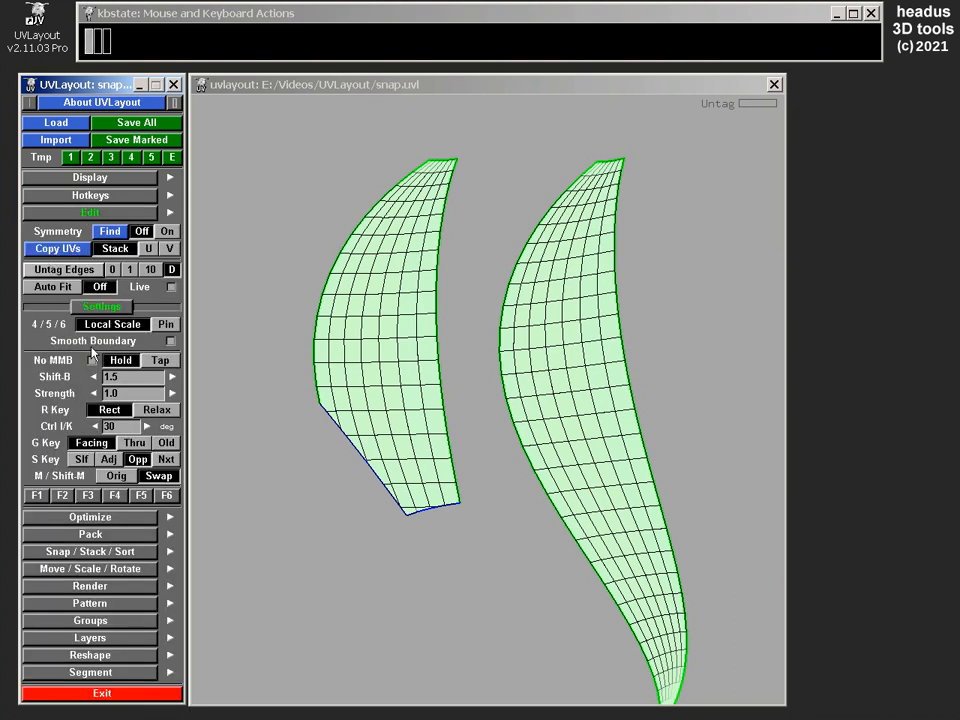
click(101, 213)
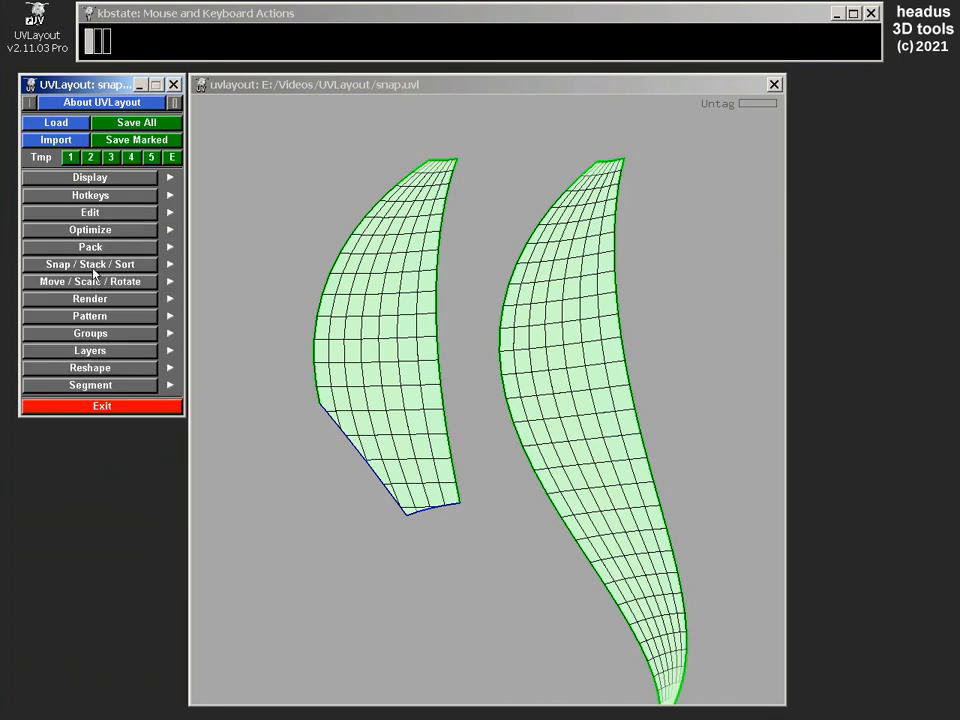
click(92, 267)
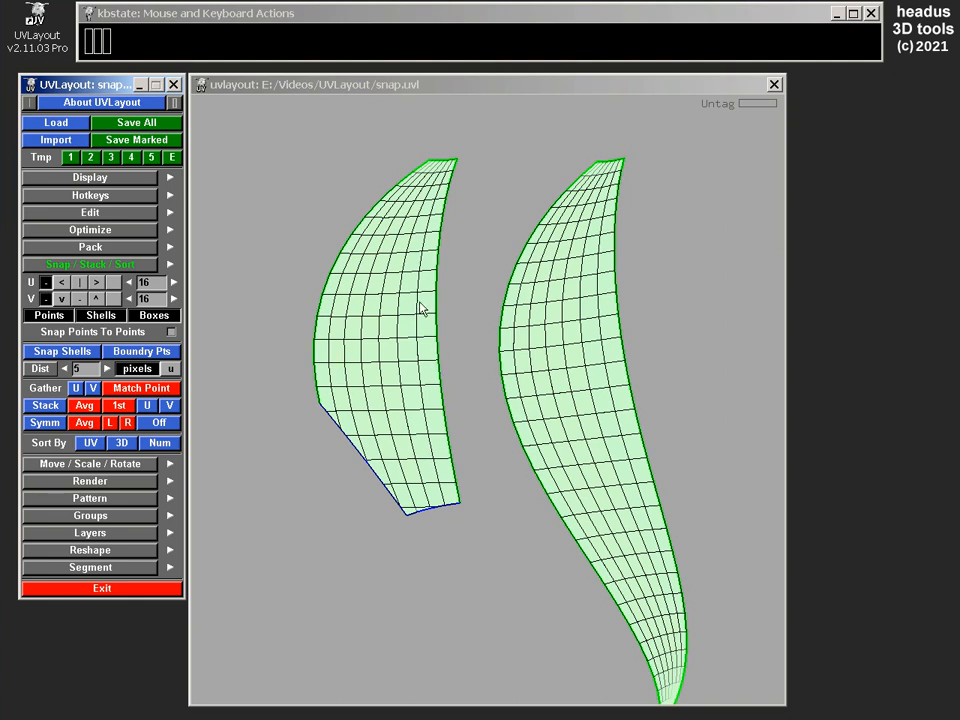
mouse_move(448, 277)
middle_down()
mouse_move(441, 270)
mouse_move(439, 285)
middle_up()
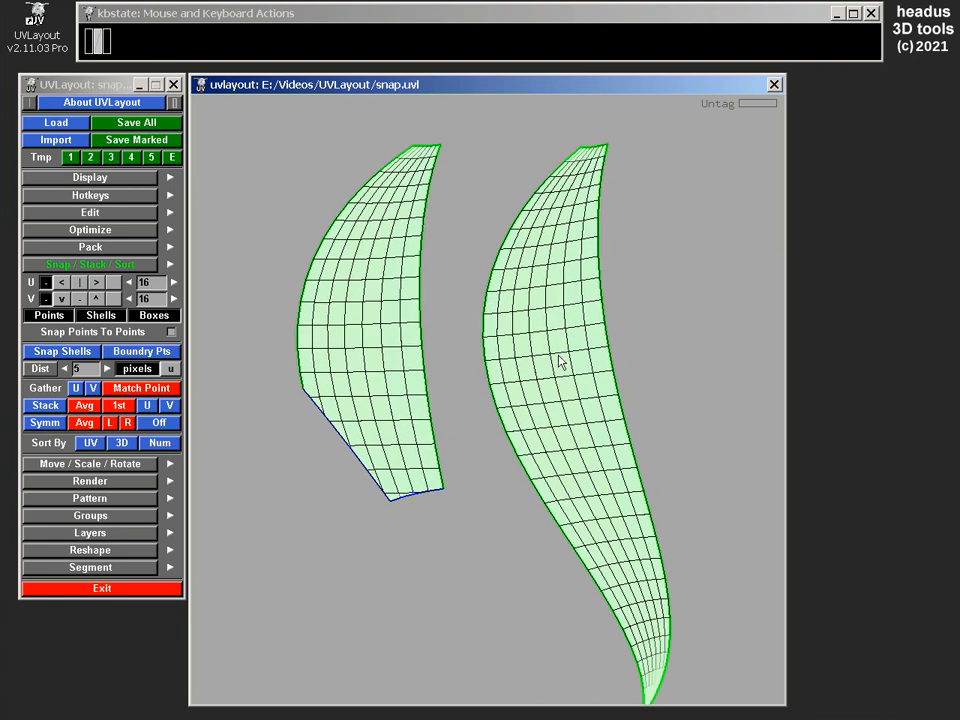
Move the larger shell closer to the smaller one, ready for joining their facing borders.
click(575, 401)
key(space)
drag(581, 379, 553, 381)
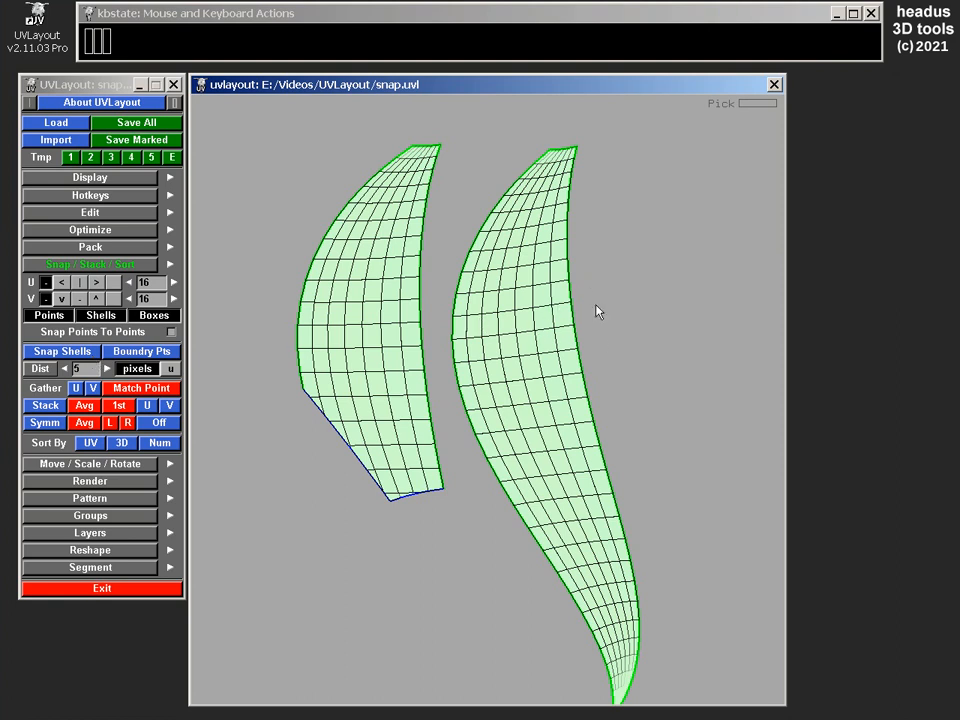
right_drag(596, 306, 611, 330)
middle_drag(609, 310, 641, 325)
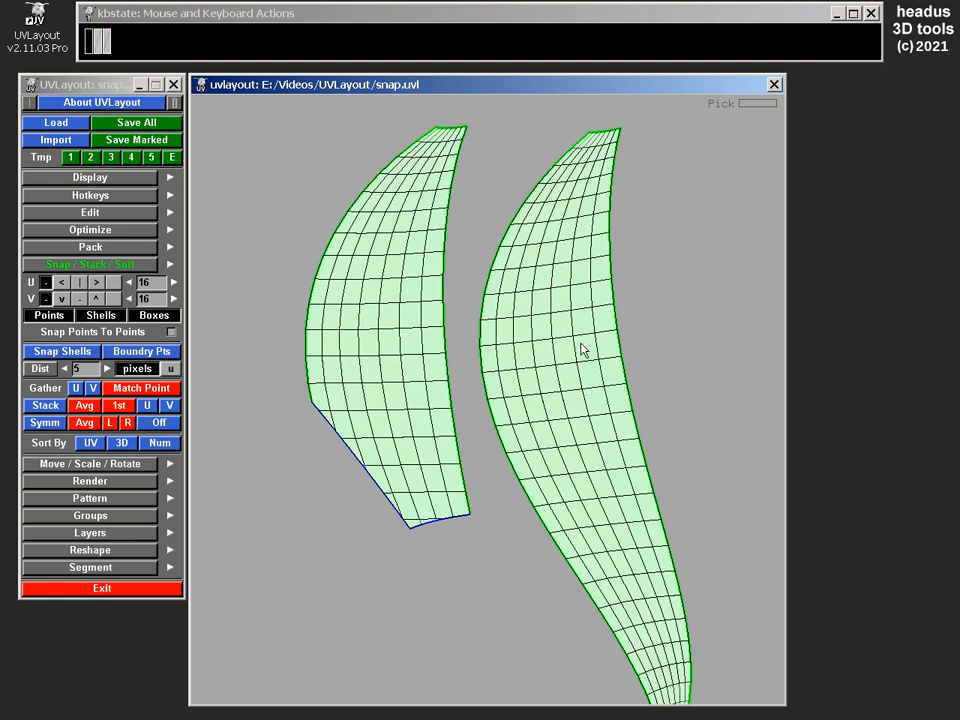
Move the larger shell onto the smaller one so that their upper ends nearly coincide.
right_drag(583, 350, 568, 306)
middle_drag(561, 399, 536, 374)
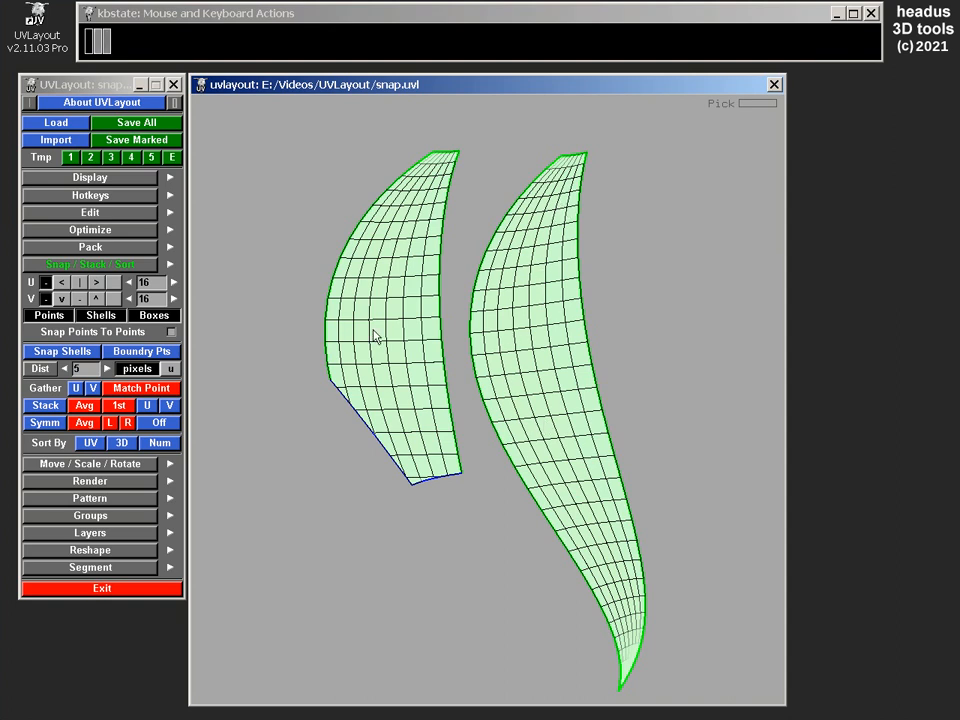
middle_drag(561, 364, 459, 314)
middle_drag(474, 369, 456, 336)
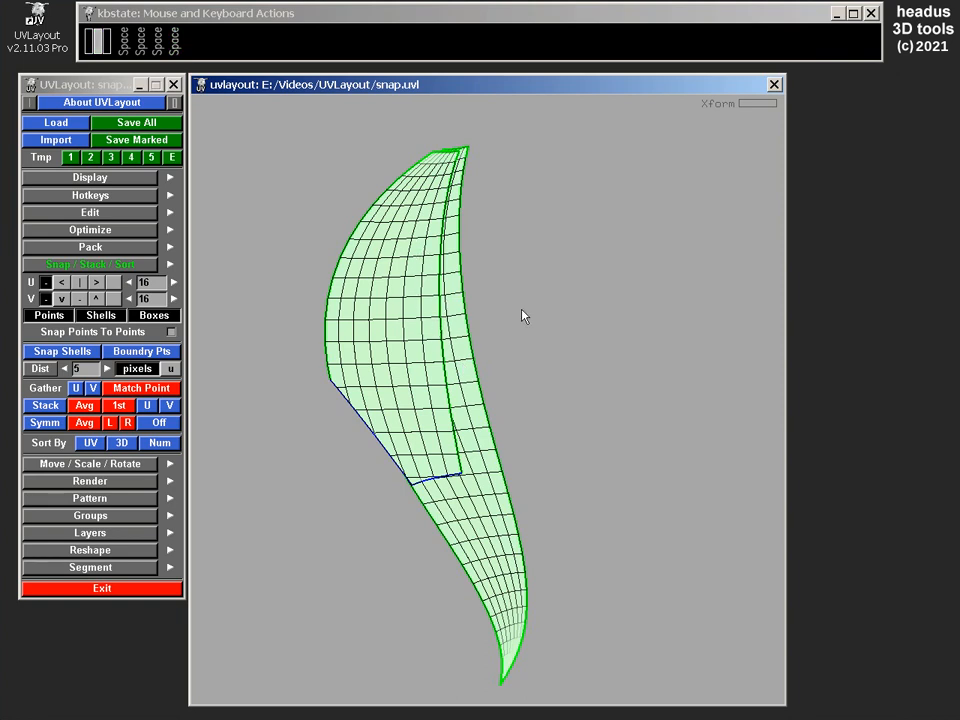
right_drag(522, 309, 521, 306)
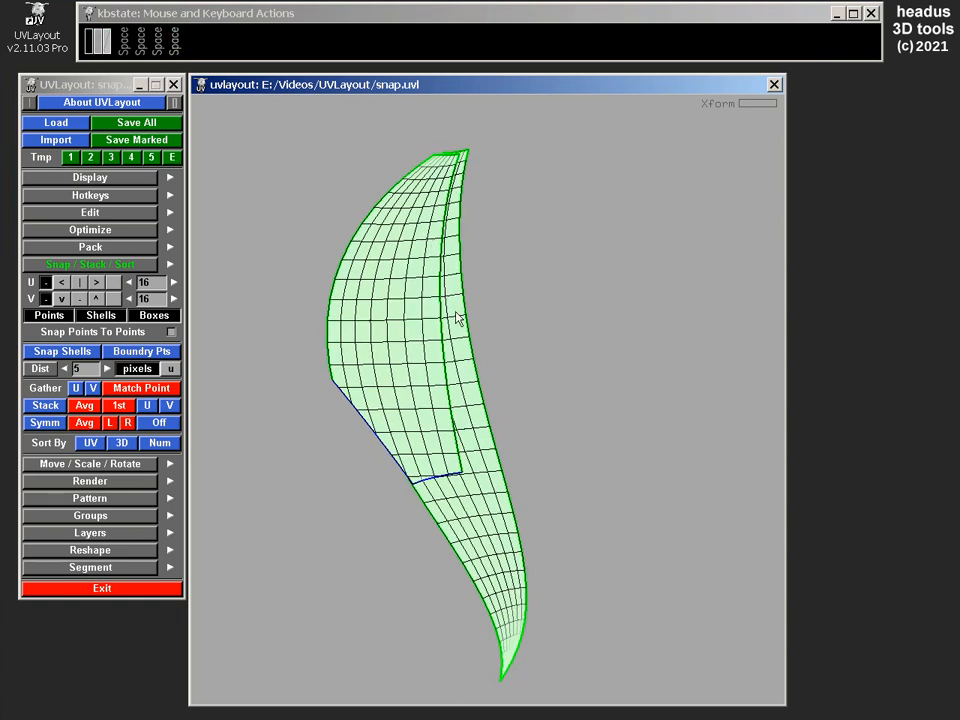
Shift the larger shell partly out from behind the smaller one, leaving the two overlapping along the facing borders.
middle_drag(456, 318, 471, 352)
right_drag(506, 301, 503, 288)
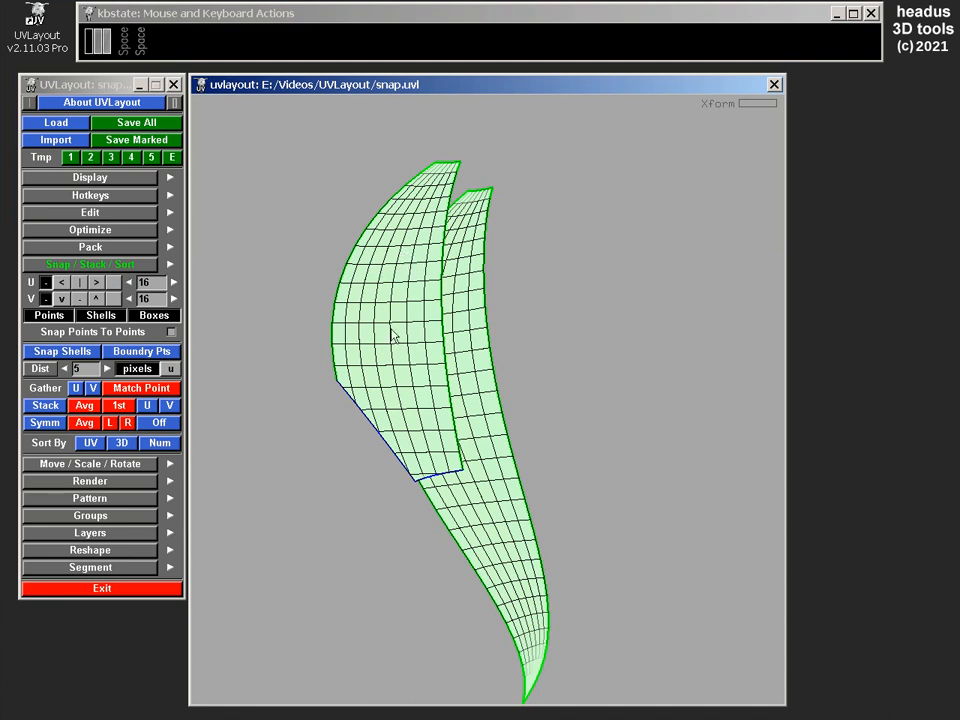
key(space)
mouse_move(470, 382)
middle_down()
mouse_move(540, 371)
mouse_move(514, 362)
mouse_move(476, 369)
middle_up()
key(space)
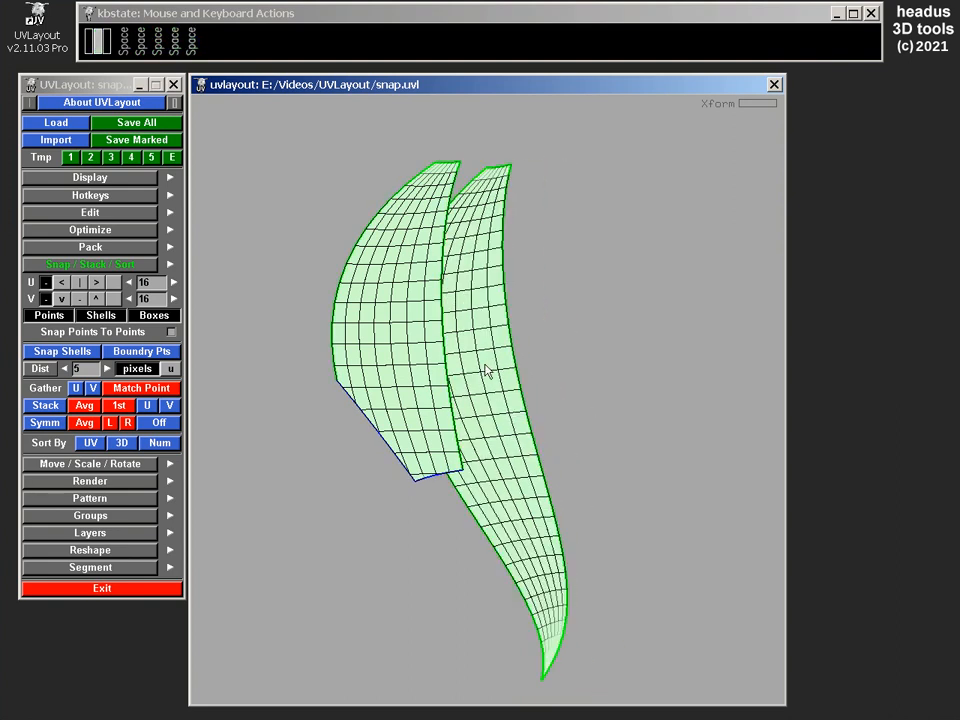
scroll(484, 369, up, 3)
middle_drag(356, 249, 339, 326)
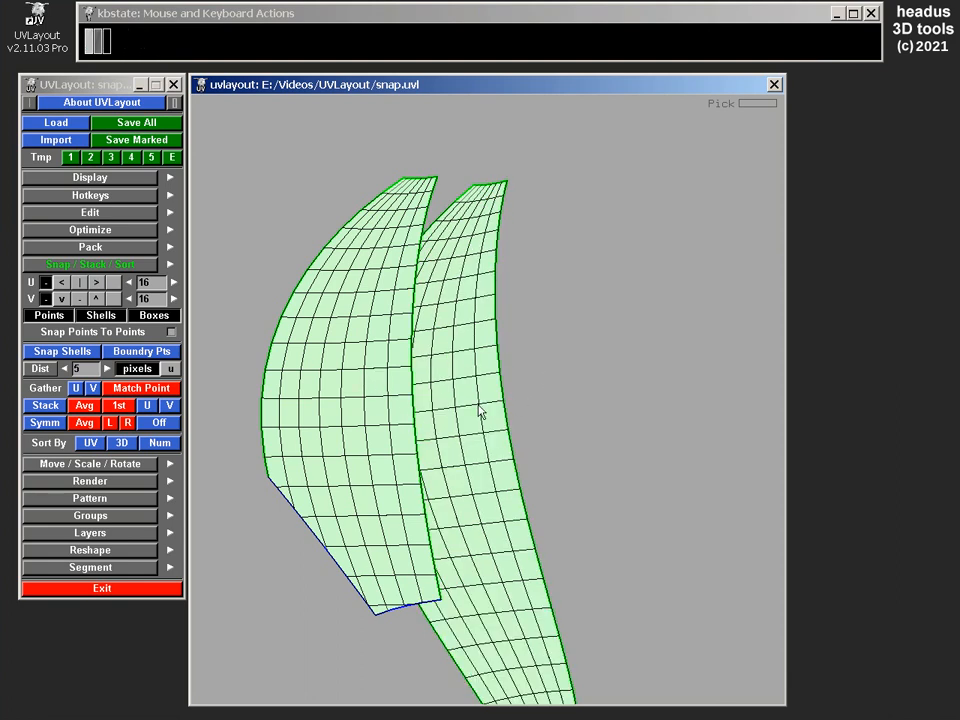
Mark the larger shell and move it across the smaller one and back out clear of it.
key(space)
middle_drag(467, 379, 390, 389)
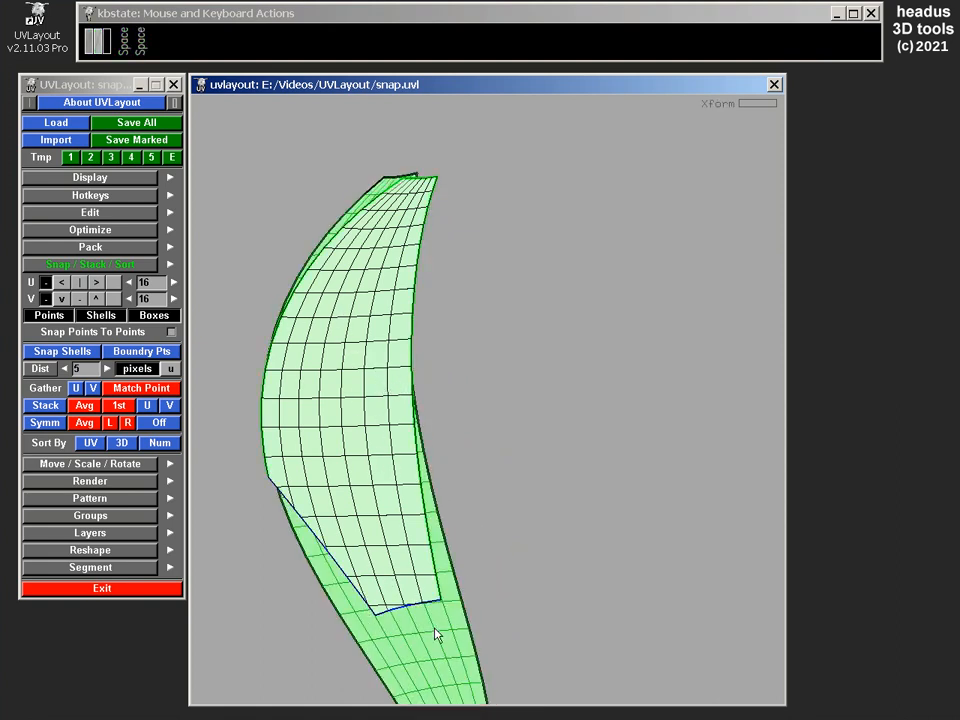
key(space)
middle_drag(434, 630, 600, 604)
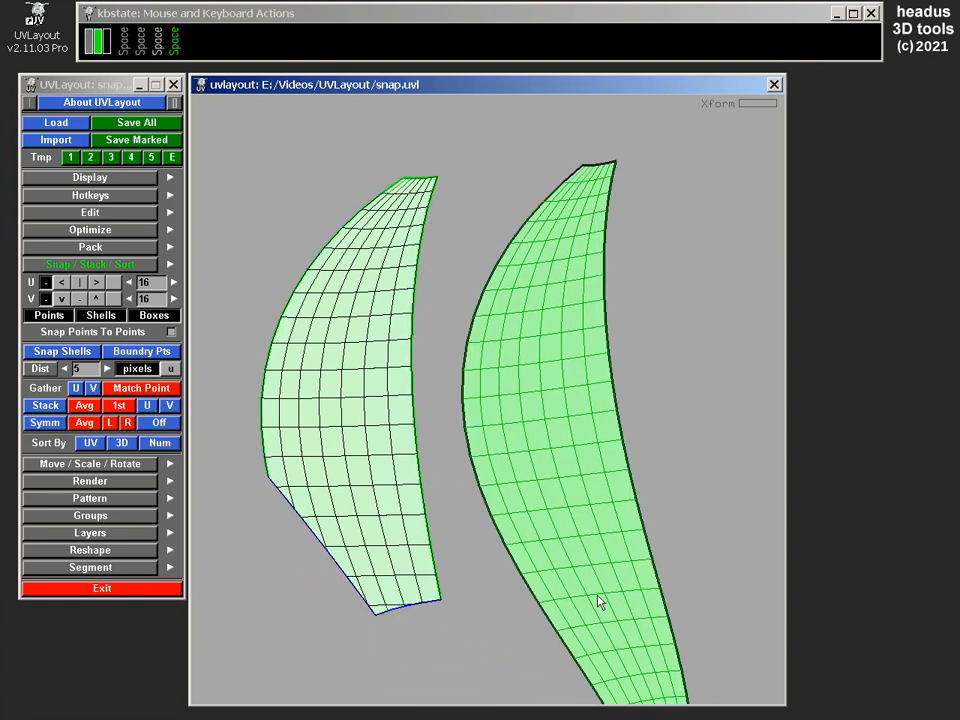
Expand the Layers options and move the marked shell on the Over layer partly across the smaller shell on the Under layer.
click(95, 535)
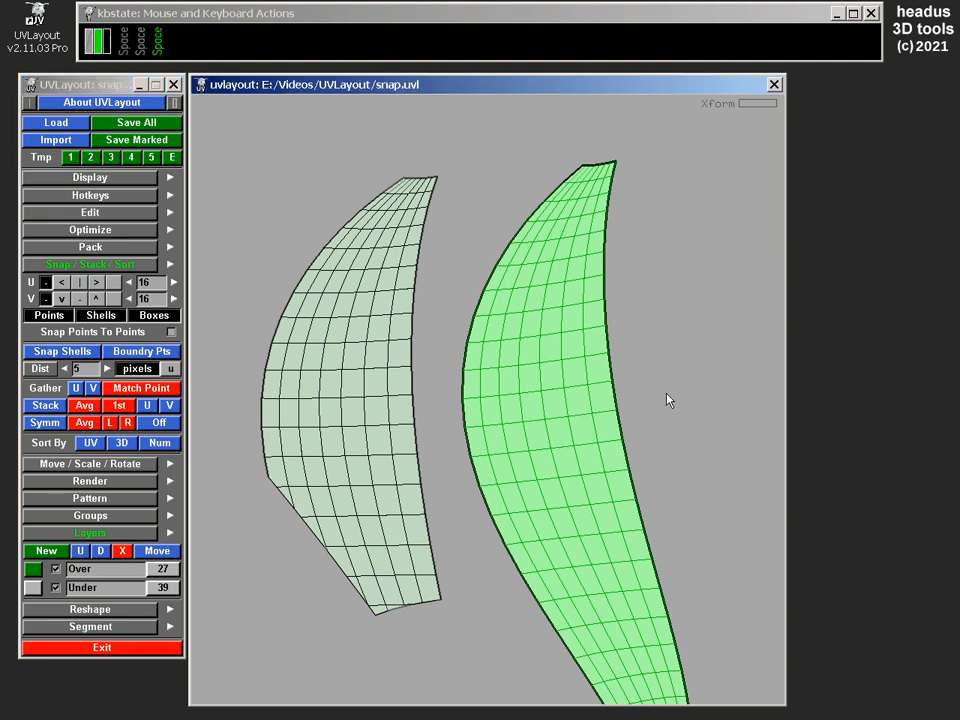
drag(666, 396, 563, 414)
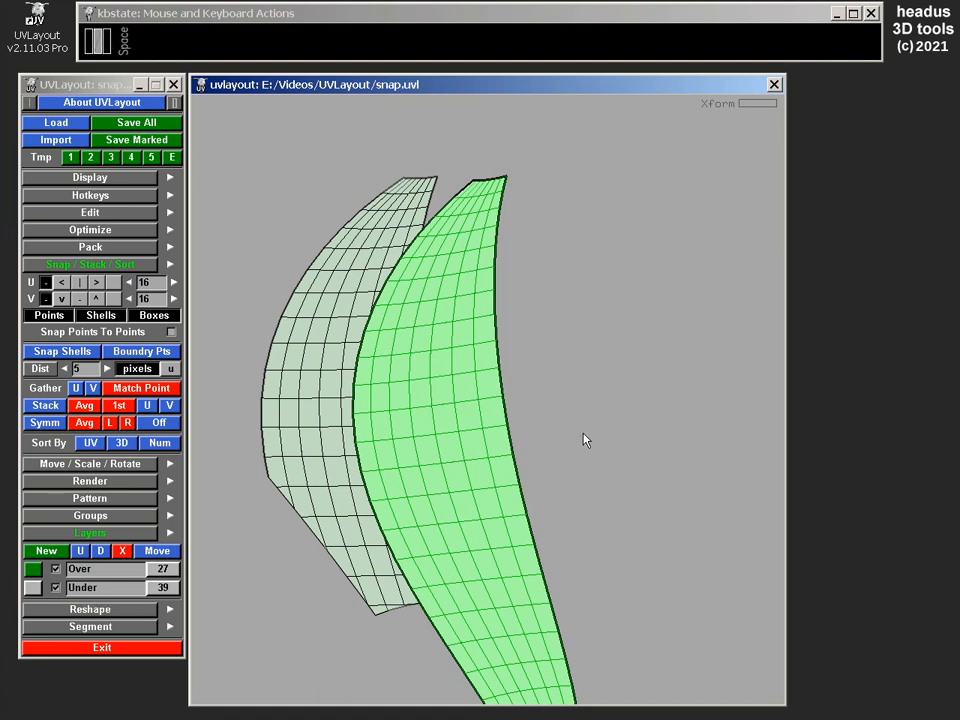
key(space)
mouse_move(447, 456)
middle_down()
mouse_move(519, 446)
mouse_move(437, 456)
middle_up()
key(space)
middle_drag(543, 412, 555, 317)
right_drag(600, 499, 606, 378)
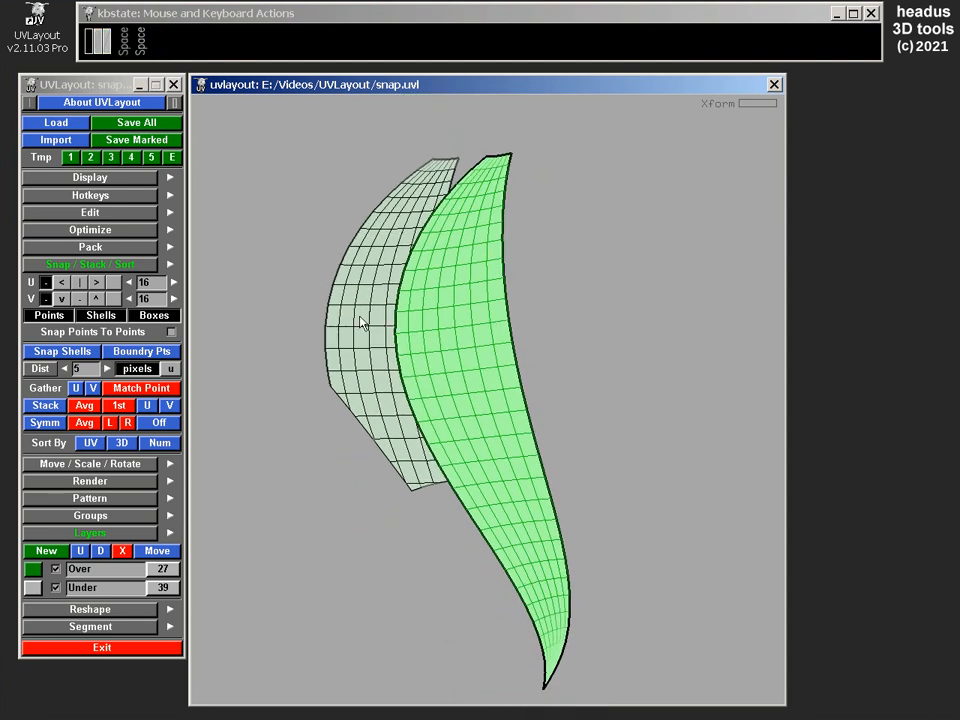
Unmark the larger shell and lower the X-Ray display setting to about the middle so the covered shell shows through.
click(564, 319)
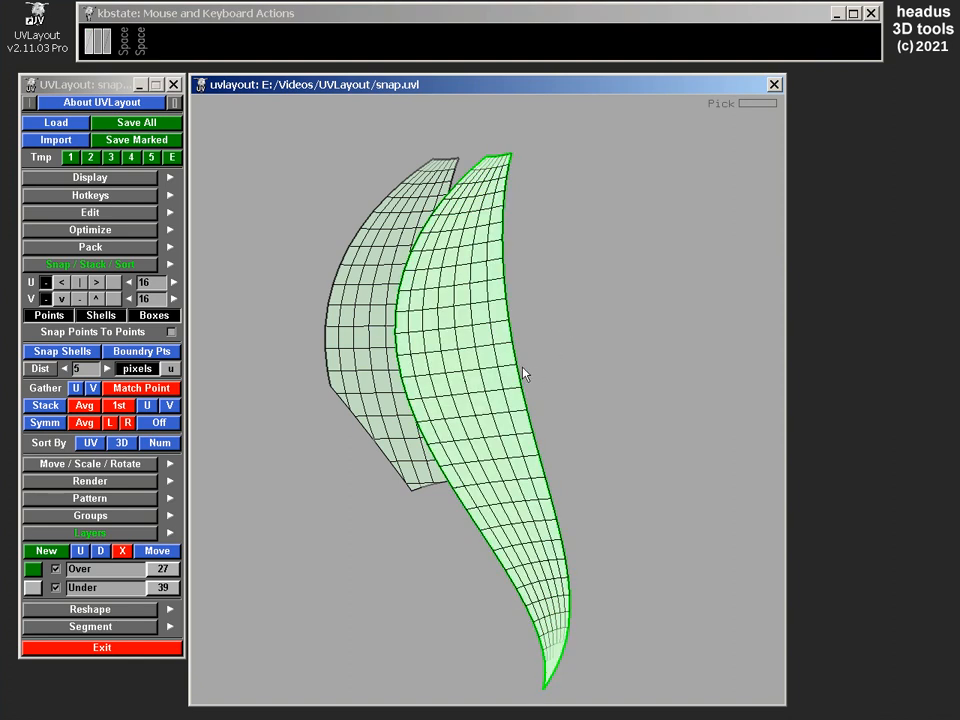
click(89, 177)
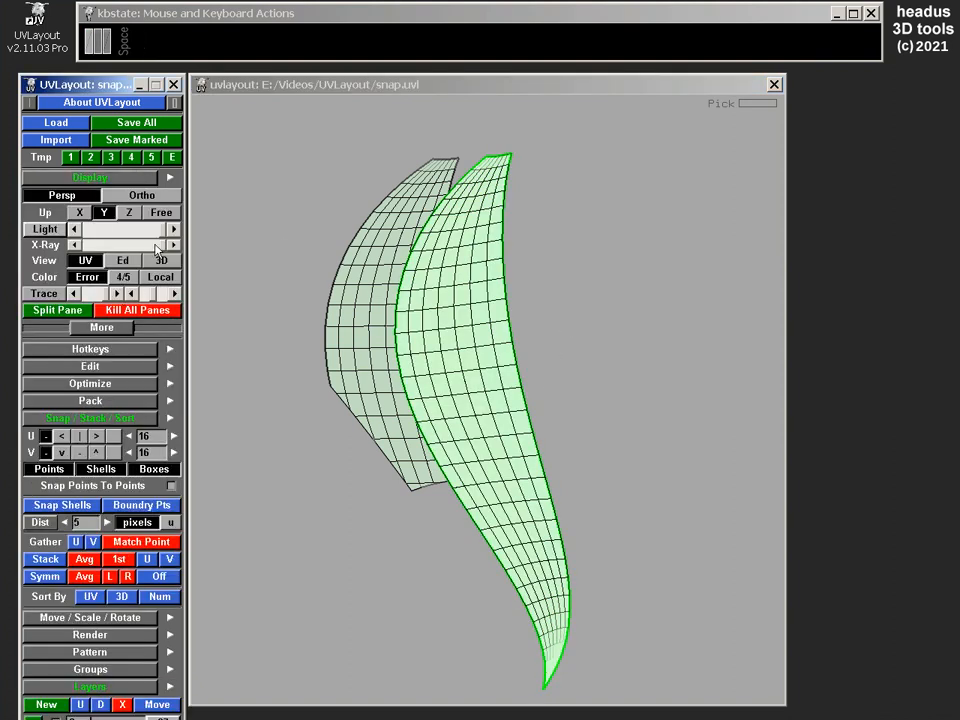
drag(163, 245, 124, 244)
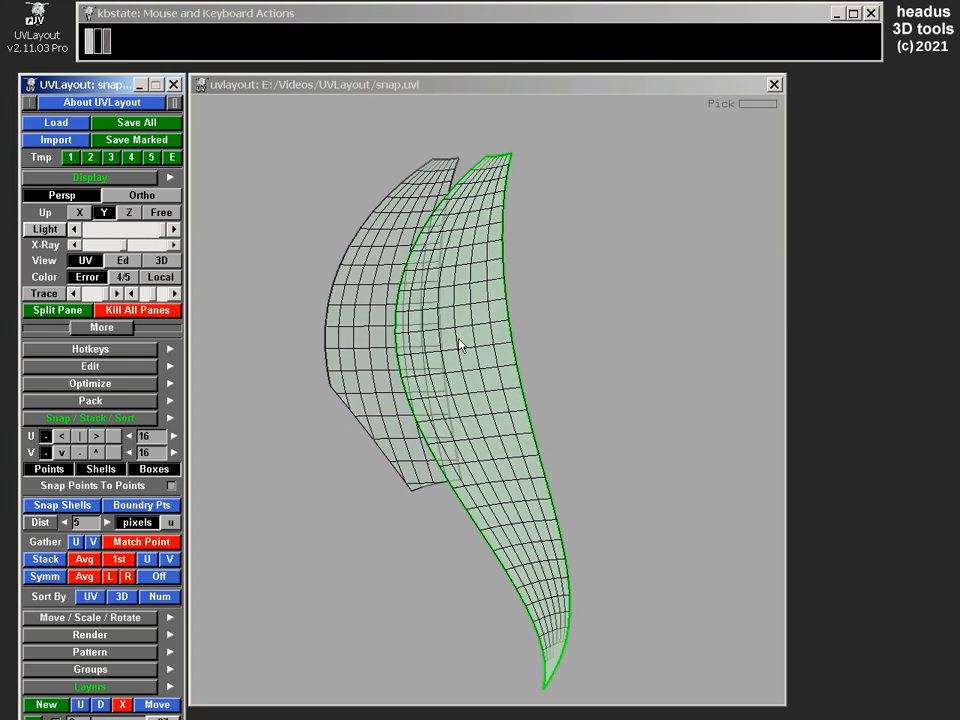
Try the semi-transparent larger shell over the smaller one and bring it back so only the facing borders overlap.
scroll(487, 333, up, 3)
key(space)
key(space)
middle_drag(507, 363, 411, 365)
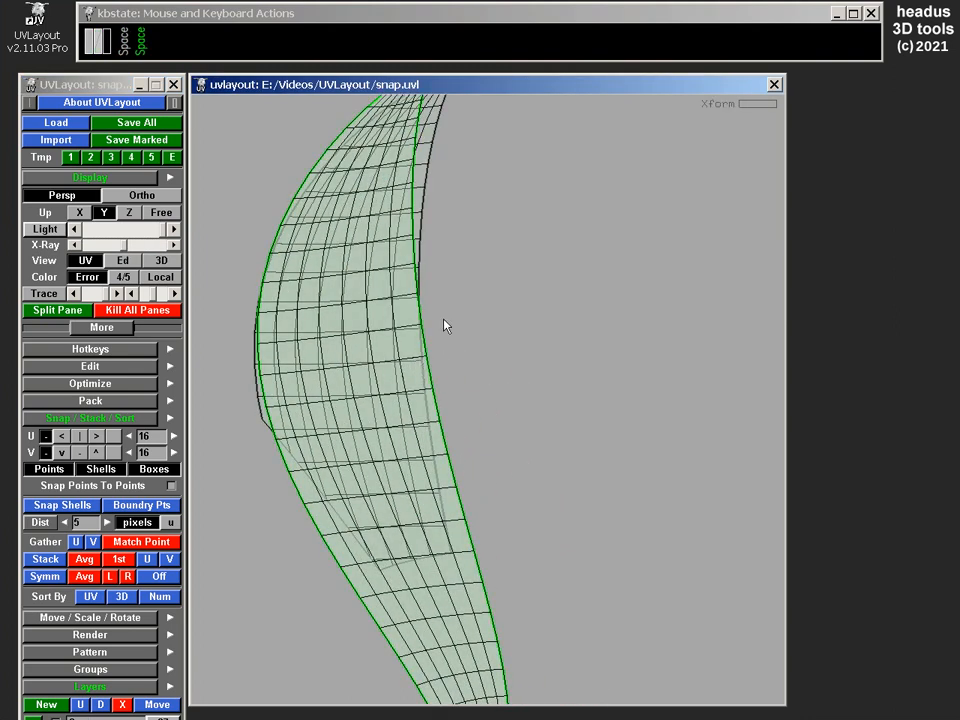
key(space)
drag(404, 368, 403, 371)
middle_drag(459, 285, 491, 340)
key(space)
middle_drag(392, 396, 480, 362)
key(space)
key(space)
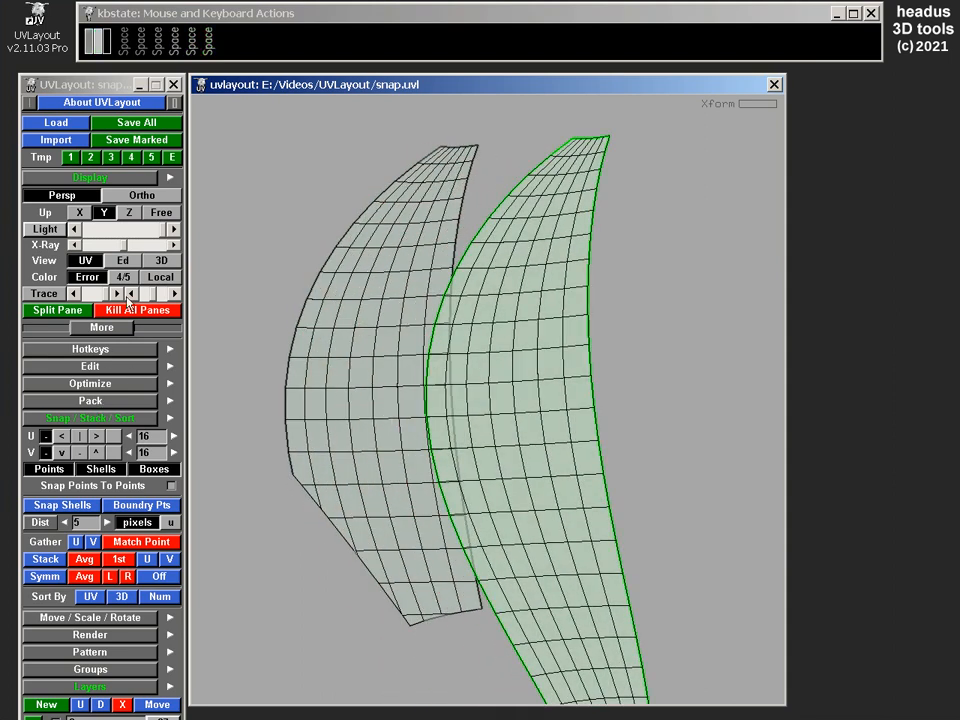
Raise the X-Ray display setting slightly and collapse the Display options.
drag(127, 244, 140, 245)
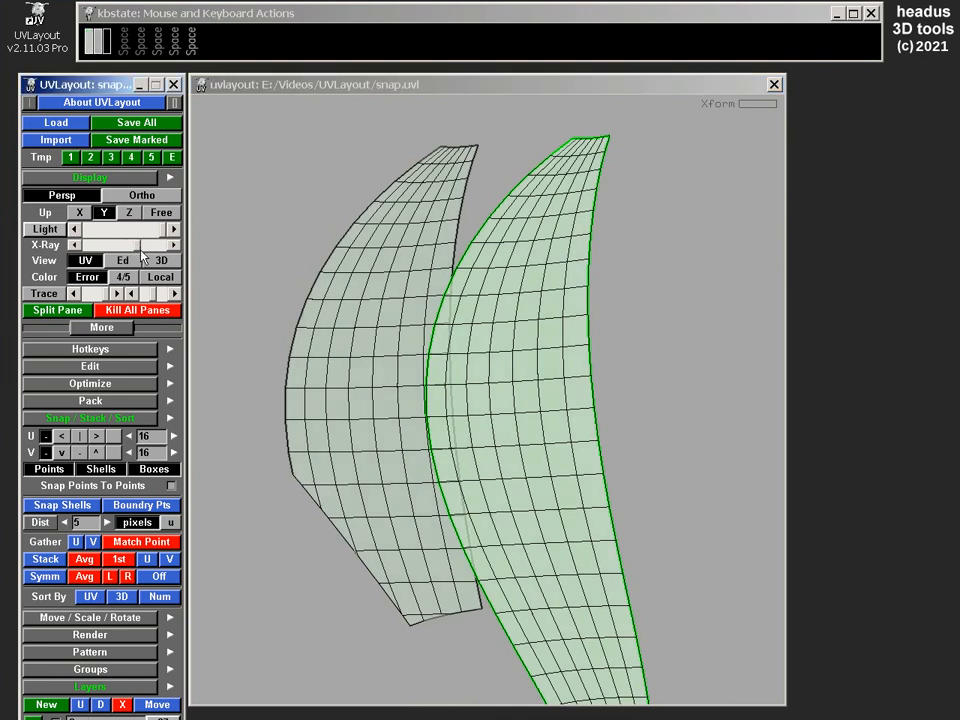
click(114, 180)
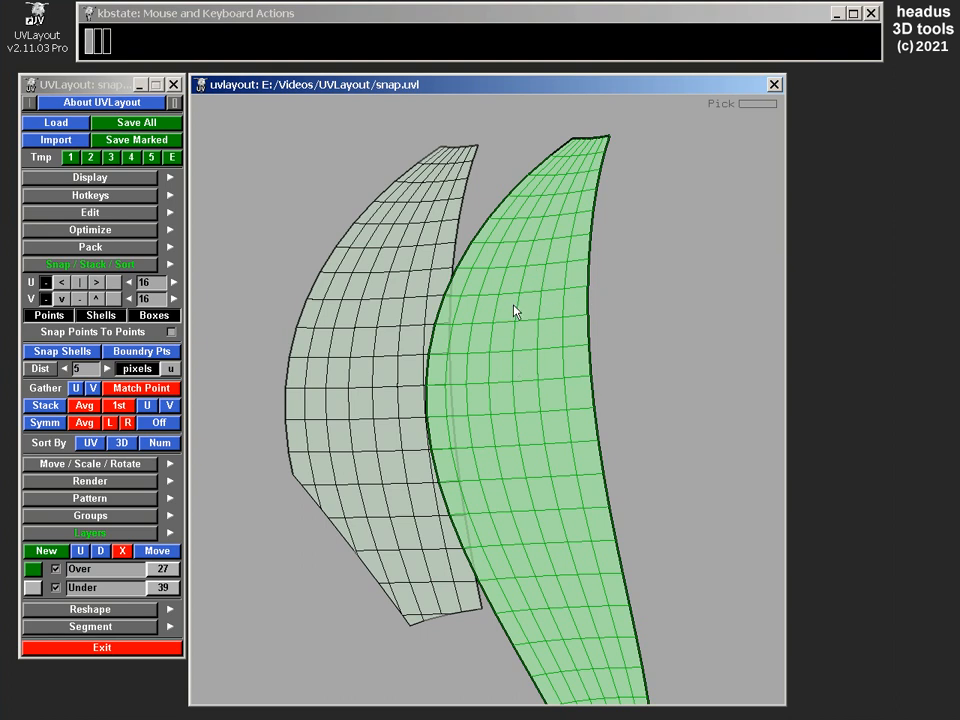
Show the snap distance circles around the marked shell's border points and set Dist to 6 pixels.
click(38, 369)
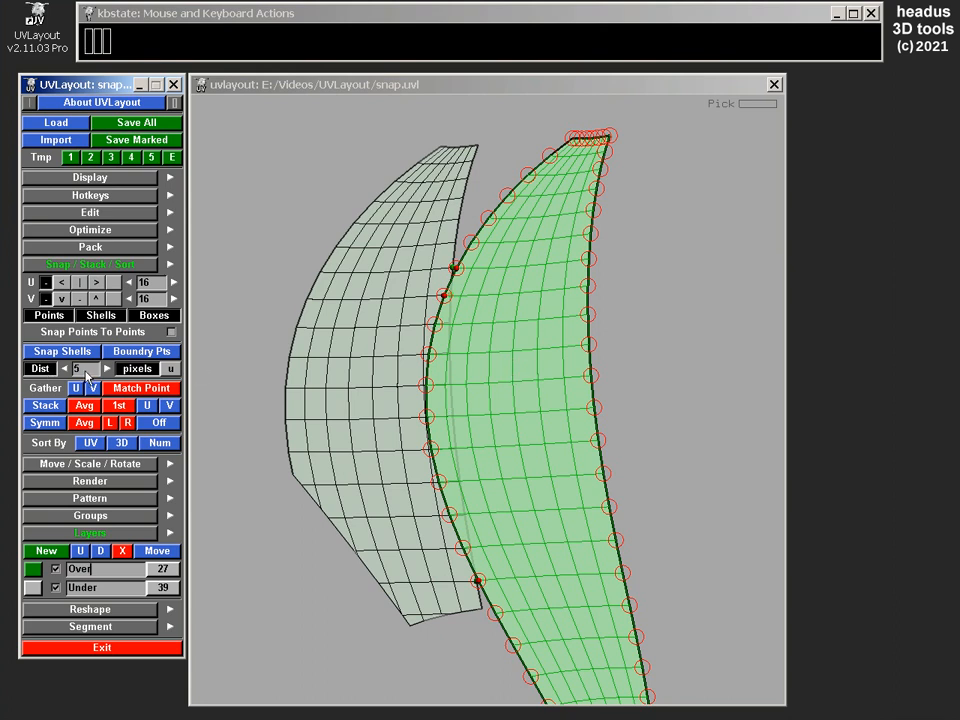
scroll(568, 253, up, 3)
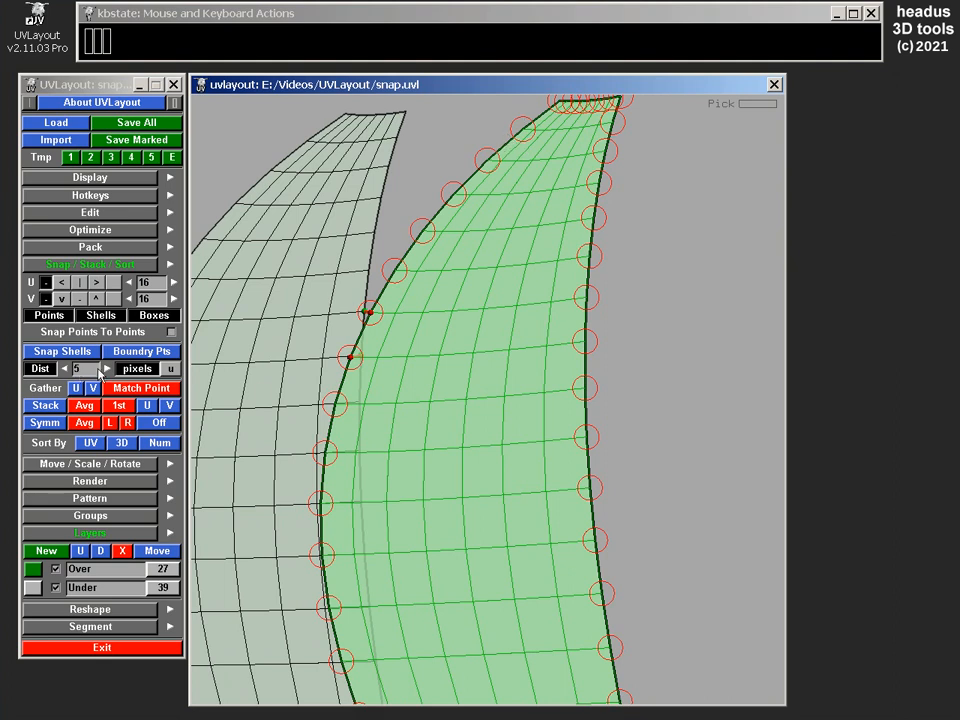
click(106, 369)
click(106, 369)
click(106, 369)
click(106, 369)
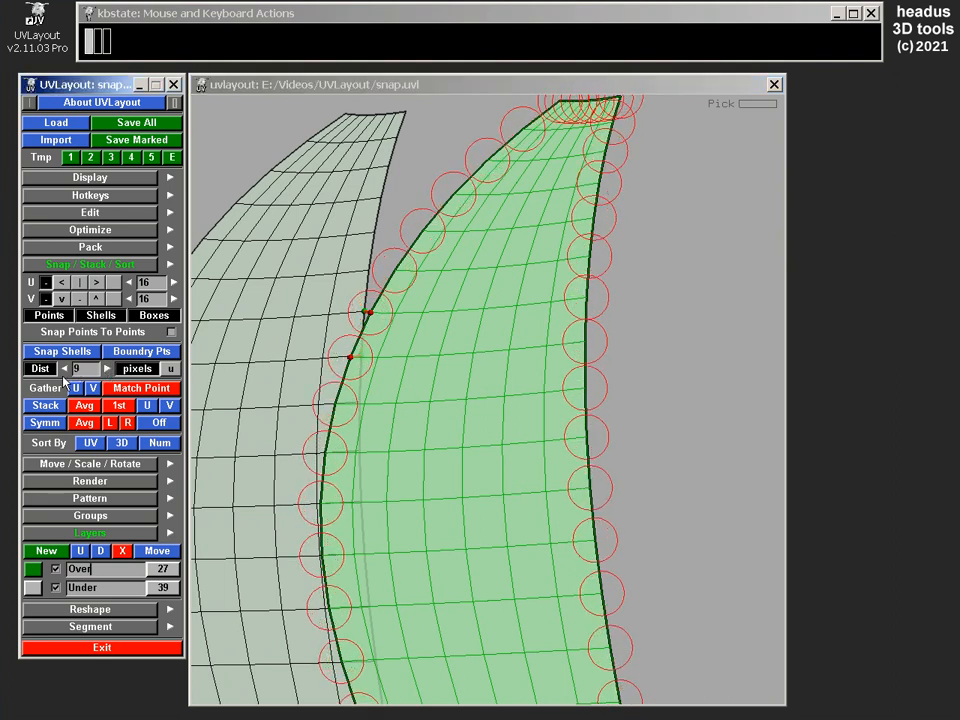
click(64, 369)
click(64, 369)
click(64, 369)
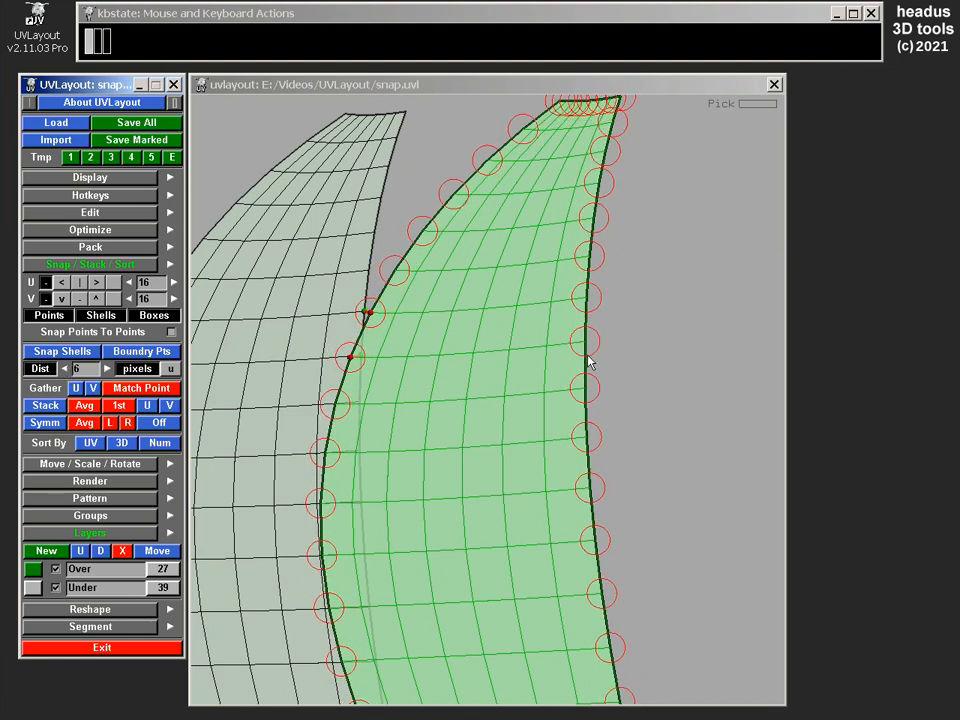
Move the larger shell over the smaller one so their matching border points fall within the snap distance circles.
scroll(388, 328, up, 5)
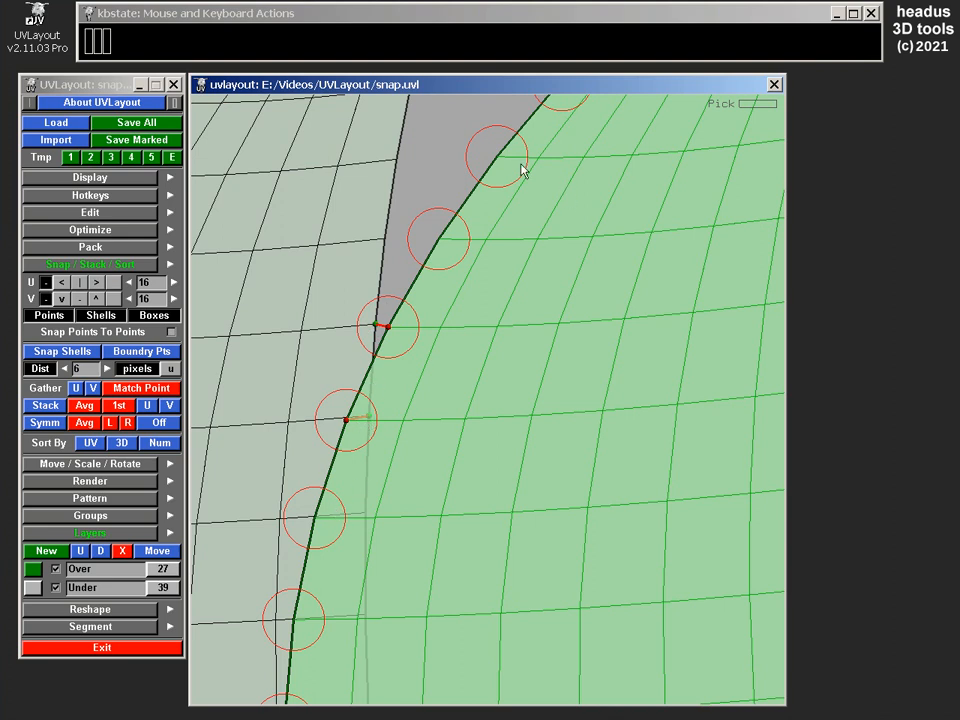
right_drag(428, 321, 531, 399)
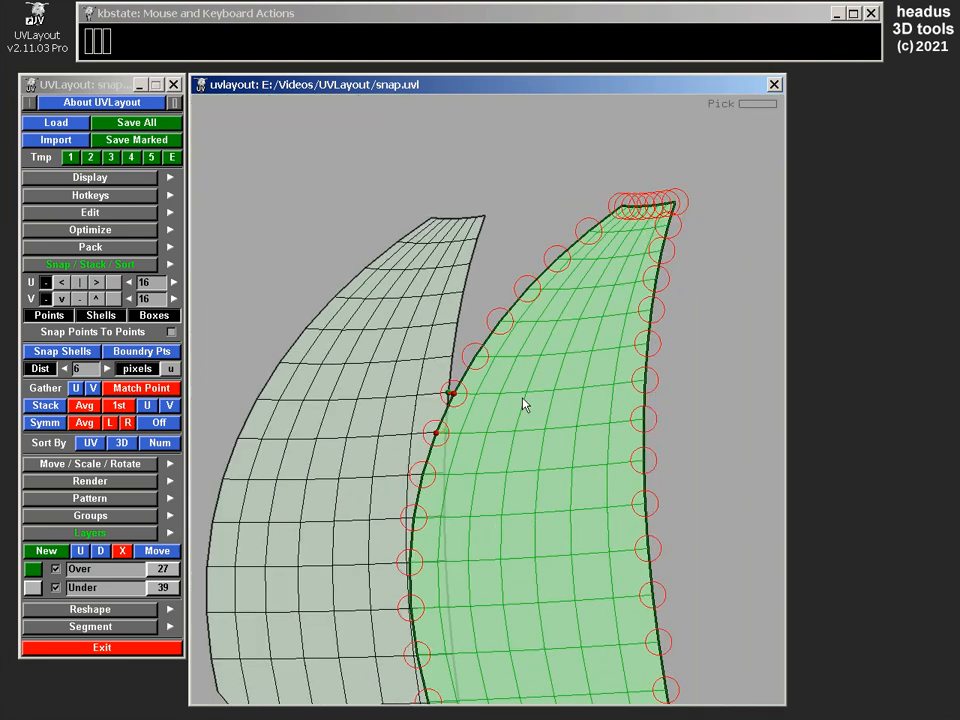
middle_drag(523, 397, 553, 250)
key(space)
key(space)
drag(566, 344, 377, 350)
middle_drag(553, 285, 567, 154)
middle_drag(551, 326, 499, 135)
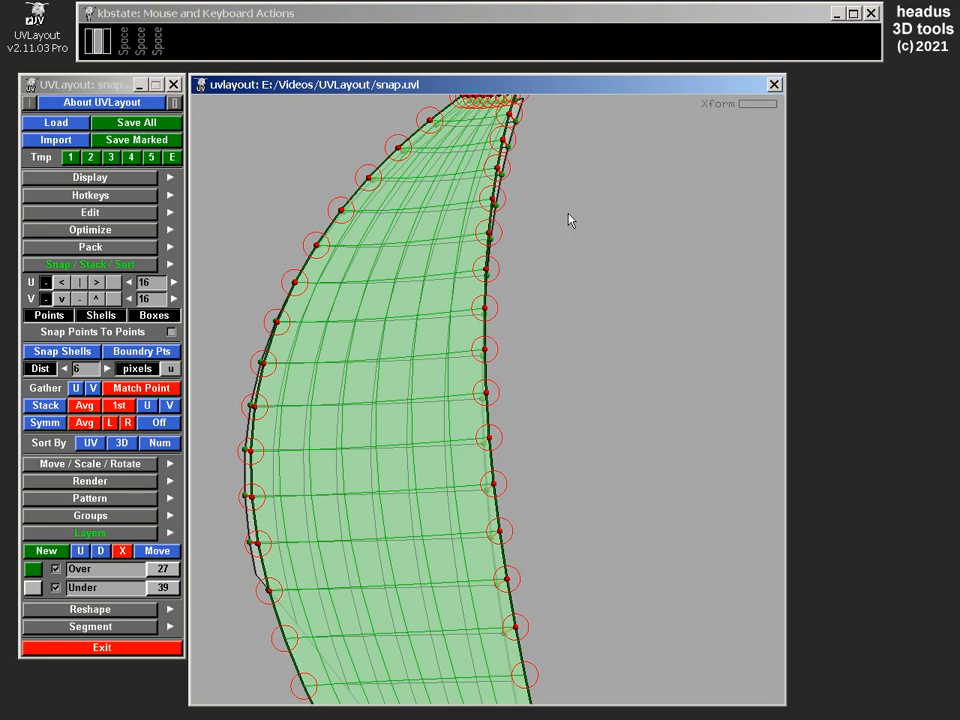
Check the paired points along the overlapping borders and snap the larger shell to the smaller one with Snap Shells.
middle_drag(570, 221, 549, 420)
right_drag(549, 420, 537, 297)
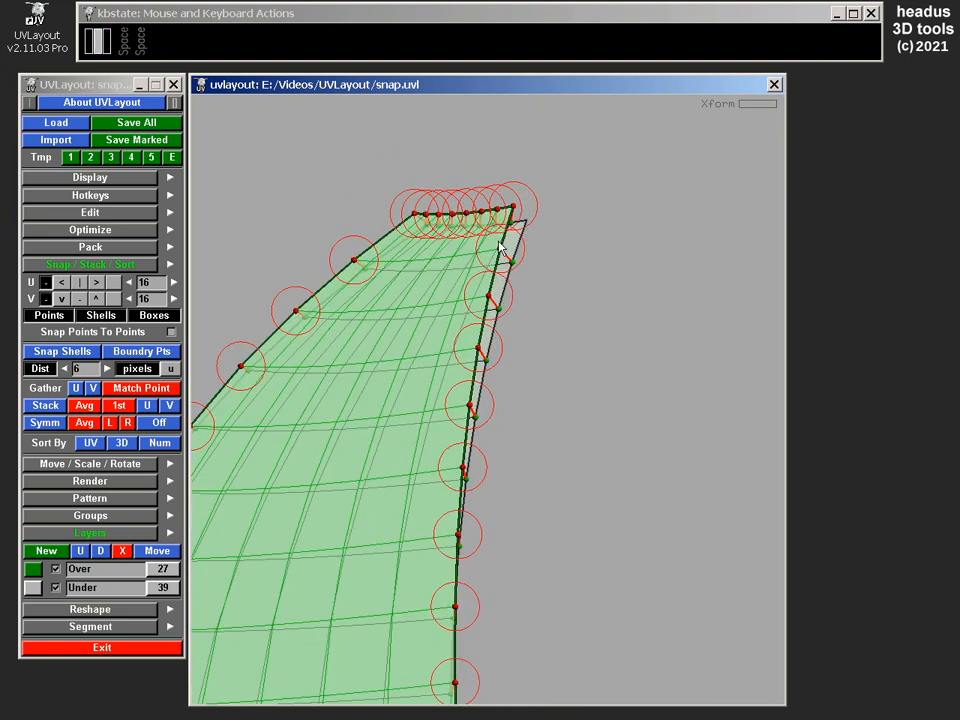
right_drag(508, 386, 540, 459)
middle_drag(566, 383, 606, 180)
right_drag(606, 200, 585, 370)
click(82, 356)
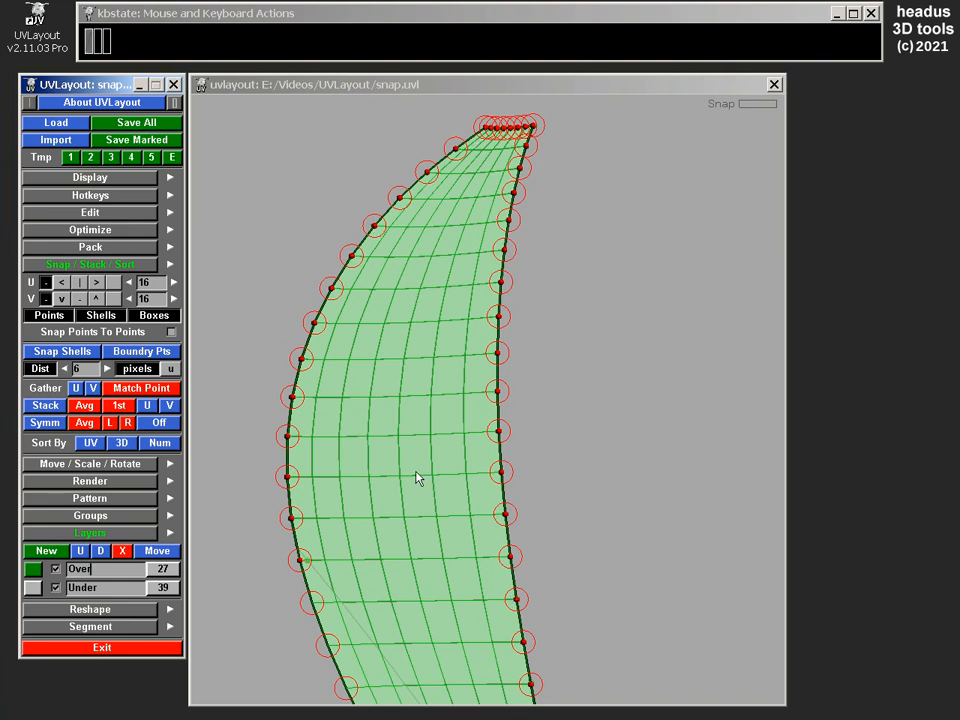
Examine how closely the snapped border points match along both sides and at the upper corner of the overlapping shells.
middle_drag(414, 489, 508, 357)
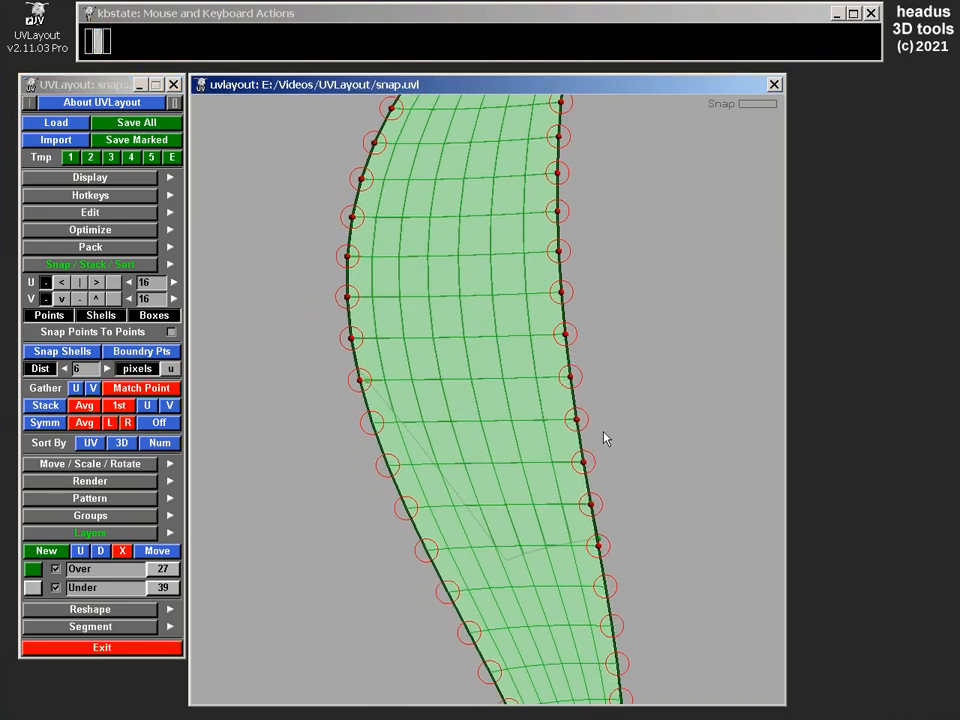
right_drag(604, 437, 514, 339)
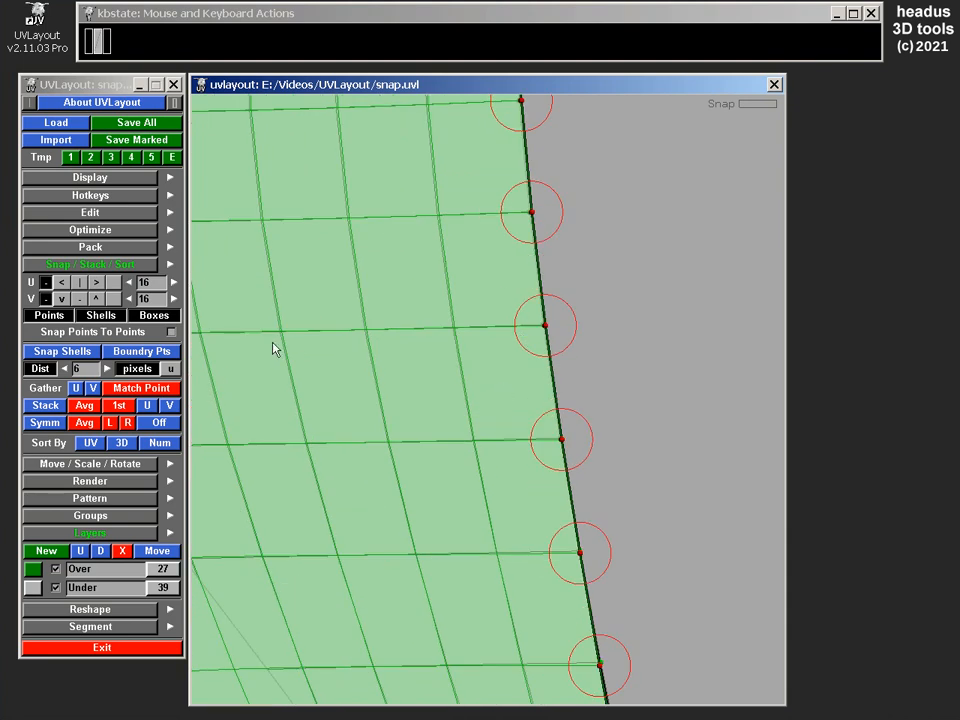
right_drag(273, 348, 490, 228)
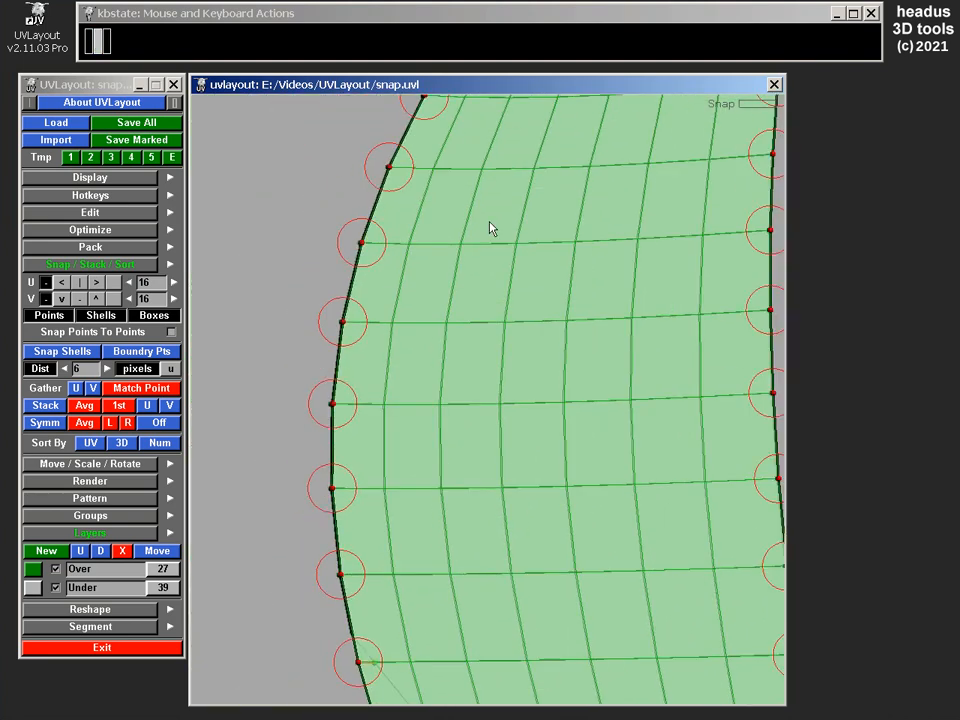
middle_drag(512, 223, 376, 466)
middle_drag(497, 305, 452, 544)
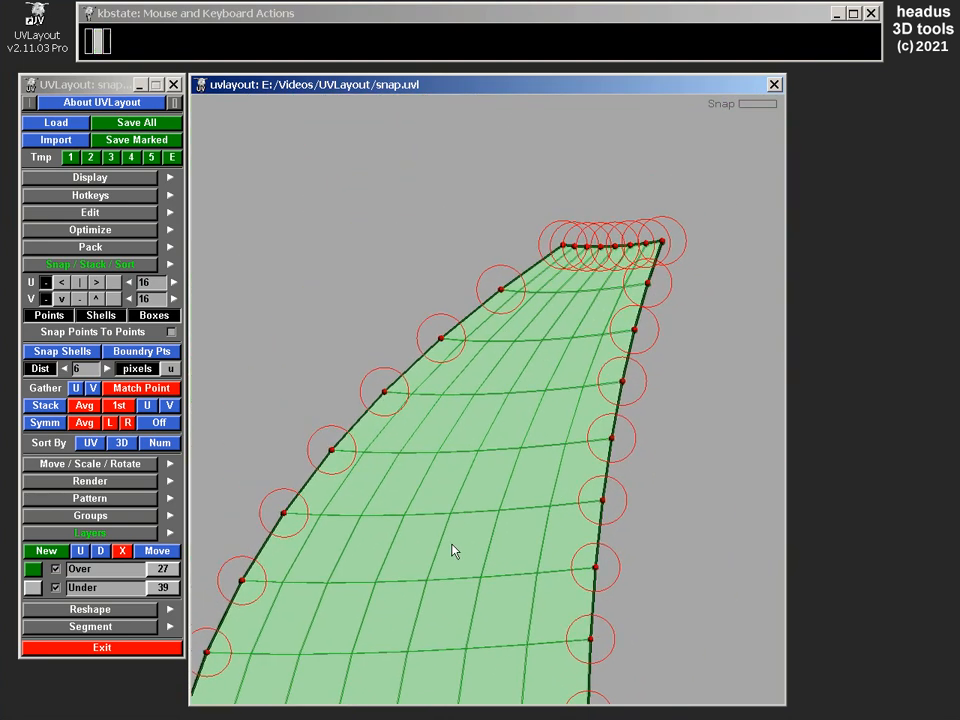
scroll(591, 290, up, 8)
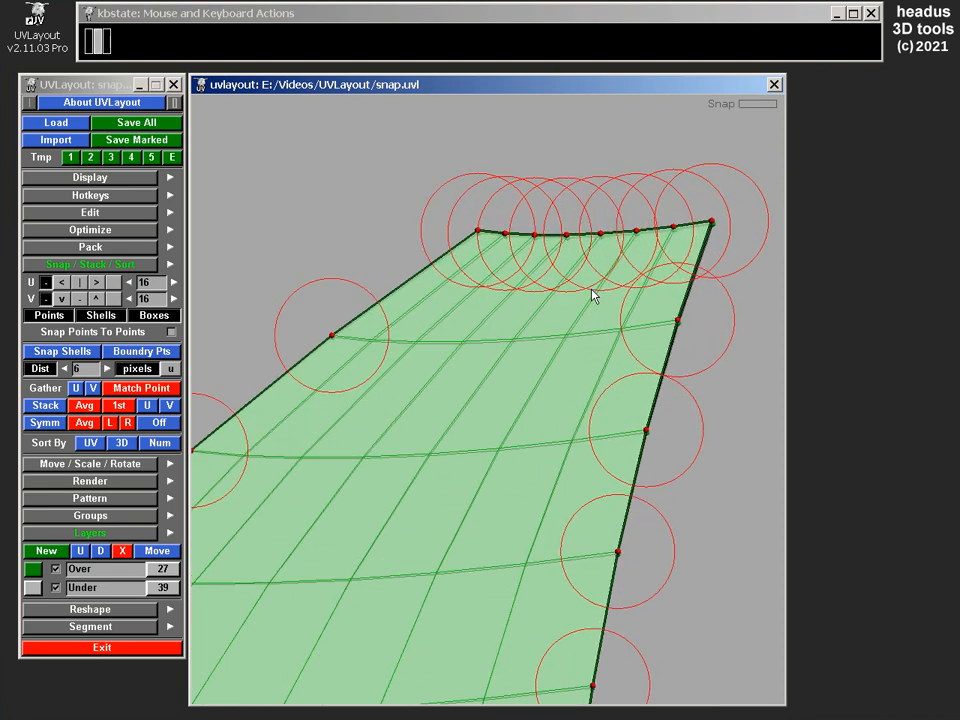
scroll(620, 265, up, 2)
scroll(553, 334, down, 1)
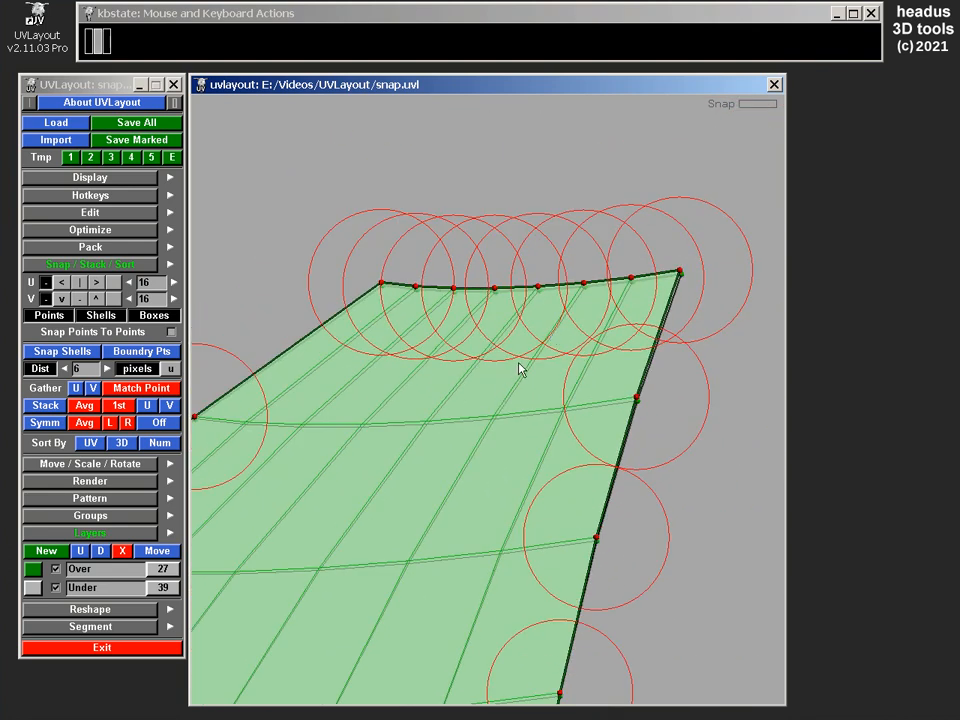
scroll(600, 330, up, 4)
middle_drag(619, 270, 410, 396)
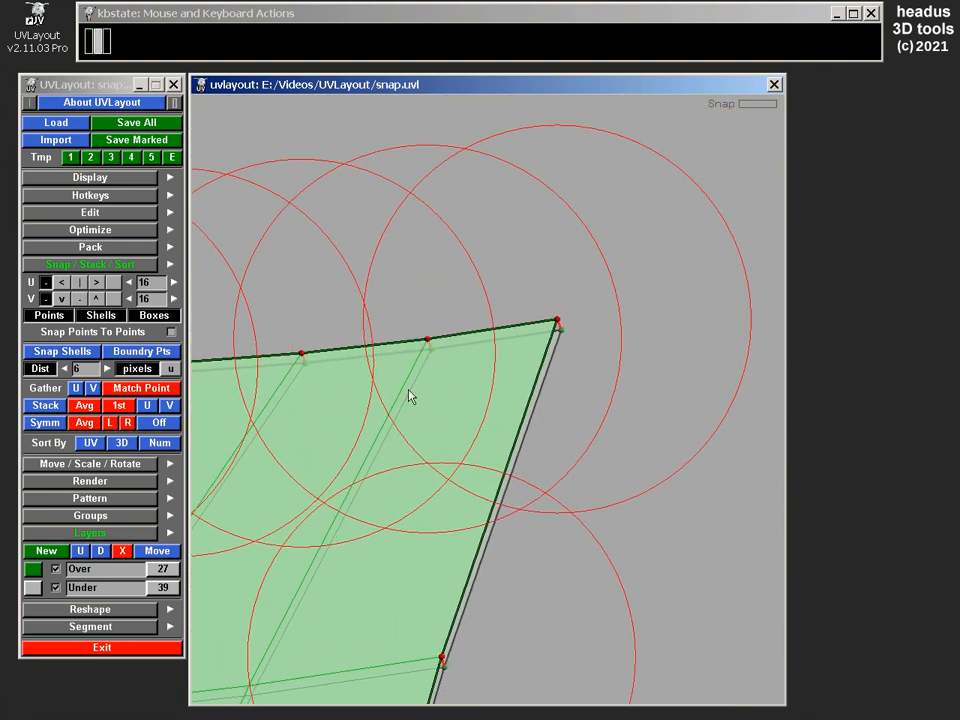
scroll(415, 390, up, 1)
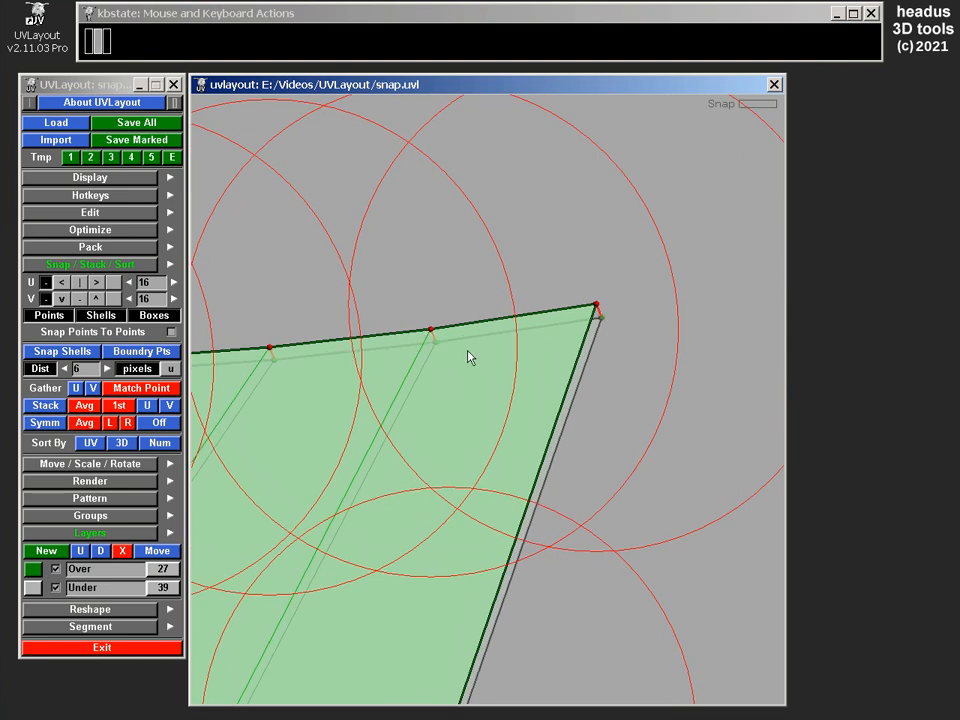
Snap the marked shell's boundary points onto the matching border points of the underlying shell with Boundry Pts.
scroll(470, 357, down, 5)
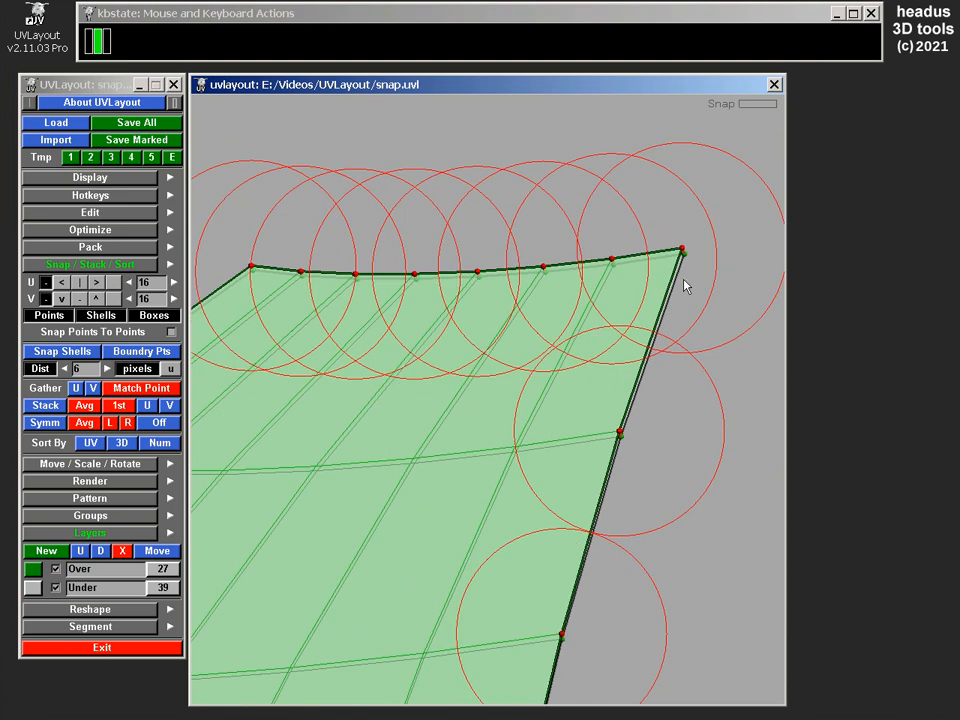
middle_drag(684, 279, 693, 273)
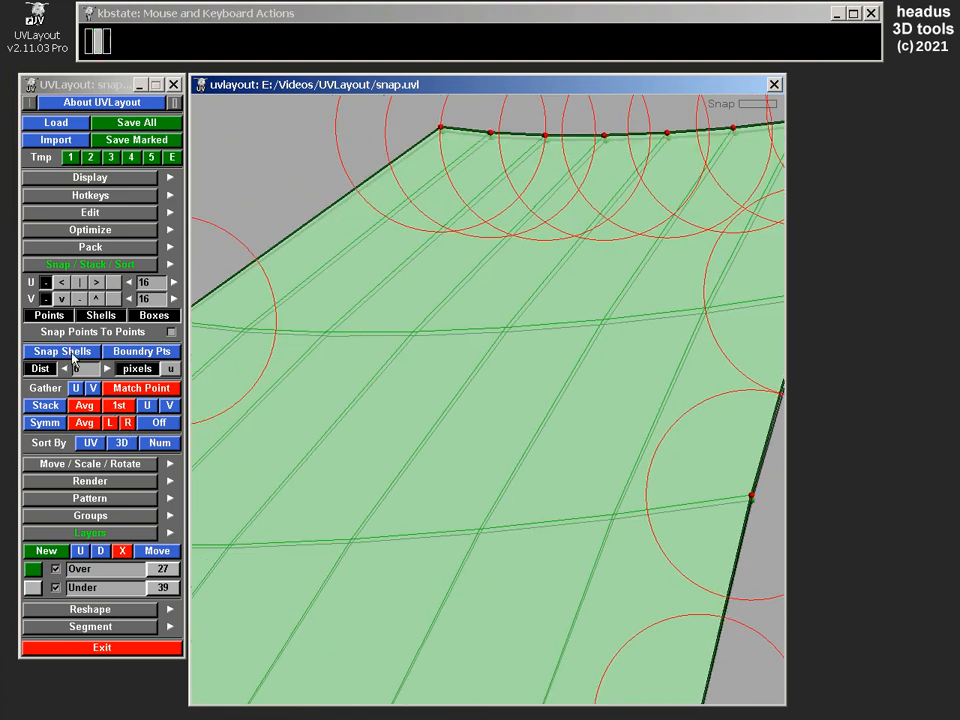
scroll(549, 360, down, 3)
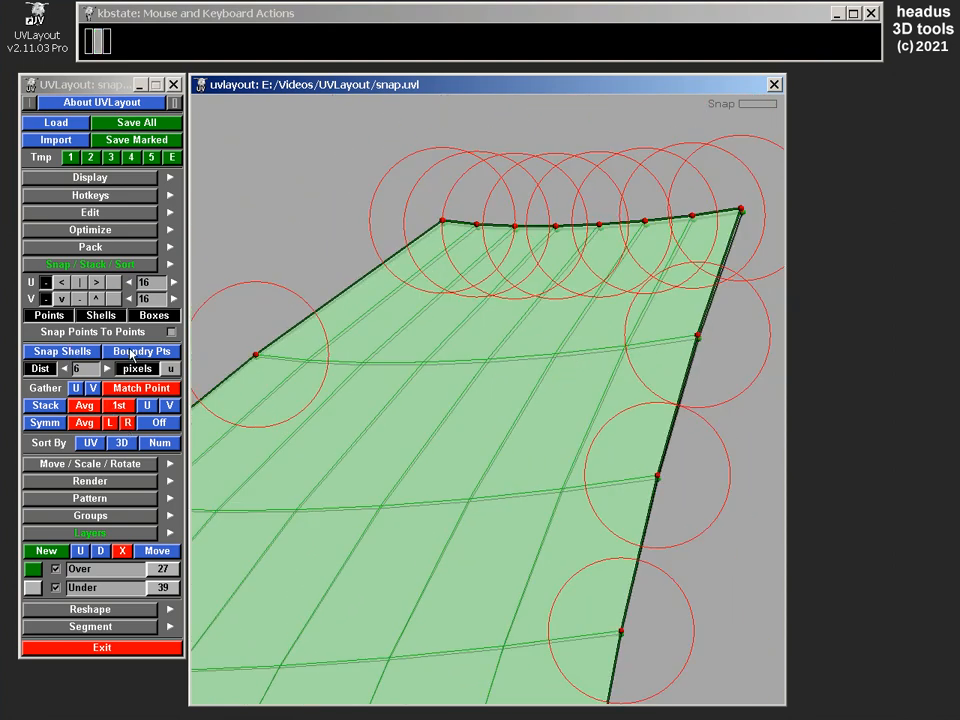
click(149, 353)
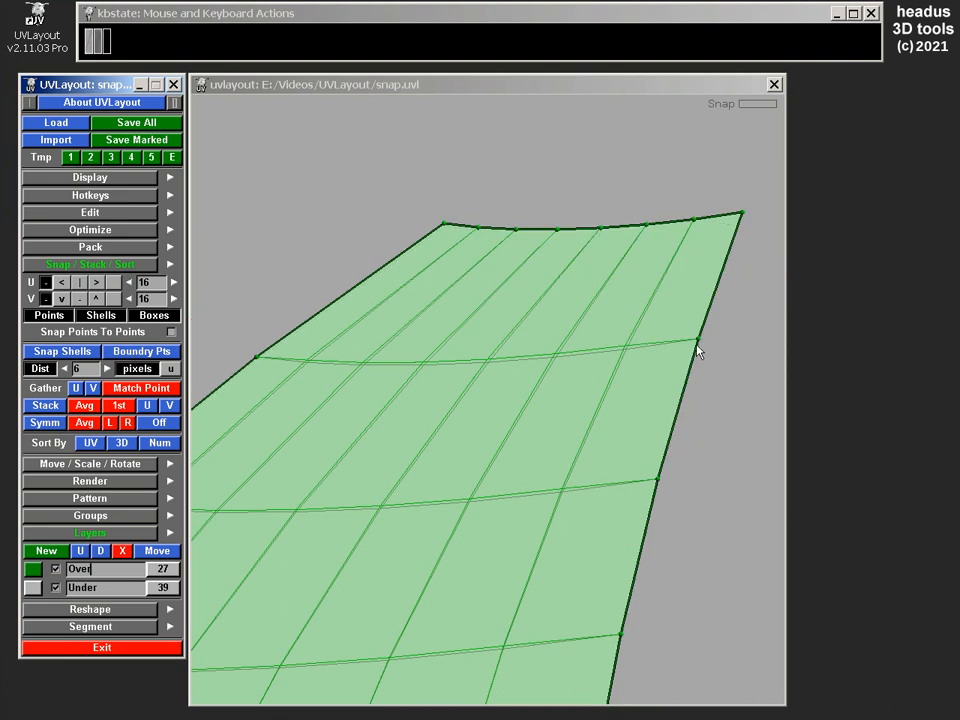
Flatten the larger shell so its interior points settle to the snapped border.
right_drag(548, 508, 481, 323)
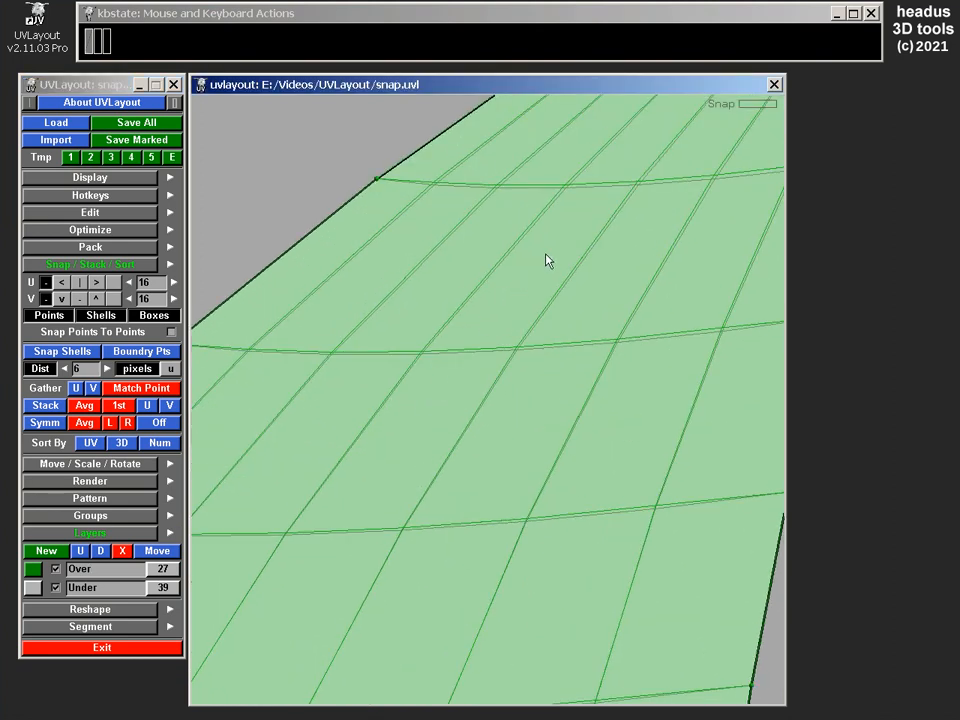
right_drag(546, 261, 574, 343)
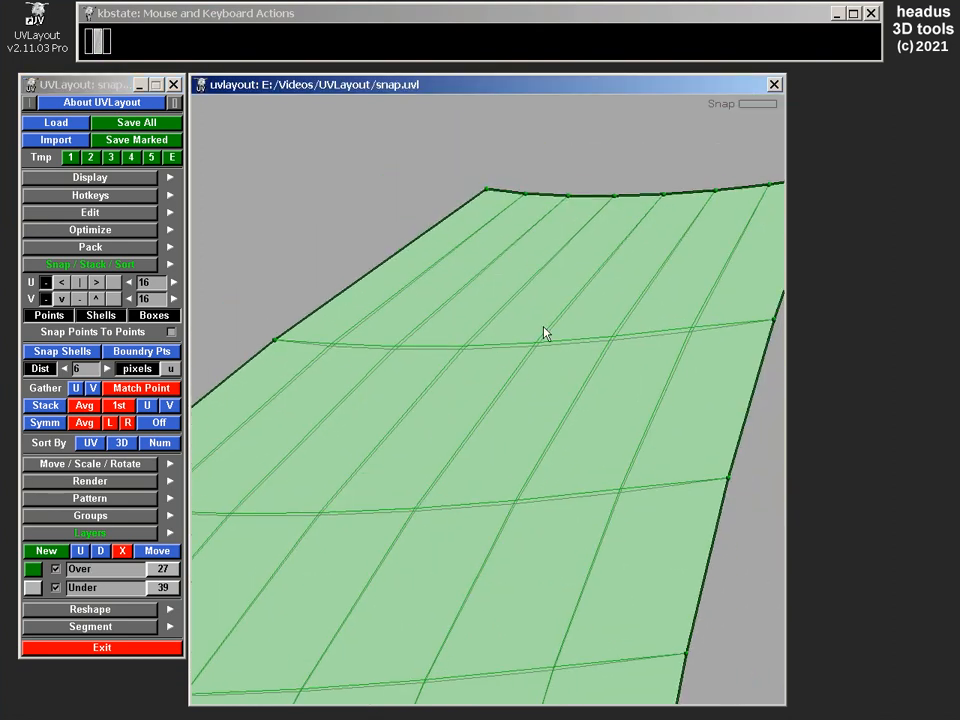
key(f)
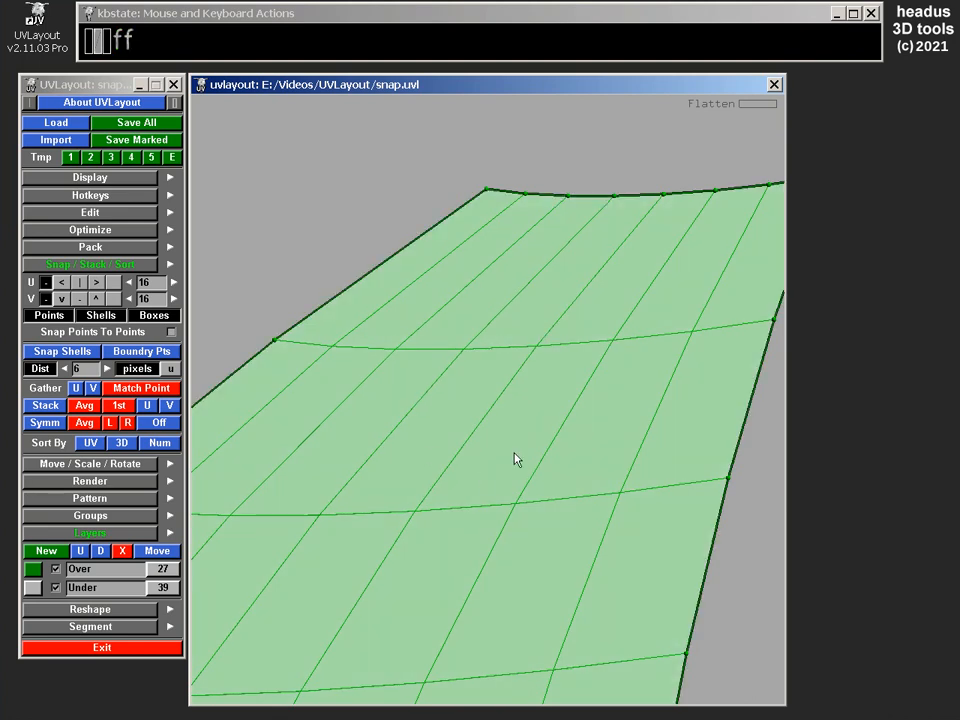
Examine the overlapping shells from the top end down to the mismatched outer border where the smaller shell's slanted cut begins.
right_drag(470, 368, 424, 505)
right_drag(532, 328, 434, 507)
middle_drag(435, 513, 494, 322)
scroll(492, 334, down, 1)
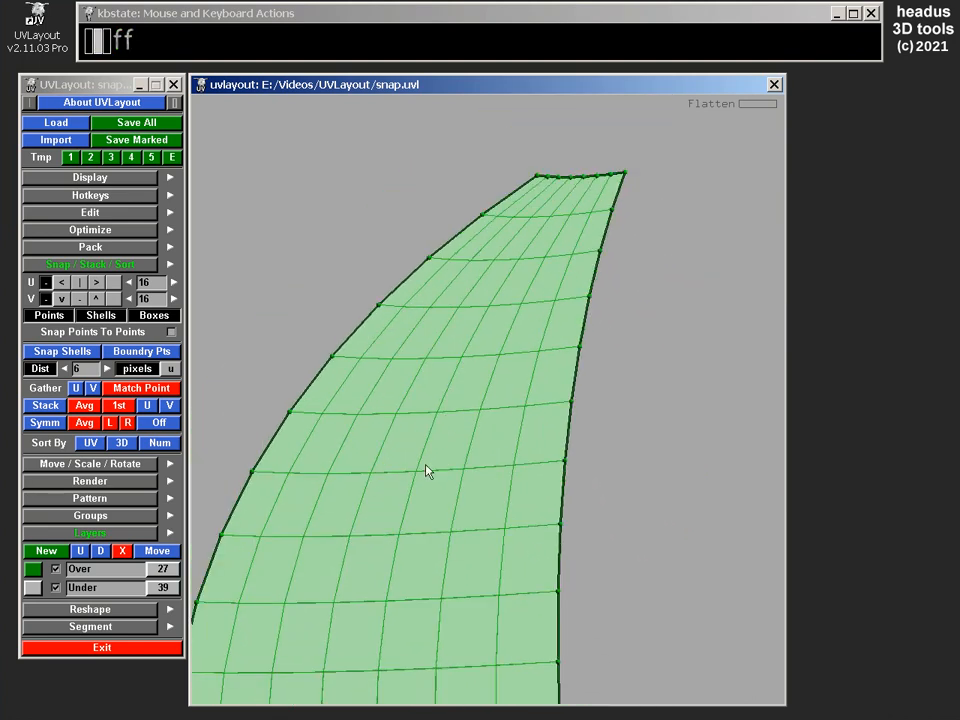
middle_drag(422, 478, 503, 335)
scroll(505, 355, down, 1)
middle_drag(500, 508, 450, 285)
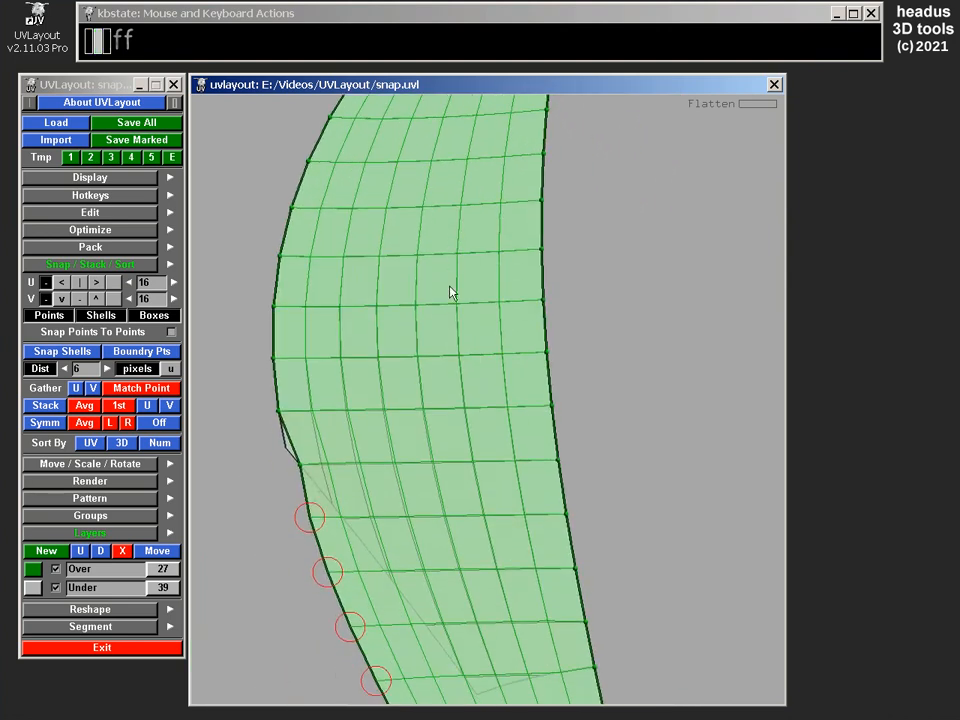
scroll(441, 383, down, 1)
middle_drag(452, 478, 502, 327)
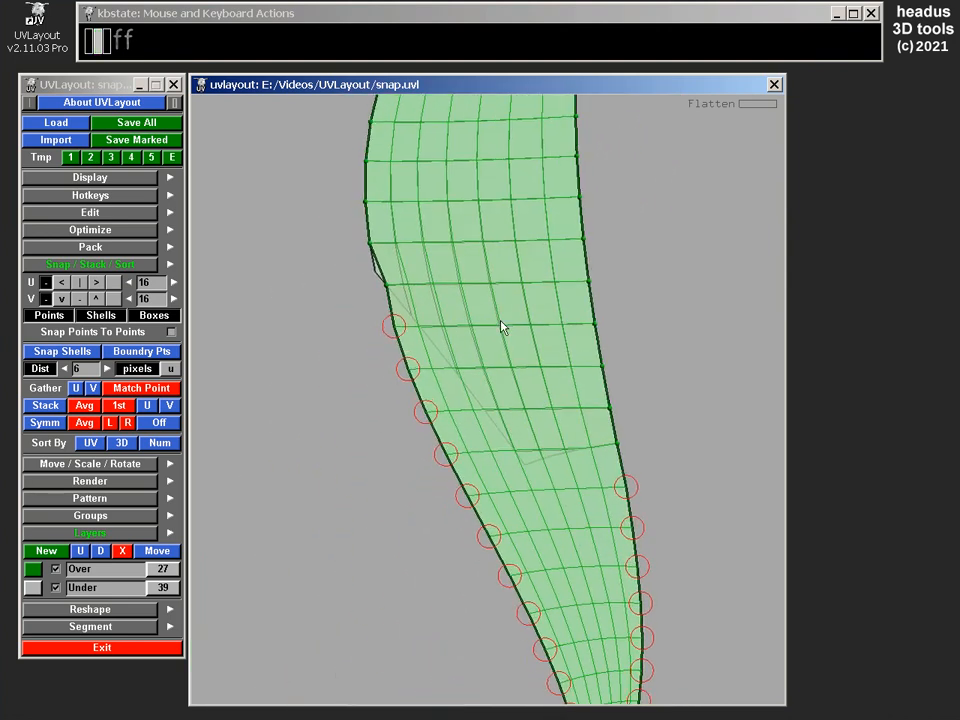
scroll(411, 279, up, 1)
scroll(358, 272, up, 3)
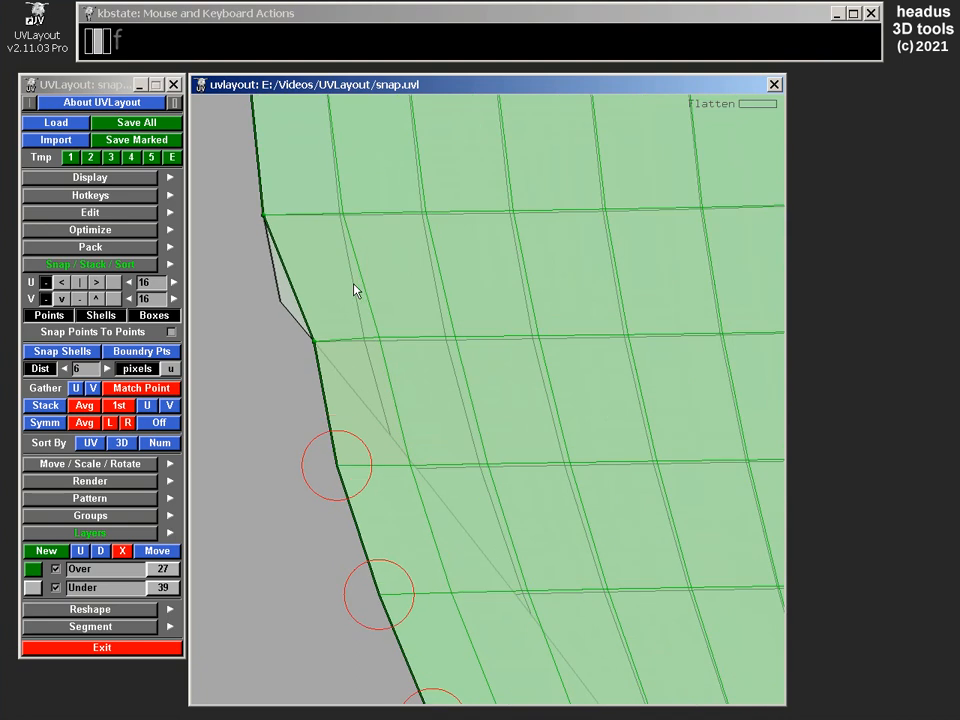
middle_drag(352, 257, 394, 302)
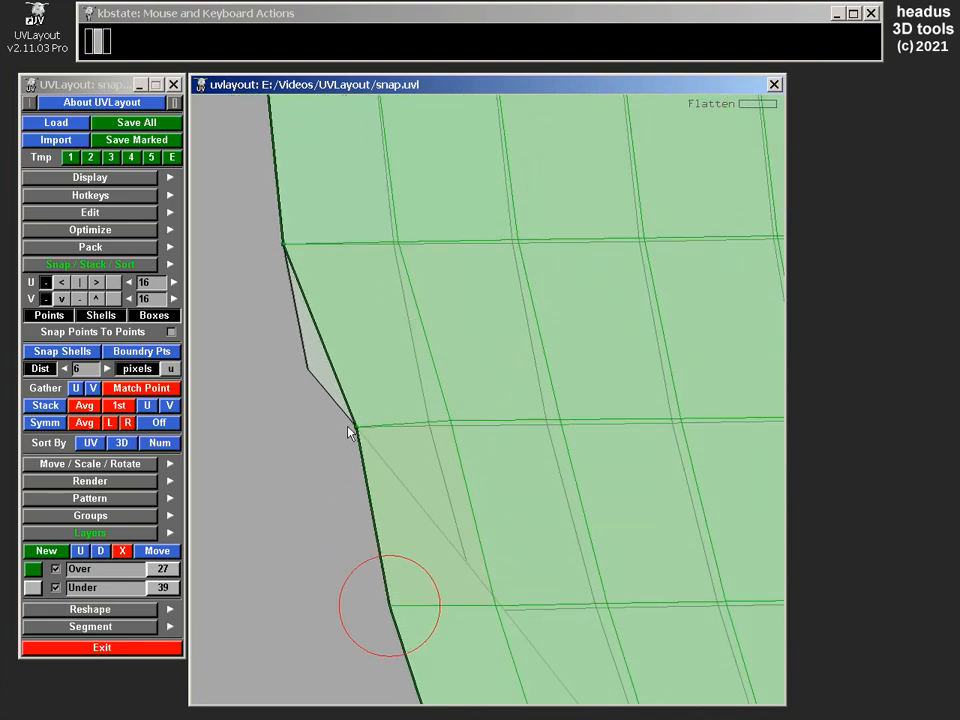
scroll(360, 434, up, 1)
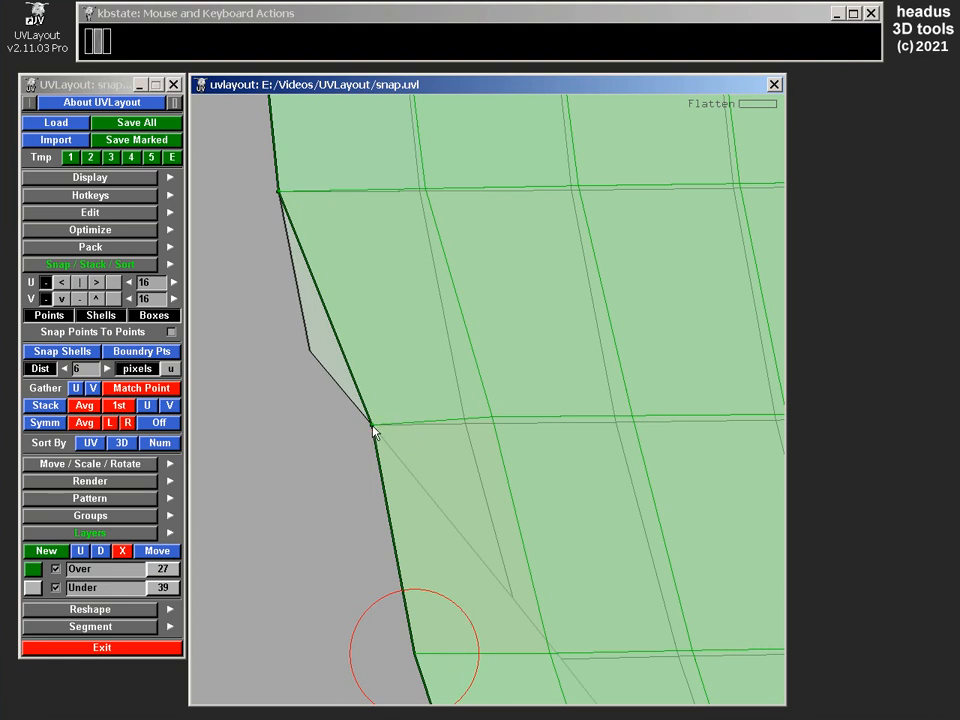
Unpin the wrongly snapped border point beside the smaller shell's cut corner and flatten the larger shell again.
key(p)
key(f)
key(f)
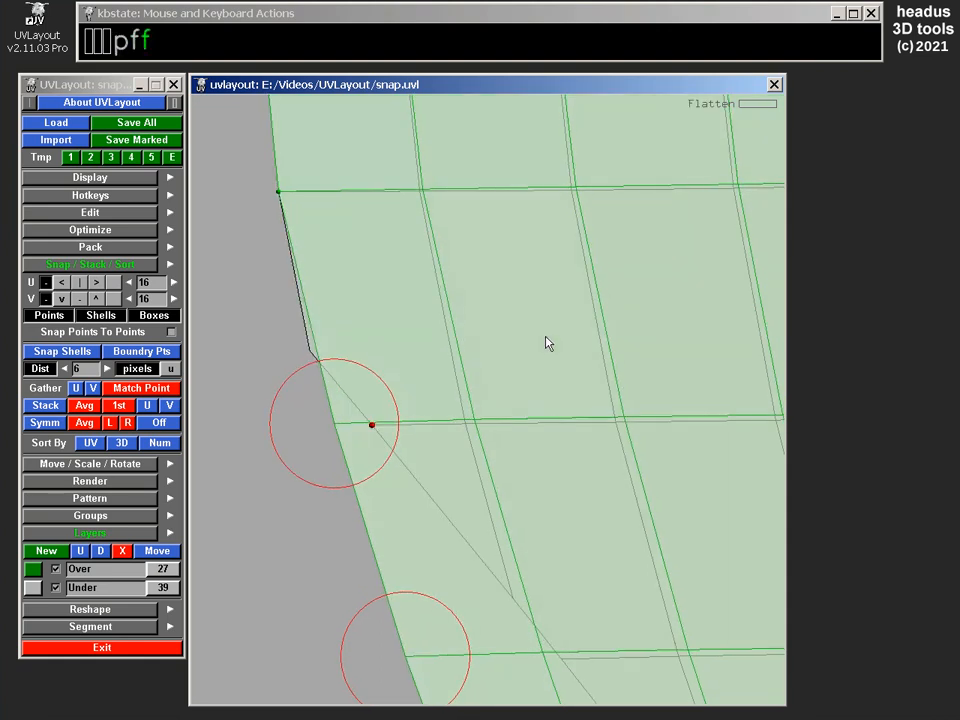
key(f)
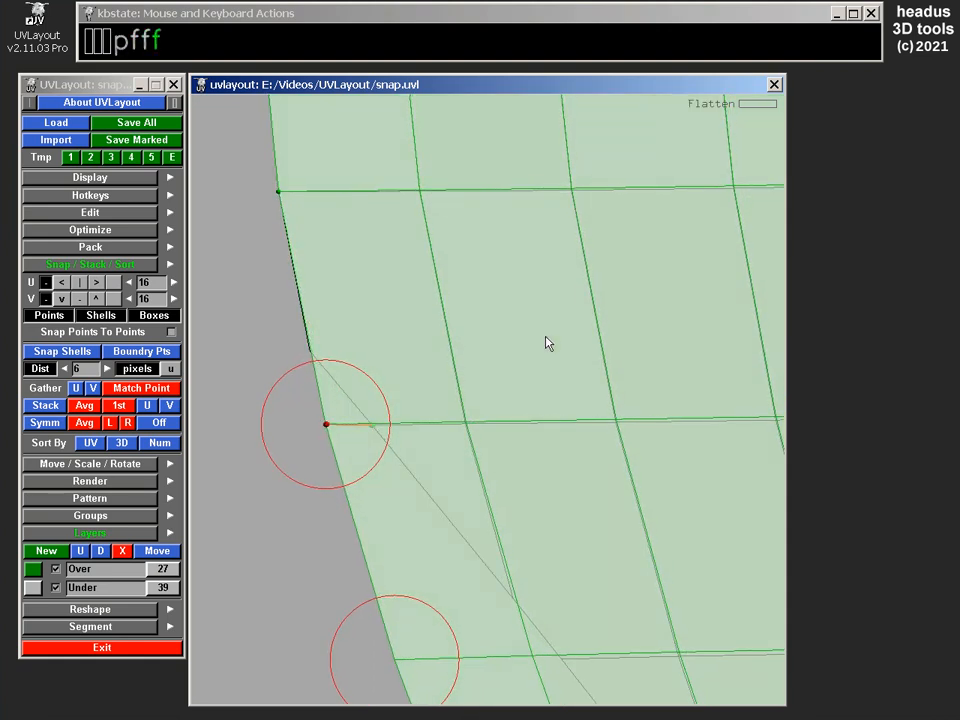
key(f)
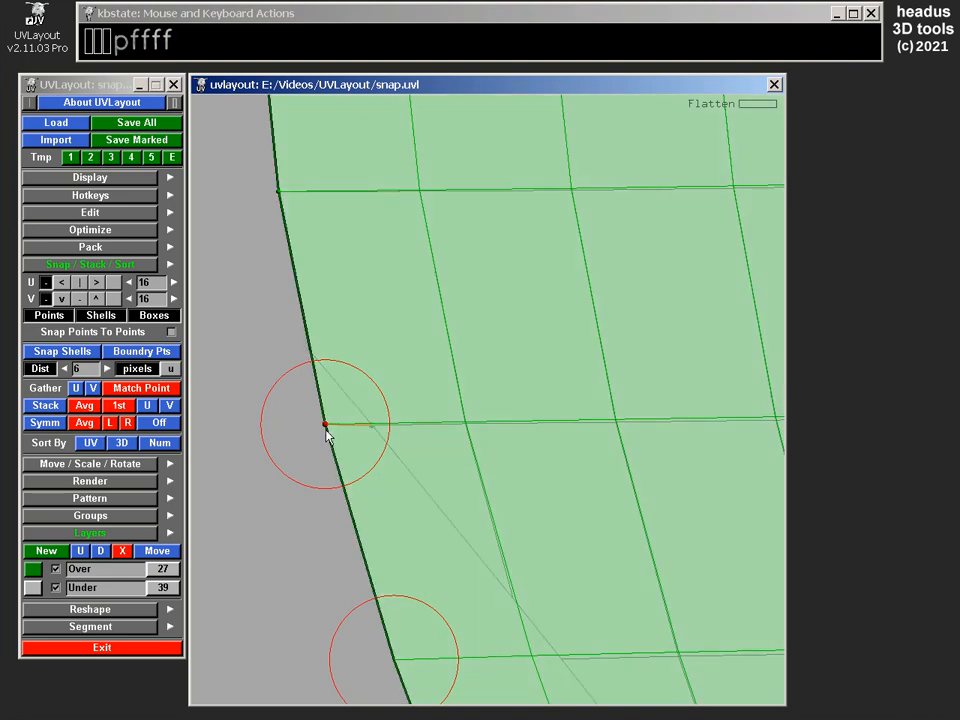
Check the alignment of the overlapping shells' borders and interiors from the unpinned point up to the narrow top end.
scroll(324, 428, down, 8)
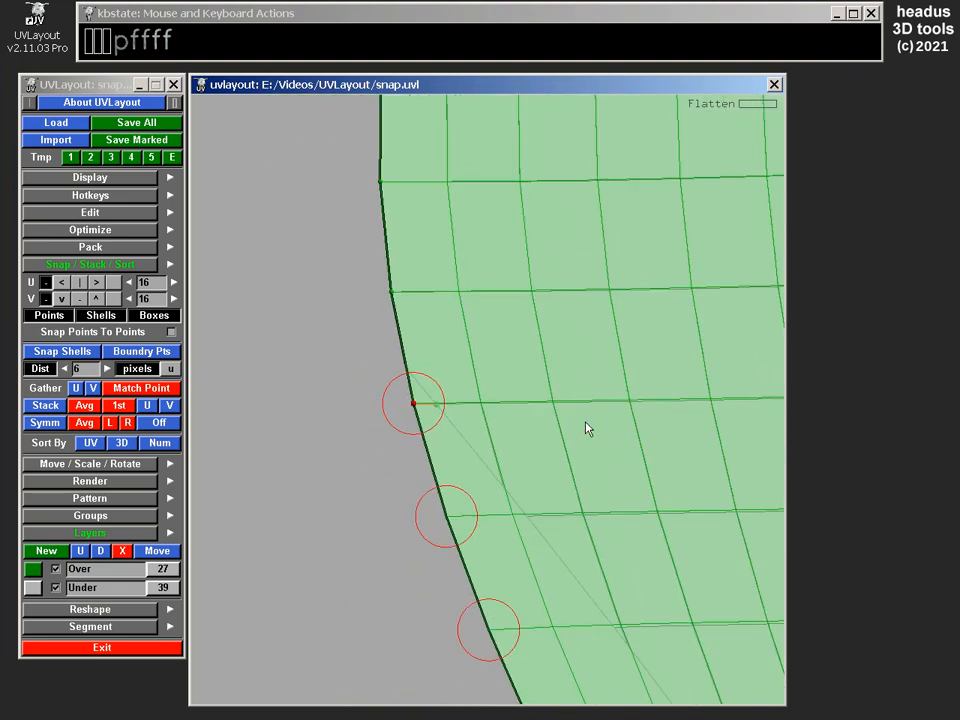
middle_drag(526, 384, 439, 318)
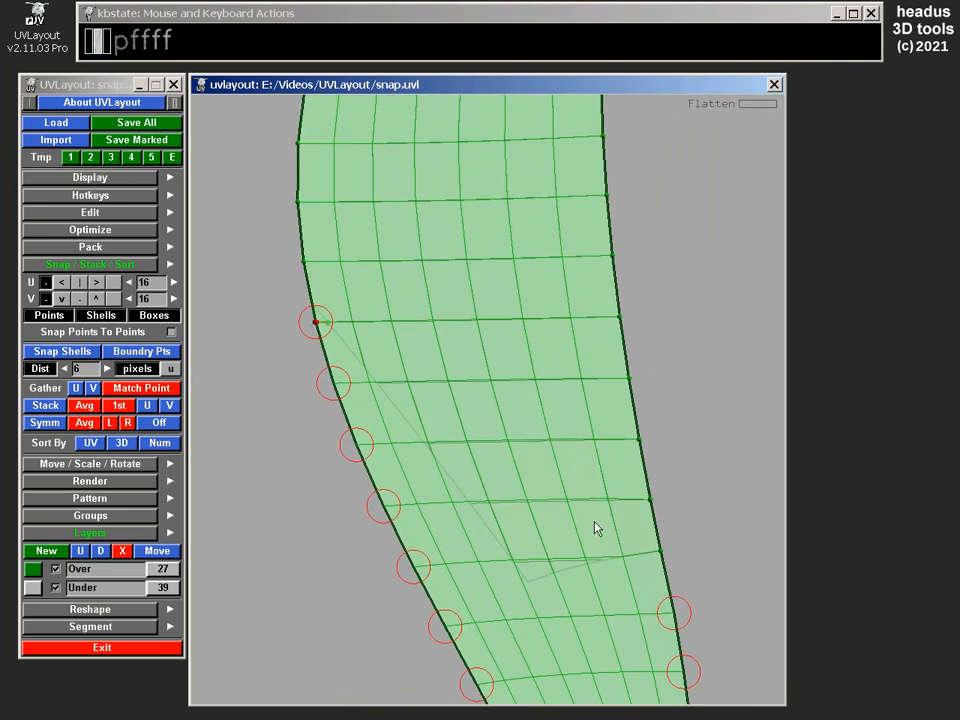
scroll(594, 521, down, 3)
middle_drag(580, 536, 572, 366)
middle_drag(531, 331, 532, 624)
scroll(505, 489, down, 2)
middle_drag(511, 426, 491, 566)
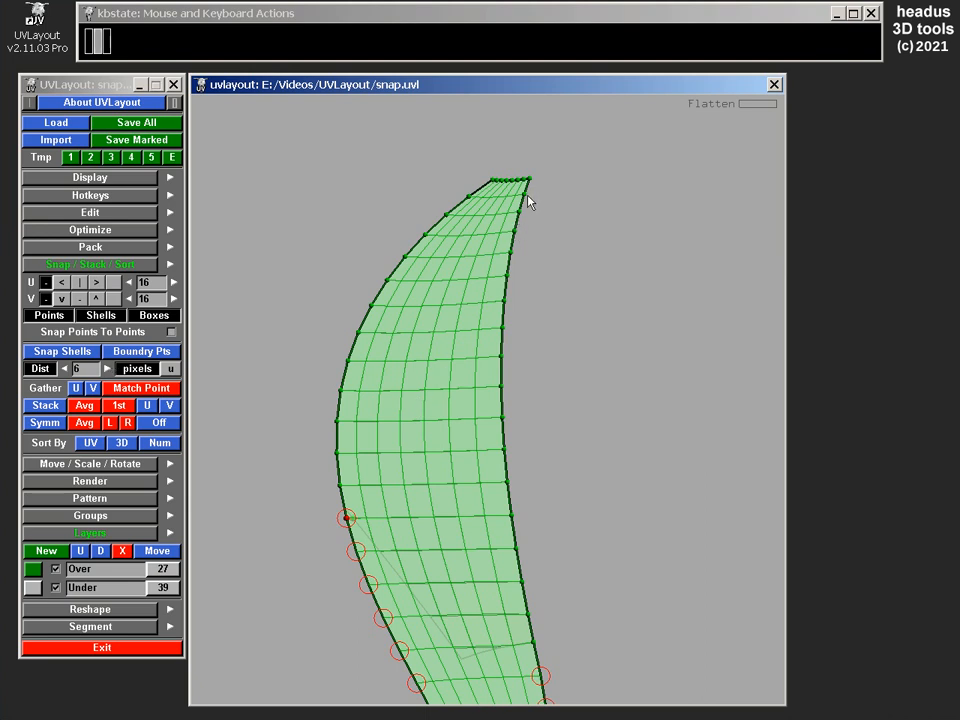
Move the larger shell beside the smaller one for comparison and hide the snap distance circles.
middle_drag(467, 553, 471, 418)
middle_drag(445, 370, 658, 364)
middle_drag(542, 485, 472, 536)
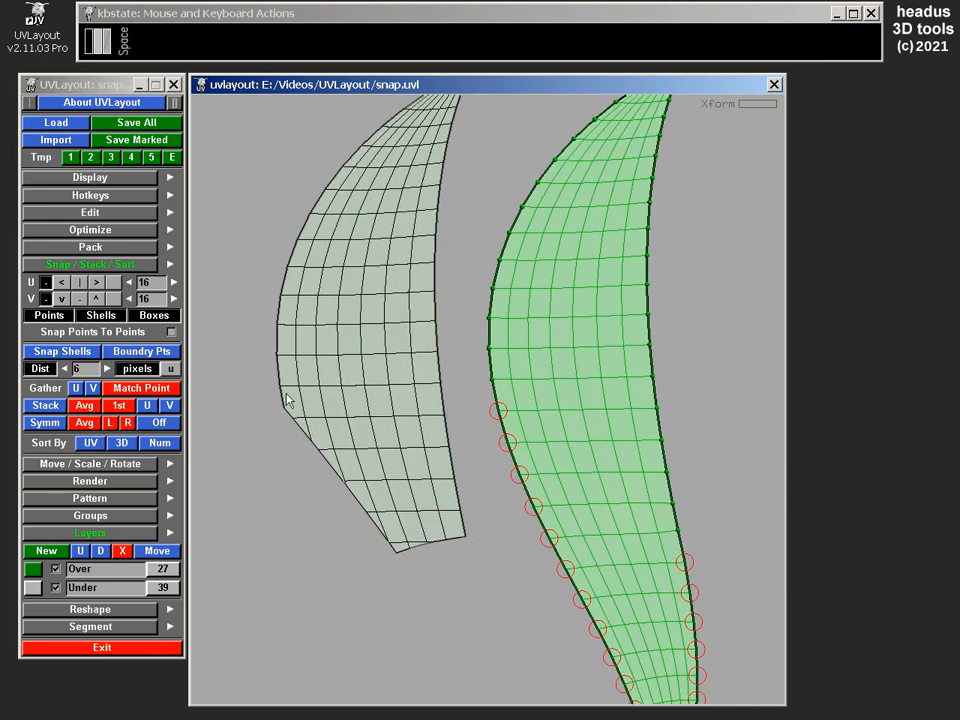
middle_drag(452, 409, 440, 487)
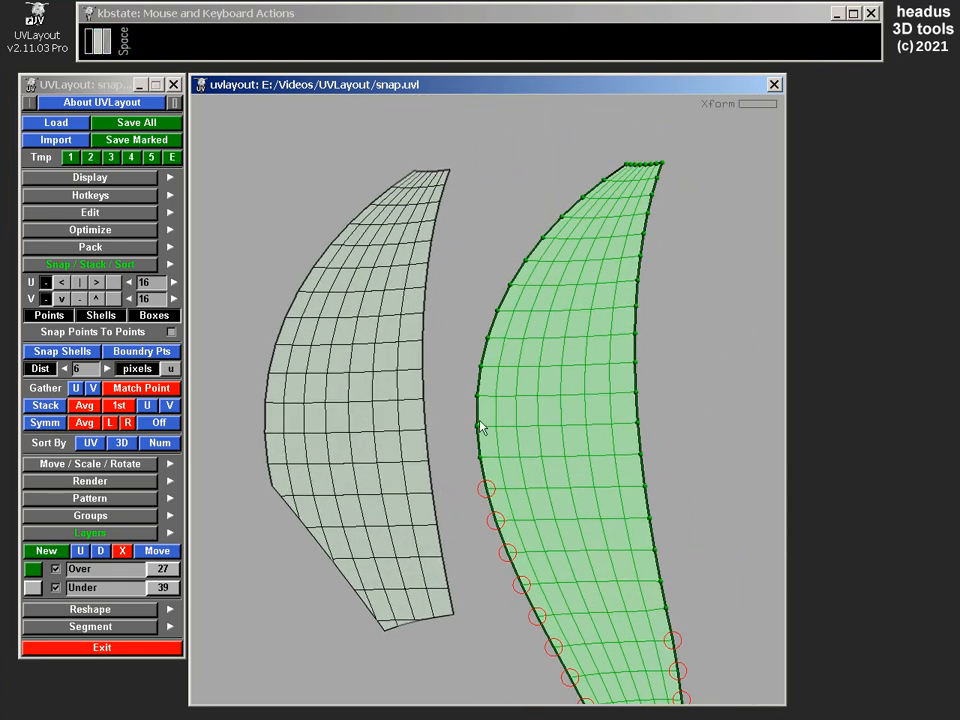
right_drag(443, 389, 432, 318)
middle_drag(505, 476, 496, 375)
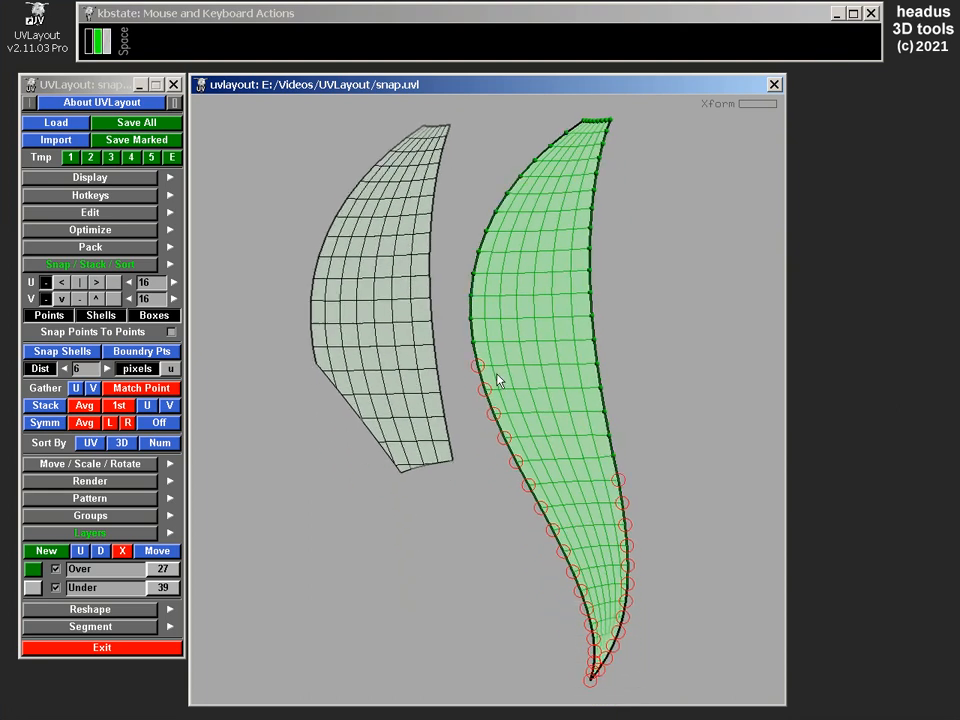
right_drag(559, 436, 382, 303)
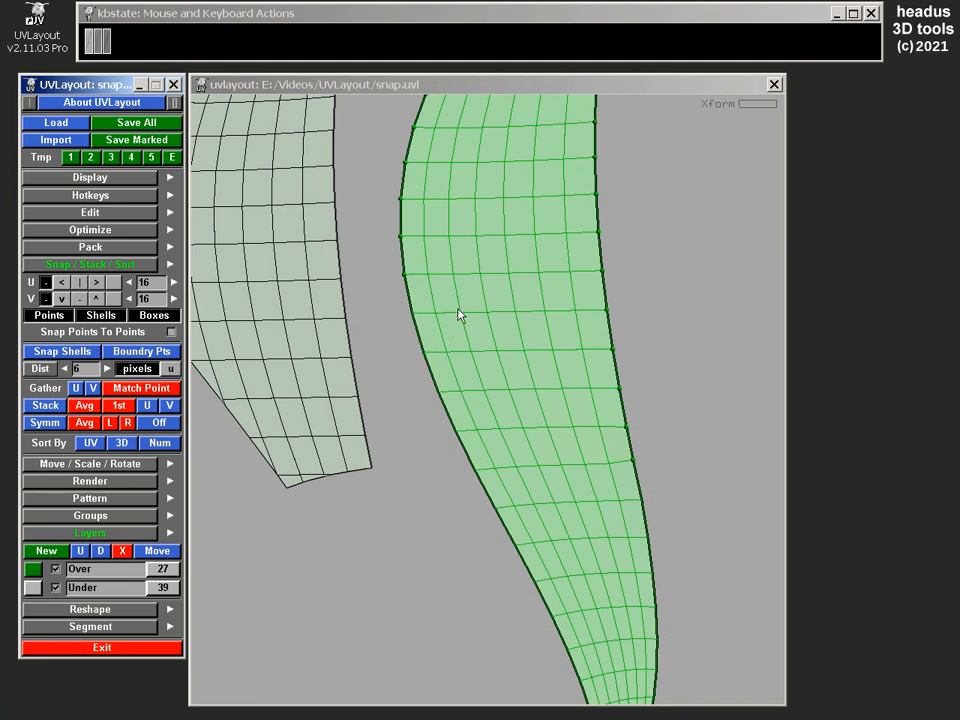
Close the Layers controls and move the larger shell out of view, leaving the smaller shell alone.
middle_drag(459, 315, 549, 452)
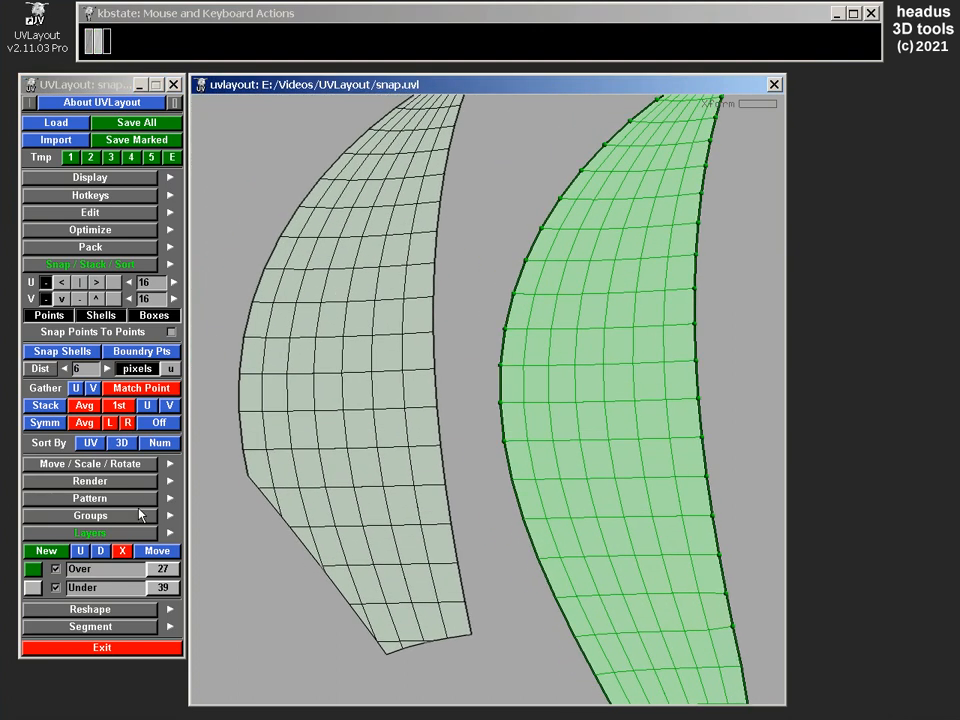
click(113, 535)
scroll(535, 358, down, 2)
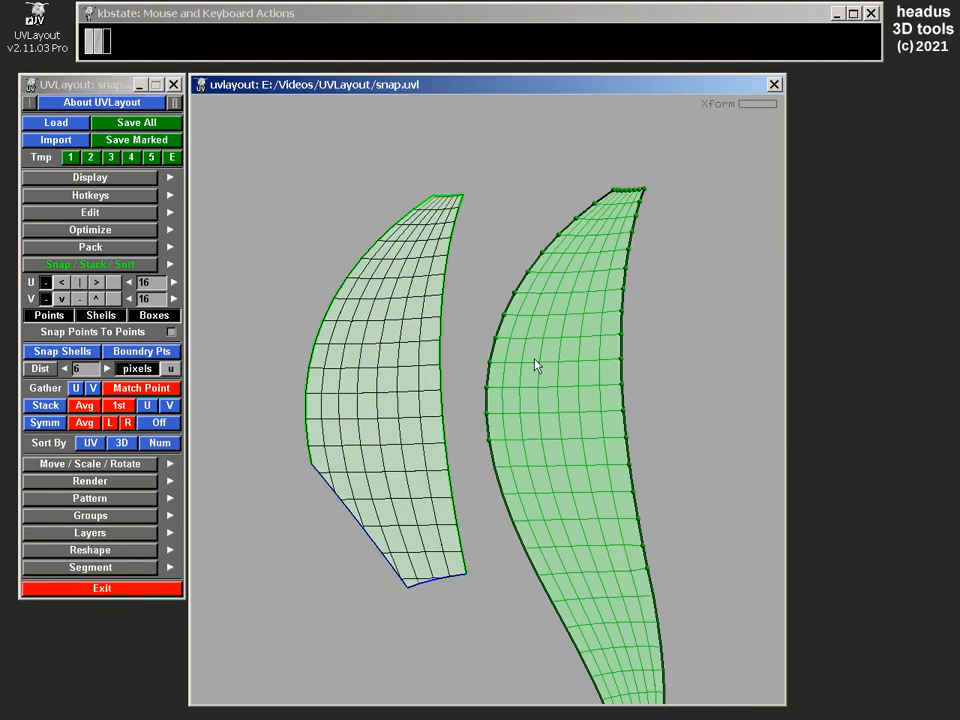
middle_drag(546, 413, 839, 389)
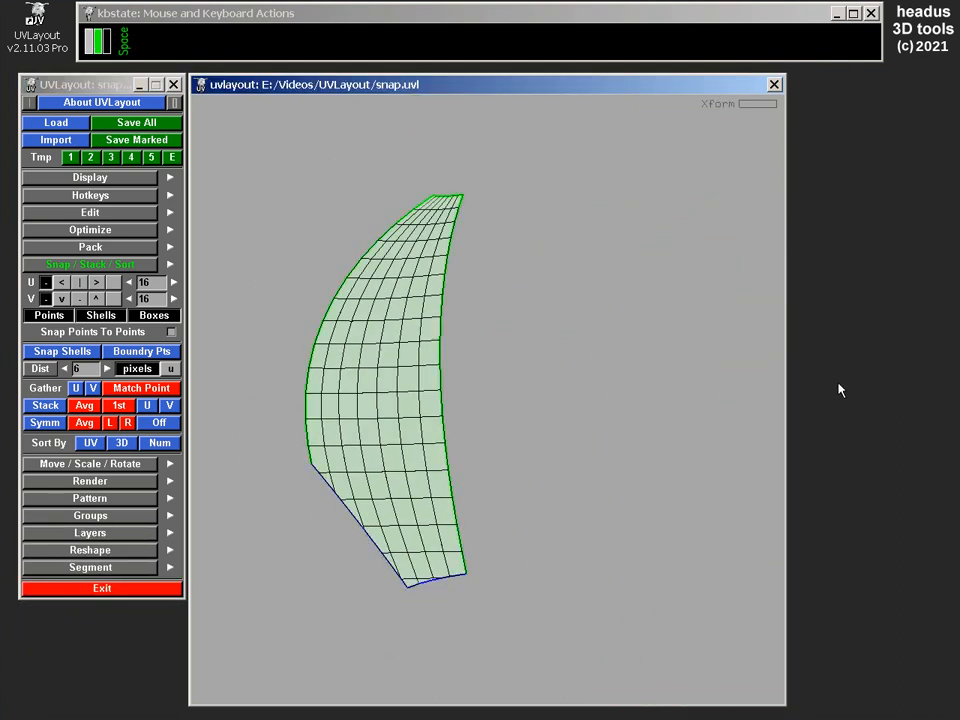
scroll(441, 370, up, 4)
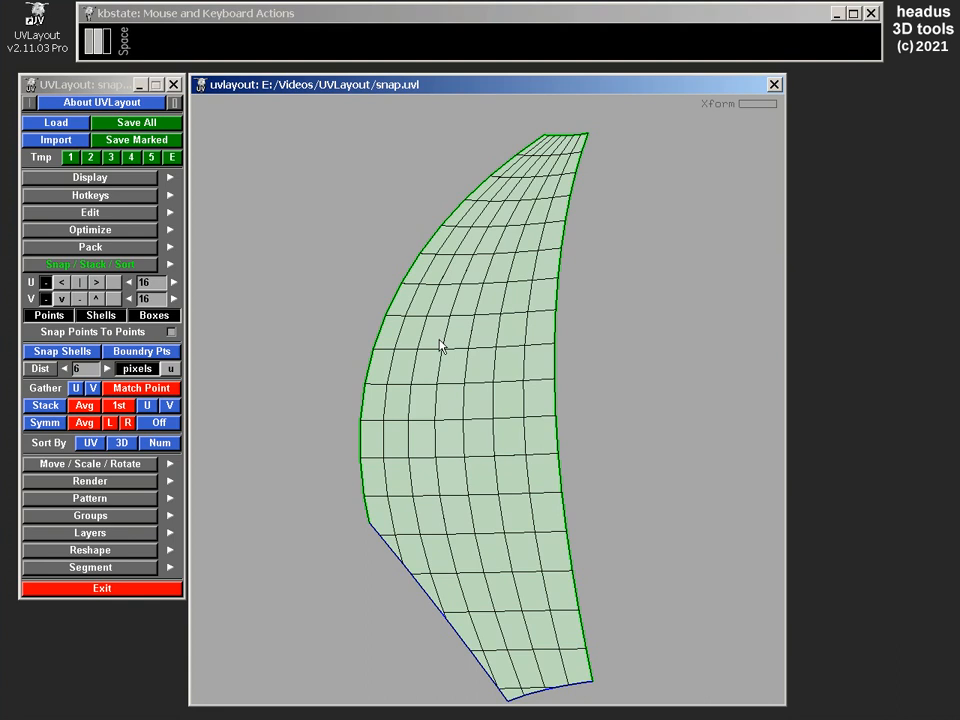
scroll(430, 362, down, 1)
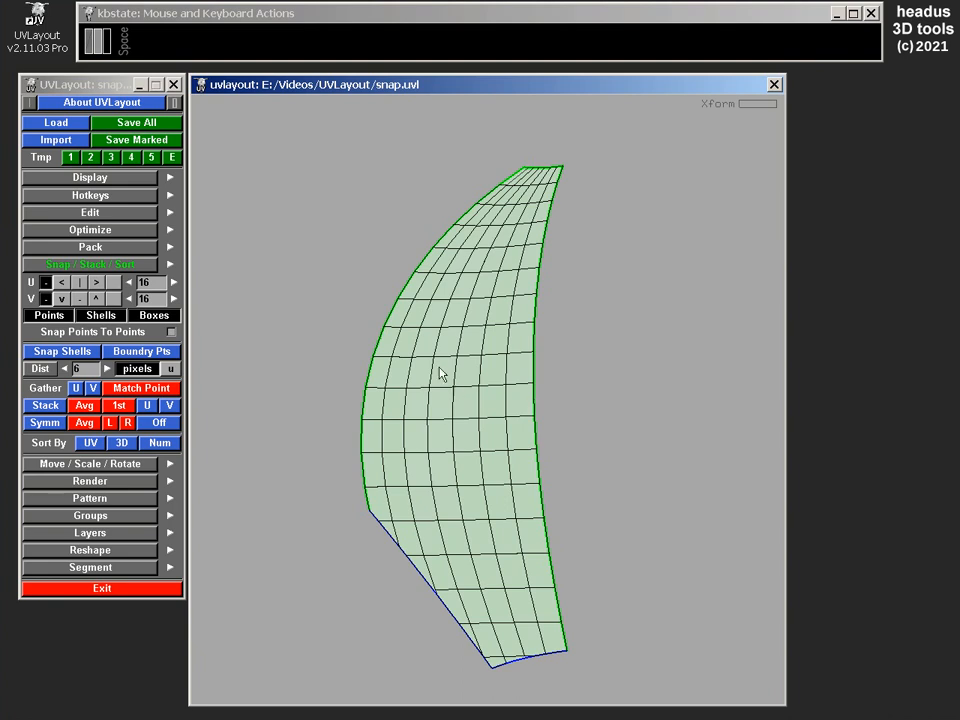
Try tagging edges on the smaller shell's curved outer border for welding and untag them.
key(w)
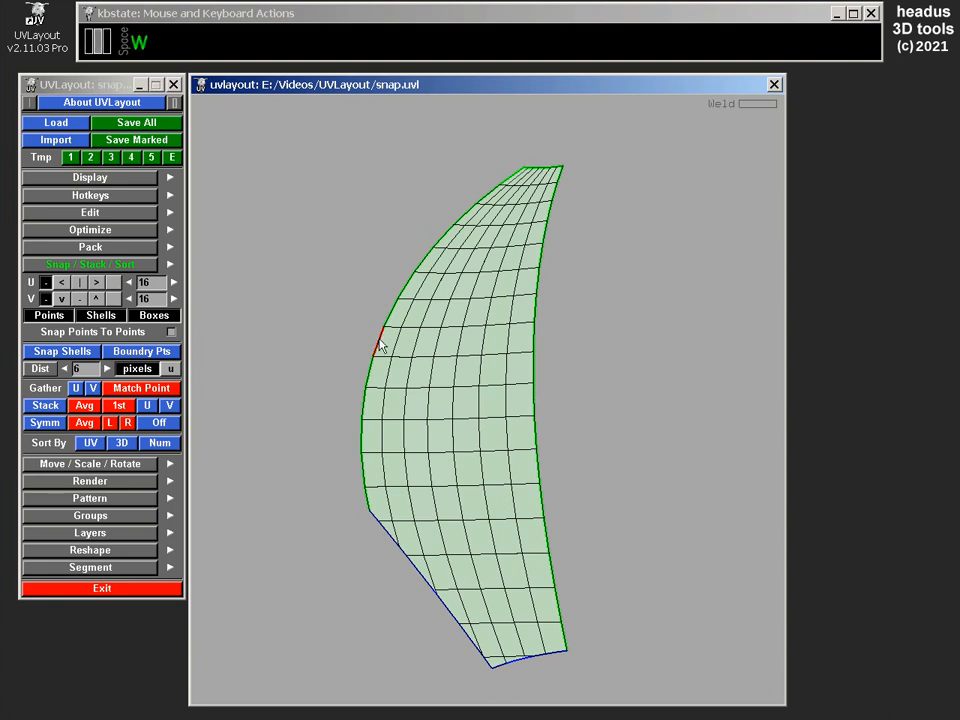
key(w)
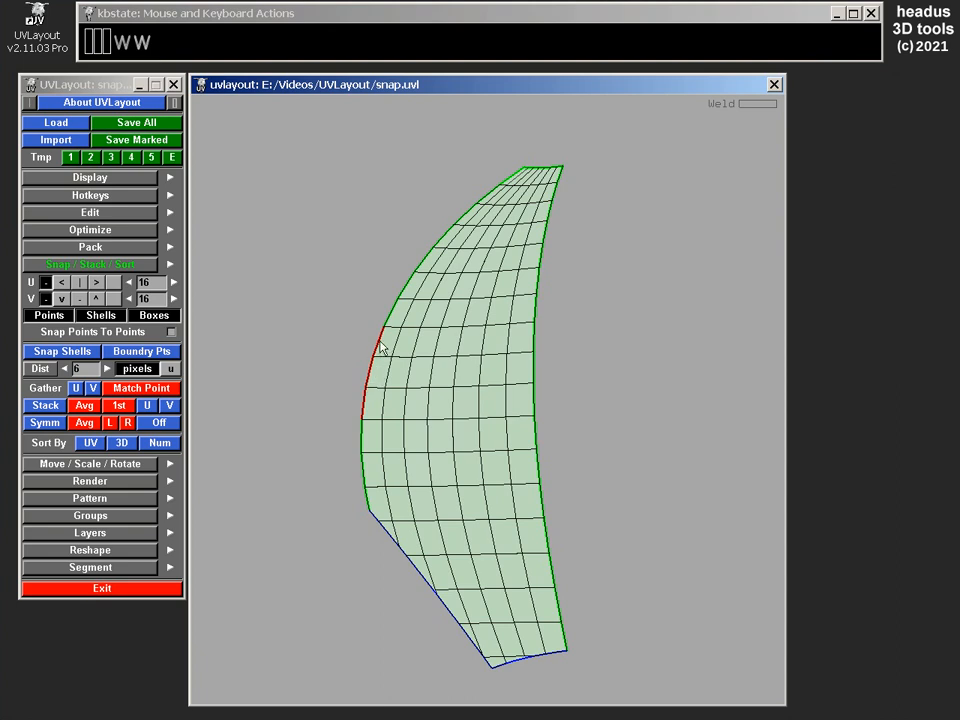
key(BackSpace)
key(BackSpace)
key(BackSpace)
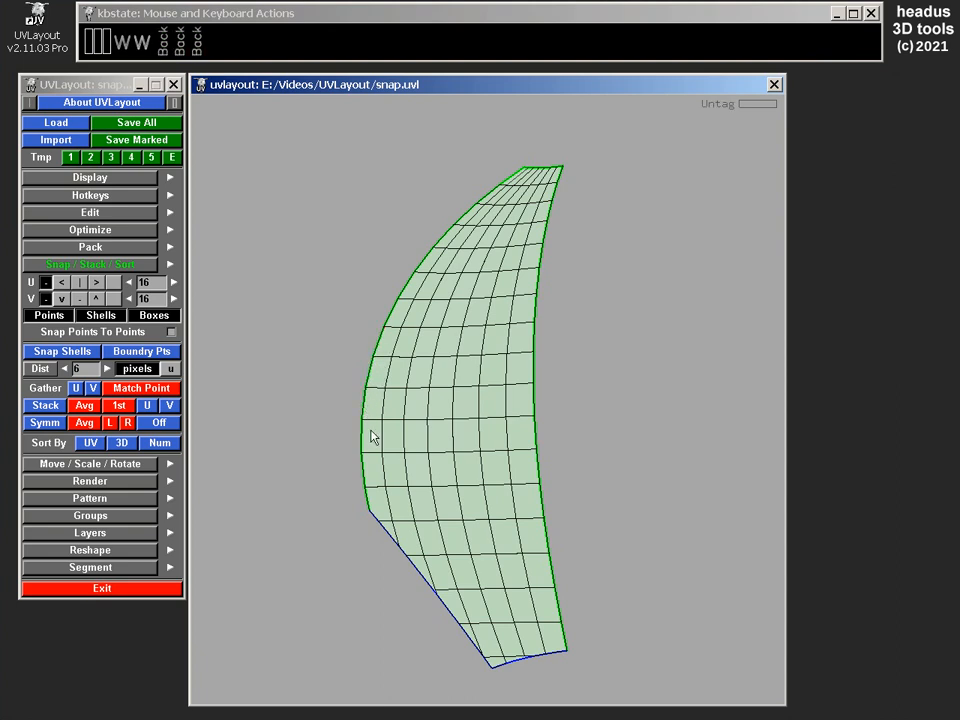
Tag one edge near each end of the smaller shell's outer curve for welding and extend the tag along the path between them.
key(w)
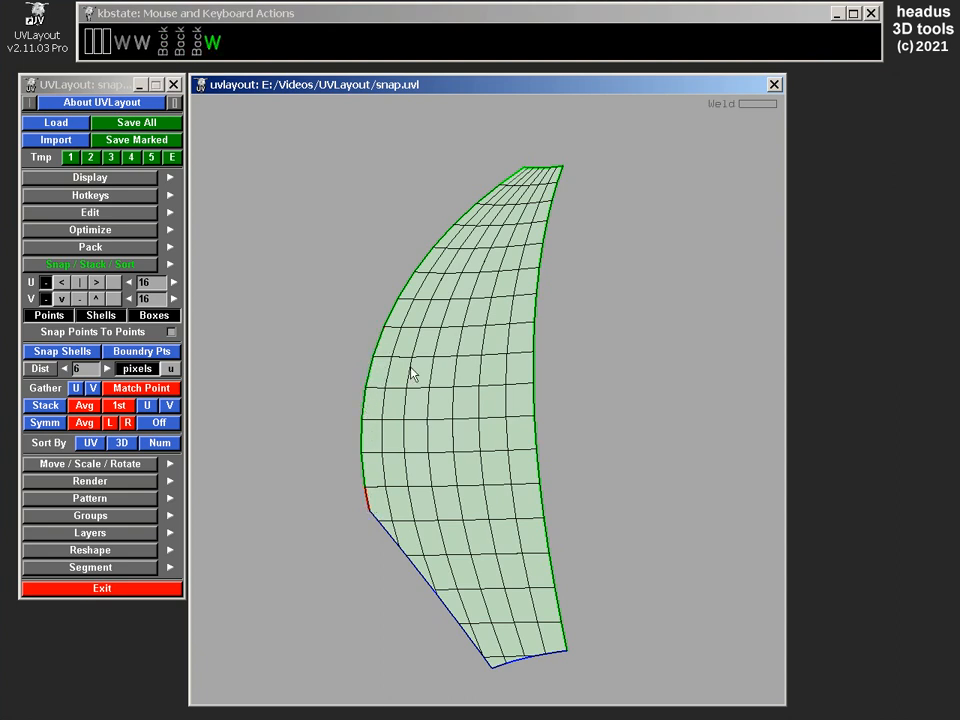
key(w)
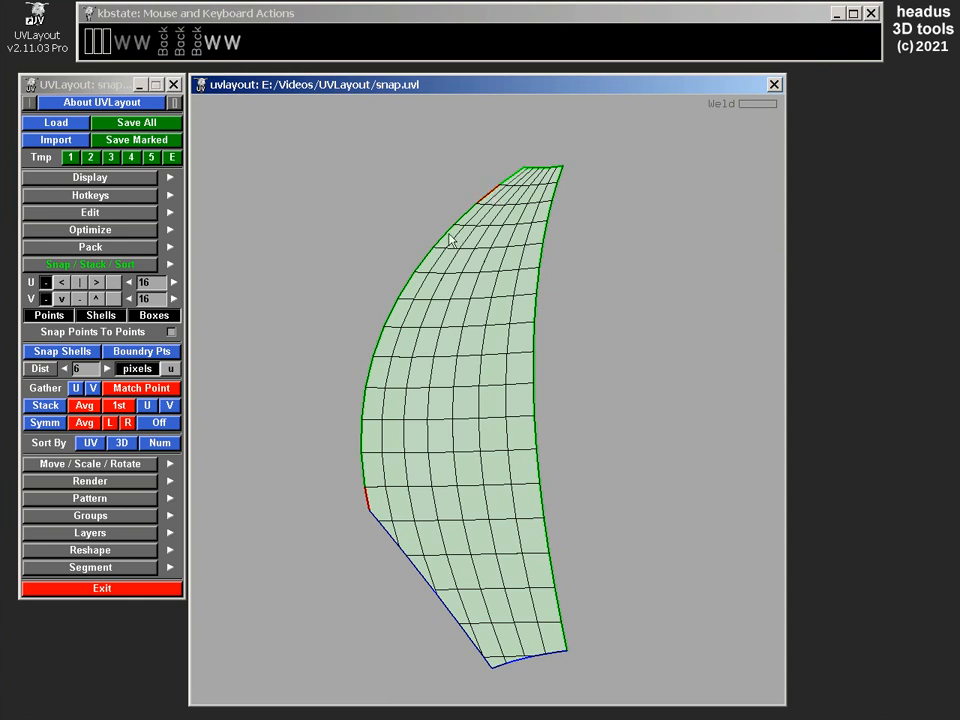
key(shift+w)
key(w)
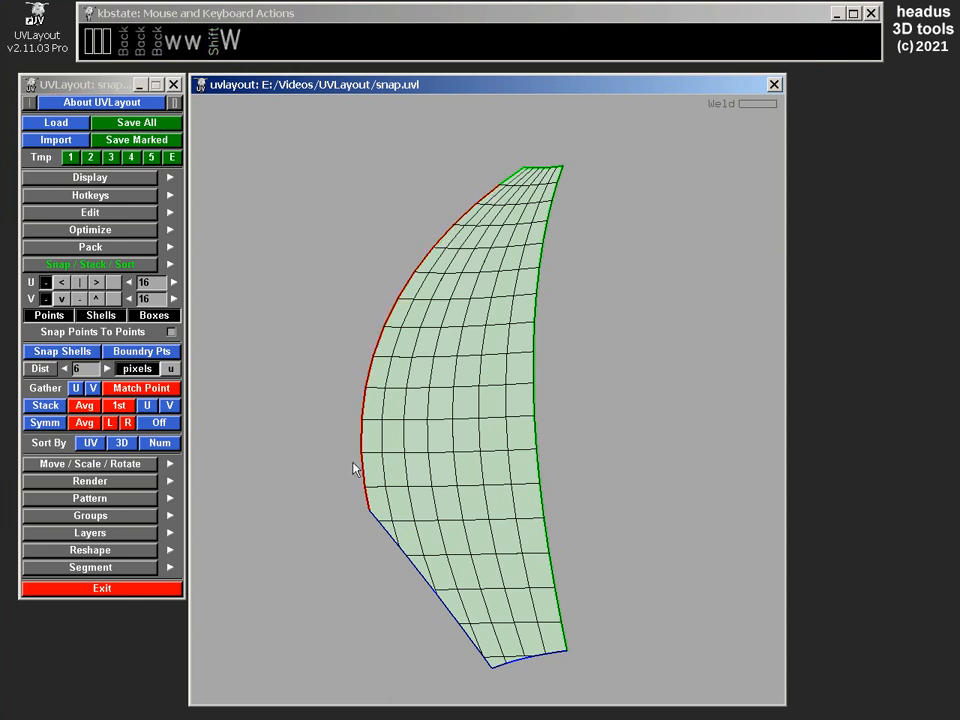
Undo the weld tags along the smaller shell's outer curve.
key(ctrl+z)
key(ctrl+z)
key(ctrl+z)
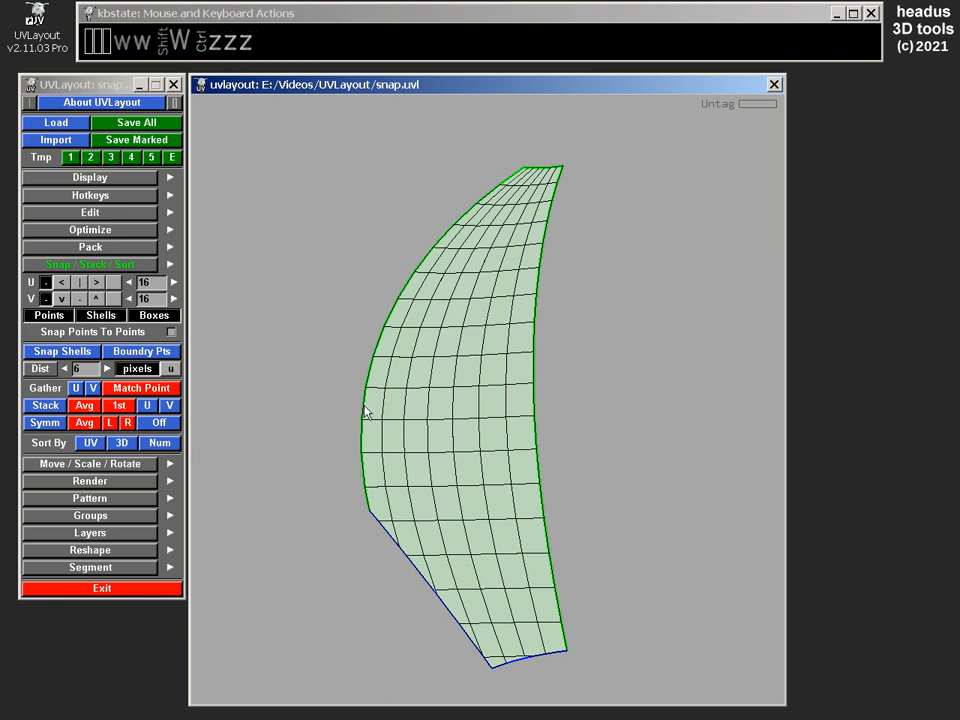
Tag the middle shell's whole curved outer border for welding, and magnet-match the neighbouring shell to that border.
key(shift)
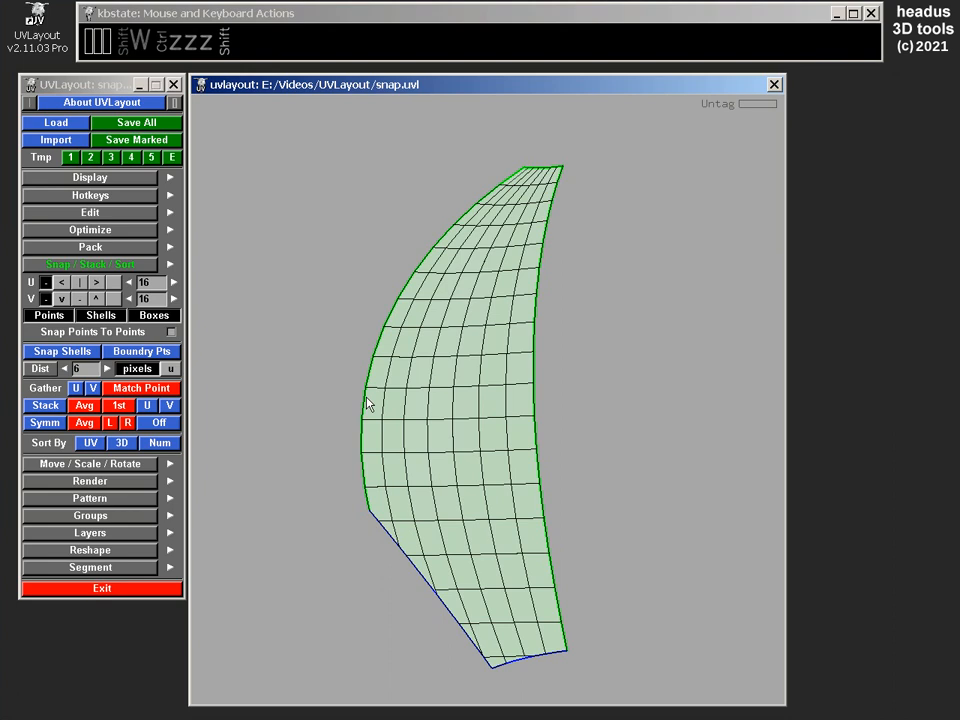
key(shift+w)
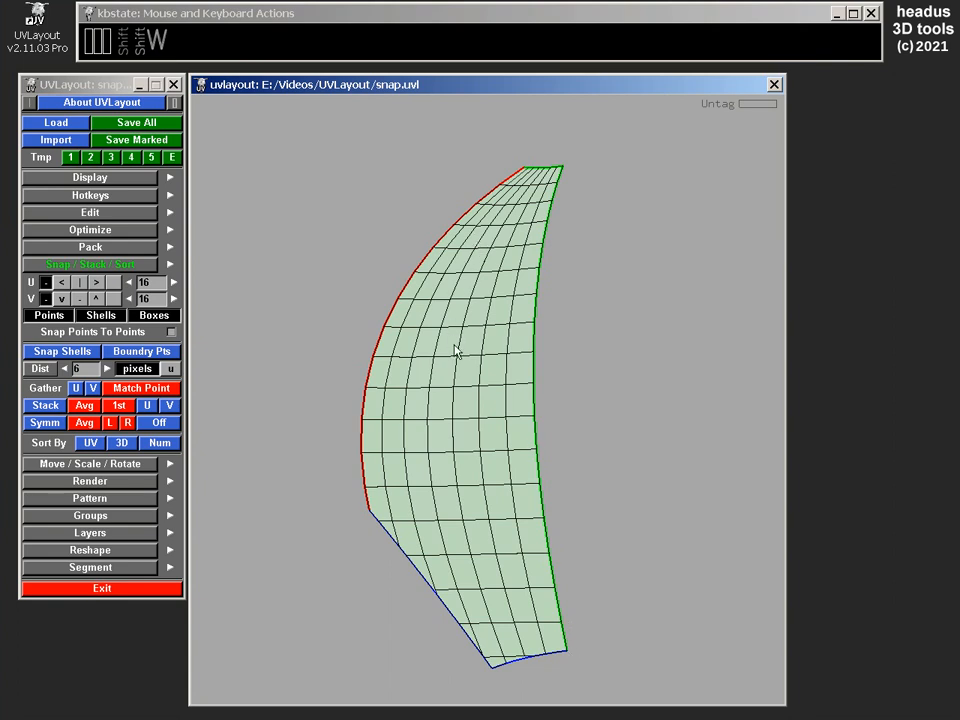
right_drag(453, 343, 453, 311)
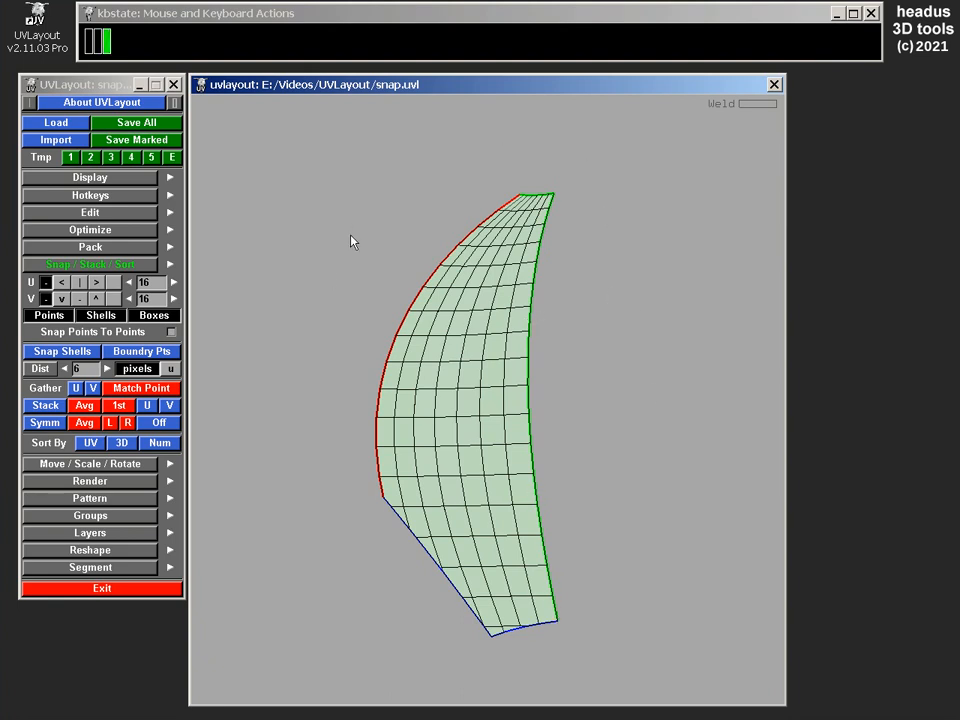
scroll(351, 240, up, 2)
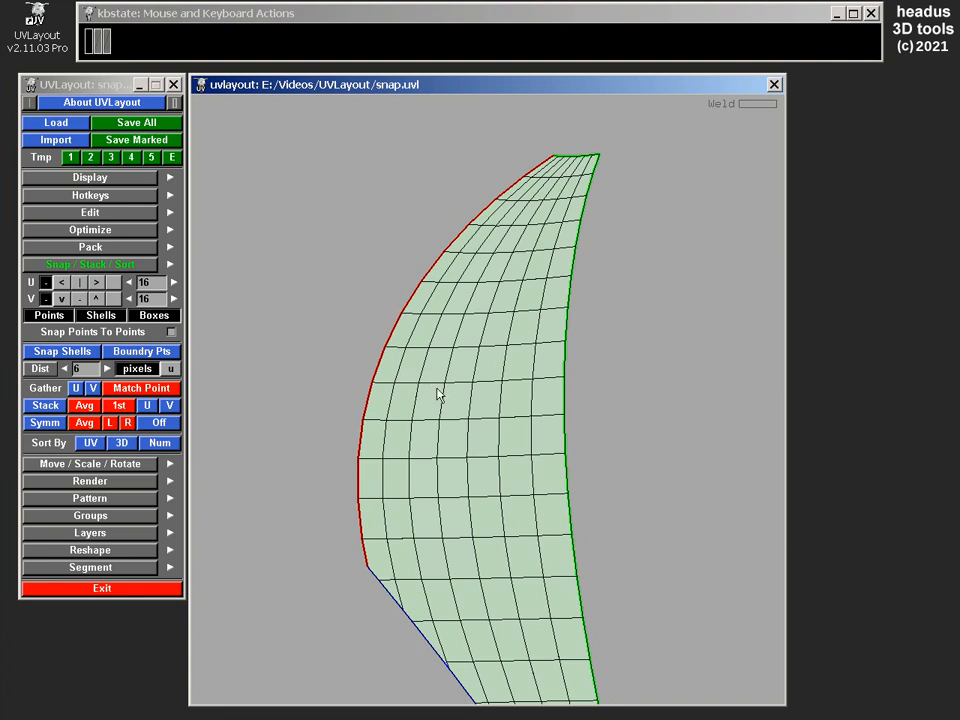
key(m)
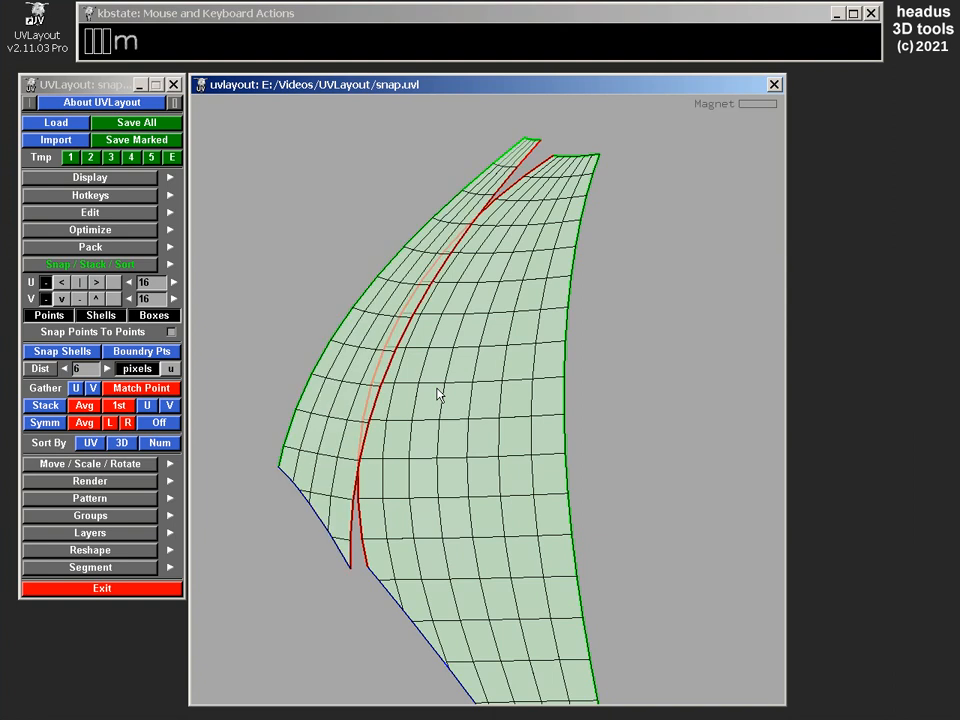
drag(396, 336, 368, 317)
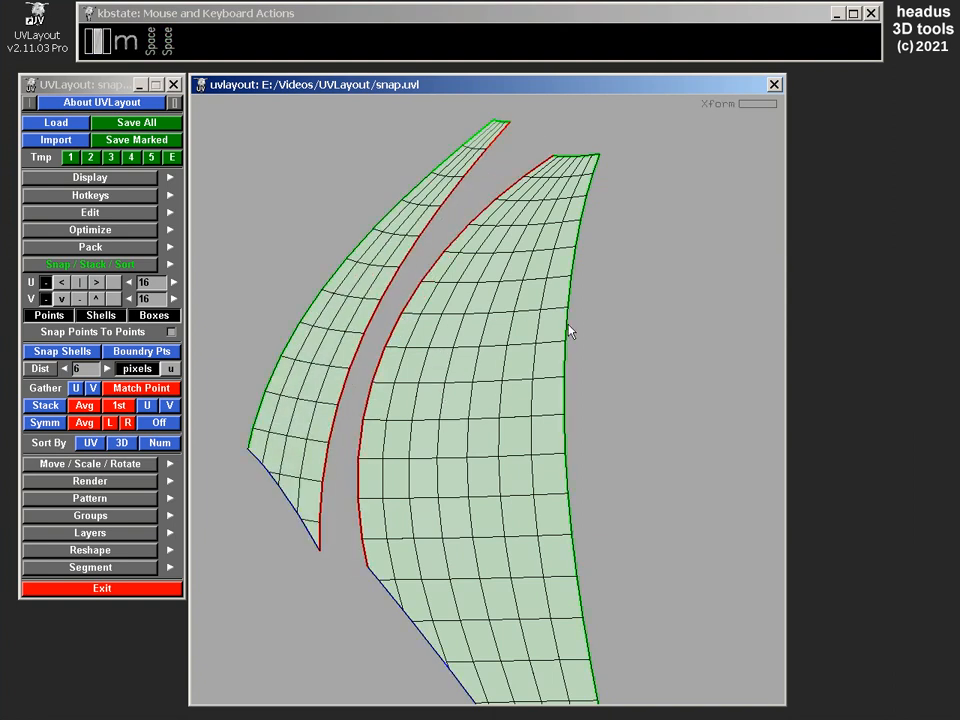
Tag and magnet-match a second neighbour along the middle shell's opposite long border, and move both neighbours slightly away from it.
key(shift+w)
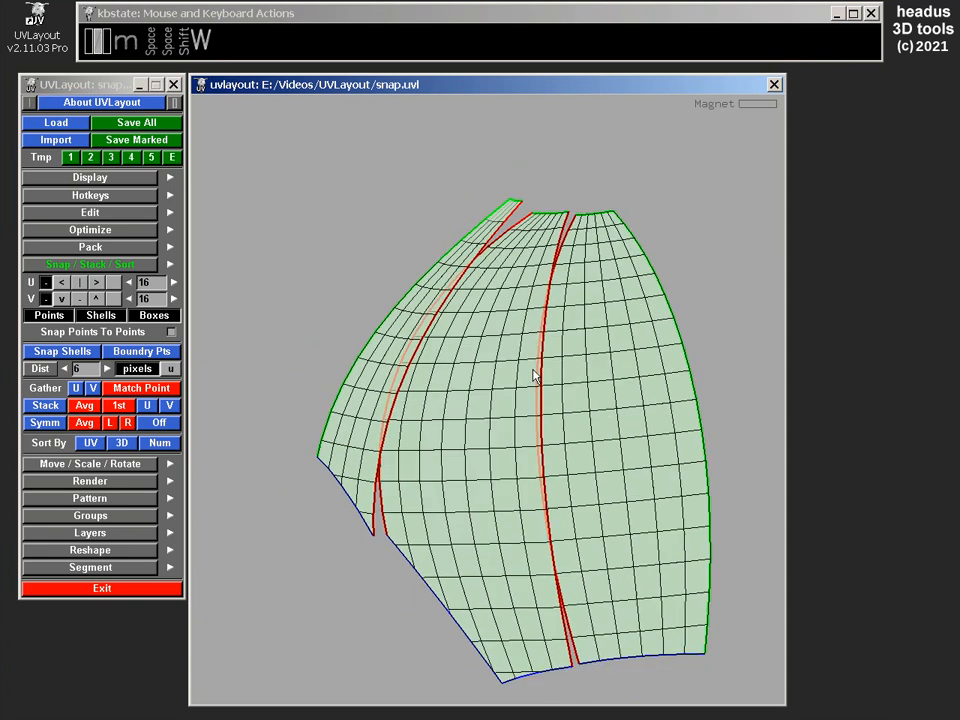
scroll(557, 390, up, 3)
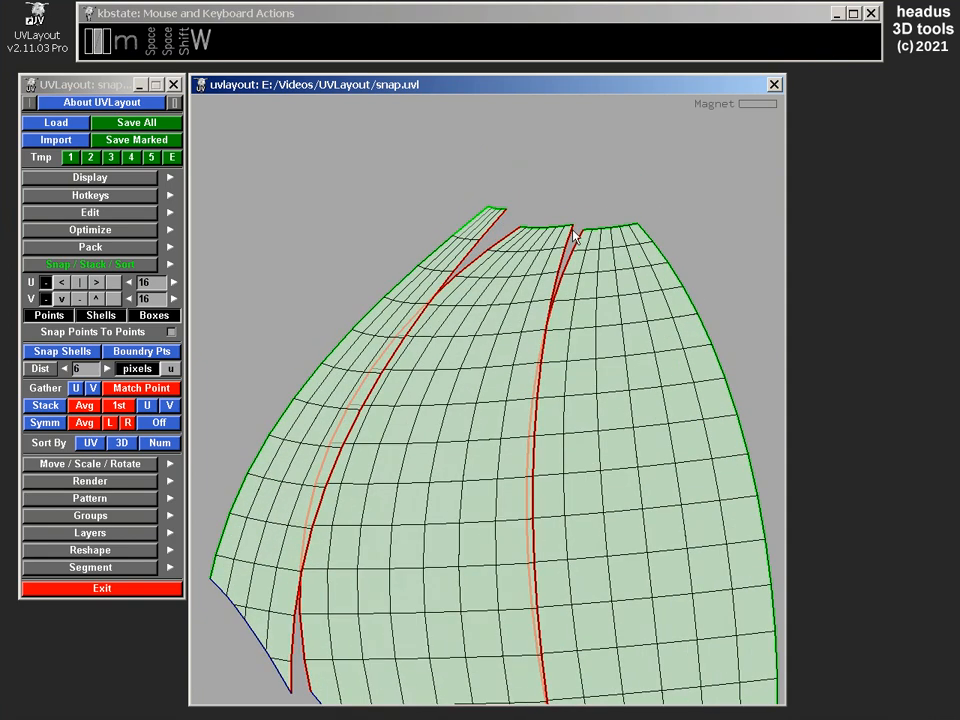
scroll(570, 237, down, 2)
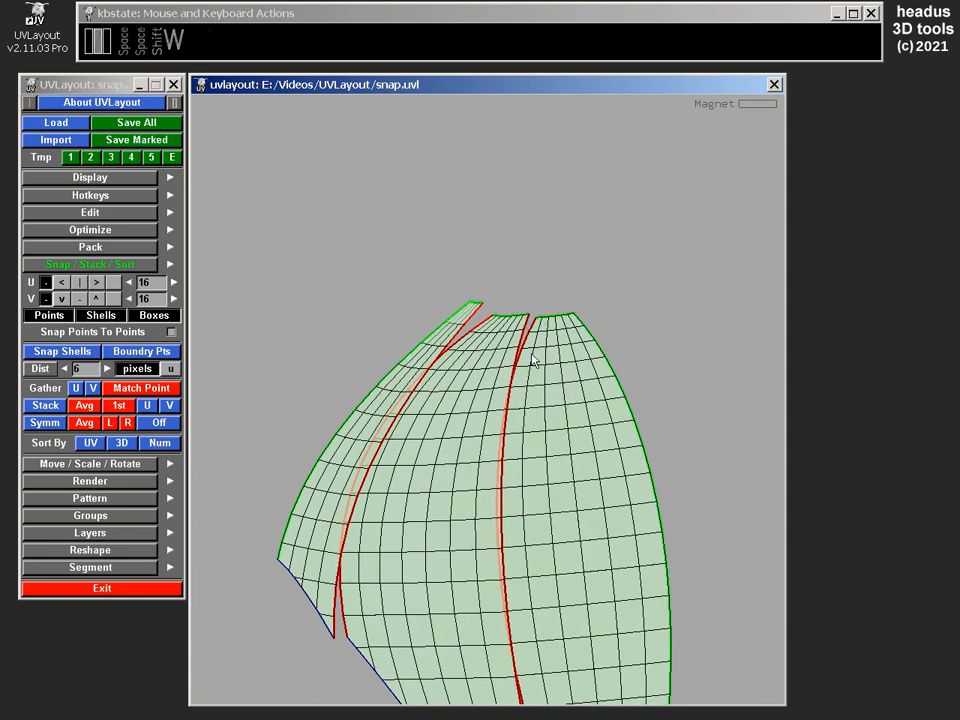
middle_drag(531, 358, 519, 212)
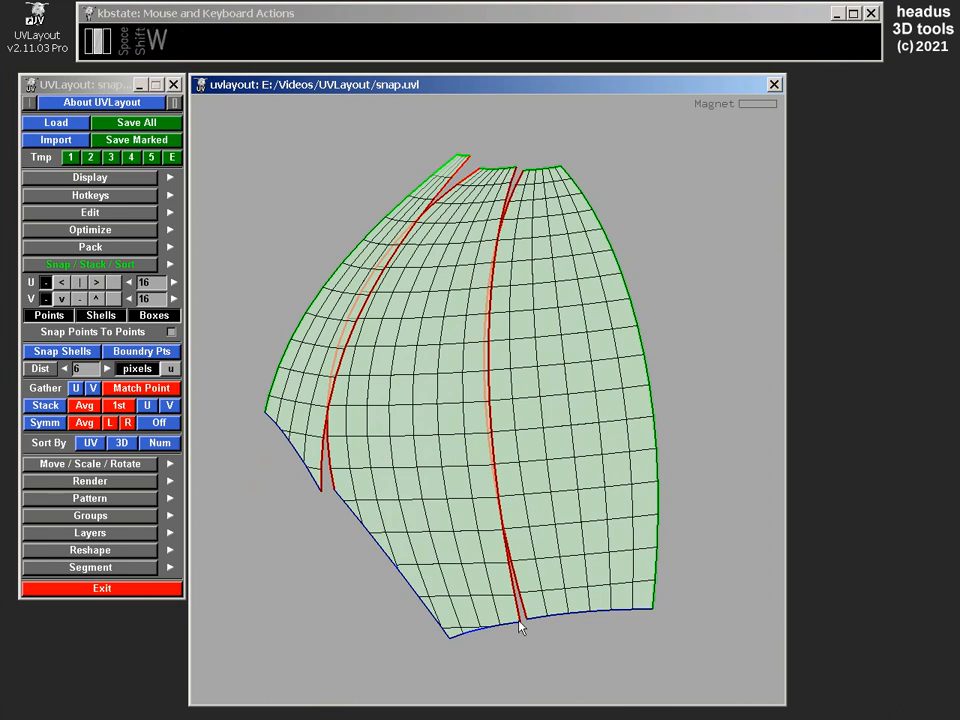
middle_drag(516, 363, 550, 366)
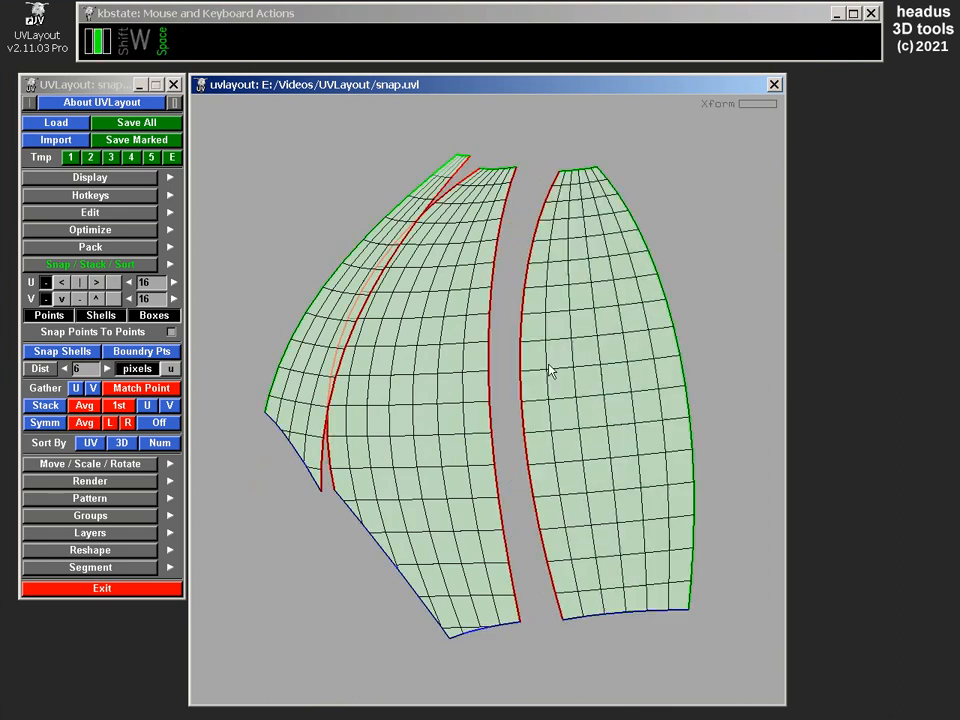
middle_drag(340, 311, 315, 302)
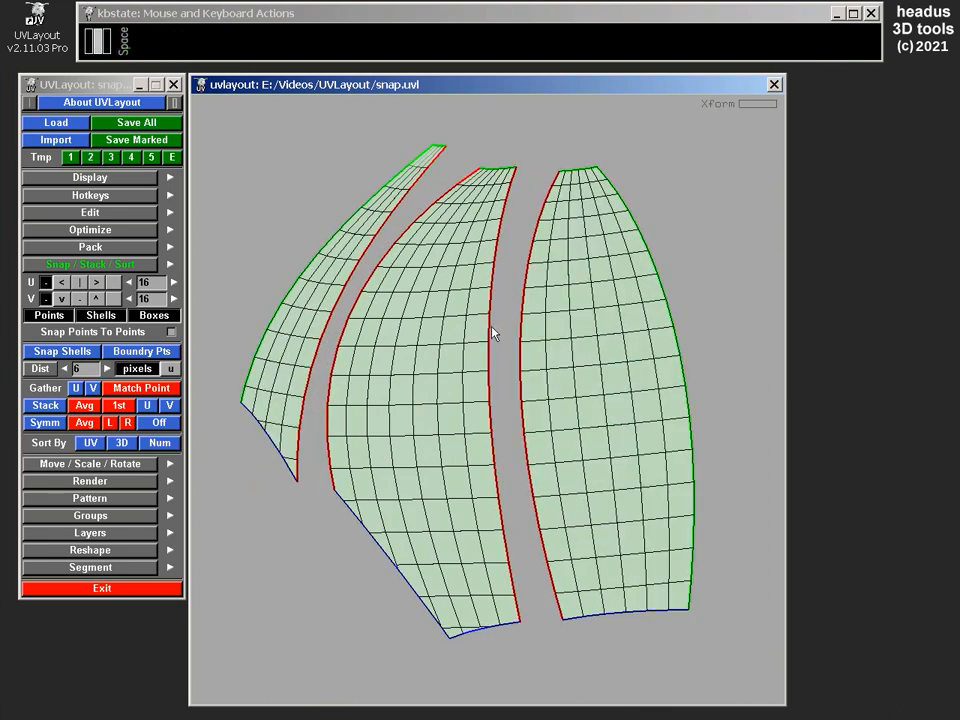
Undo the neighbours' moves, the magnet matches and the weld tags on the middle shell's borders.
key(z)
key(z)
key(z)
key(z)
key(z)
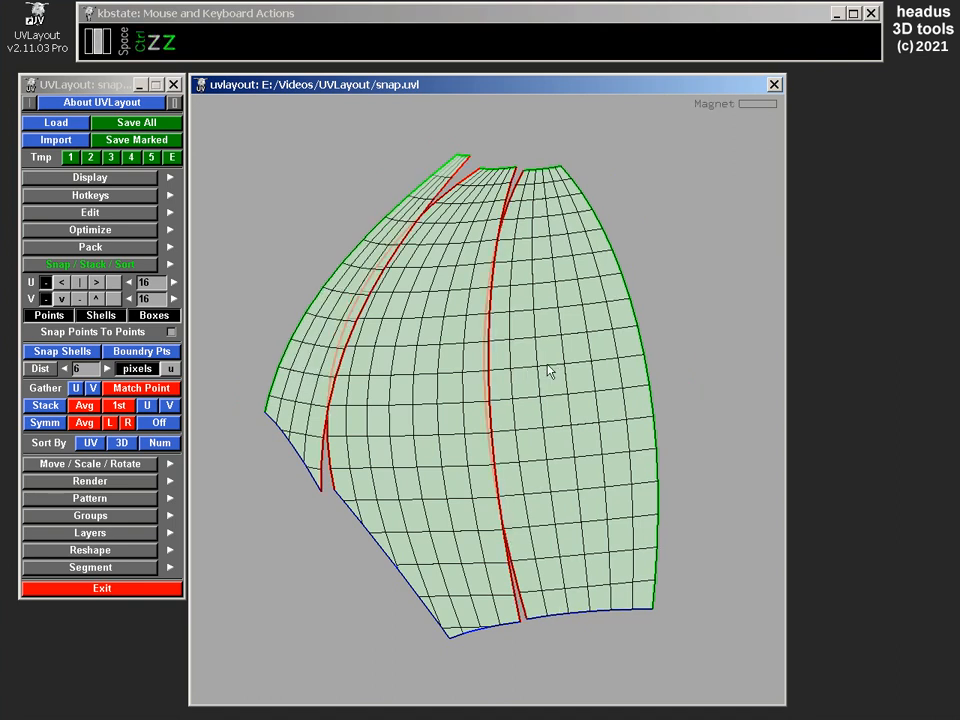
key(z)
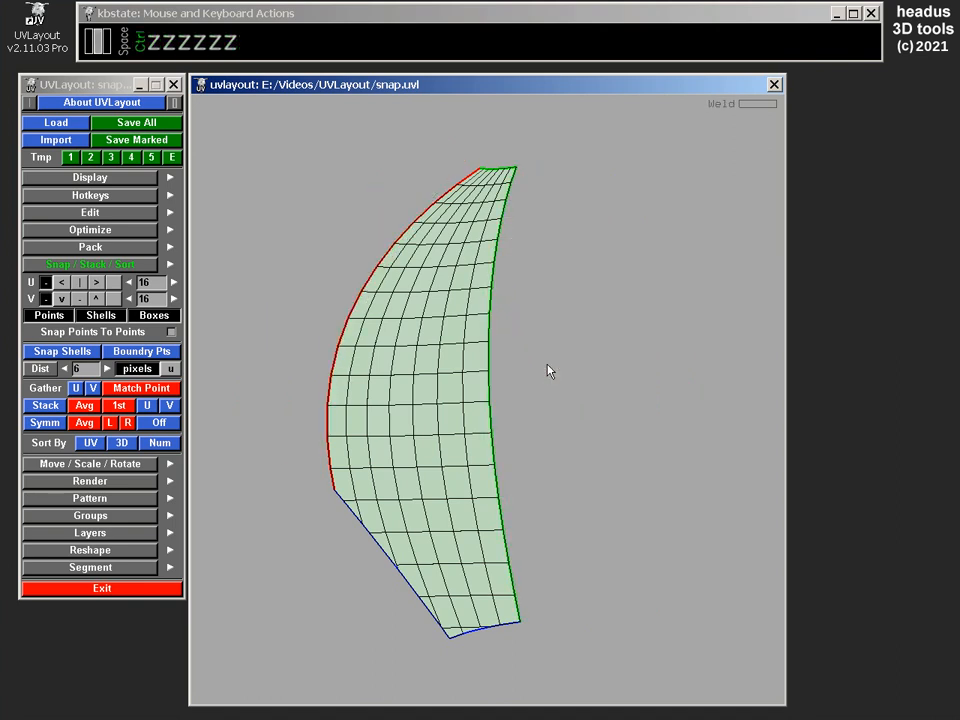
key(z)
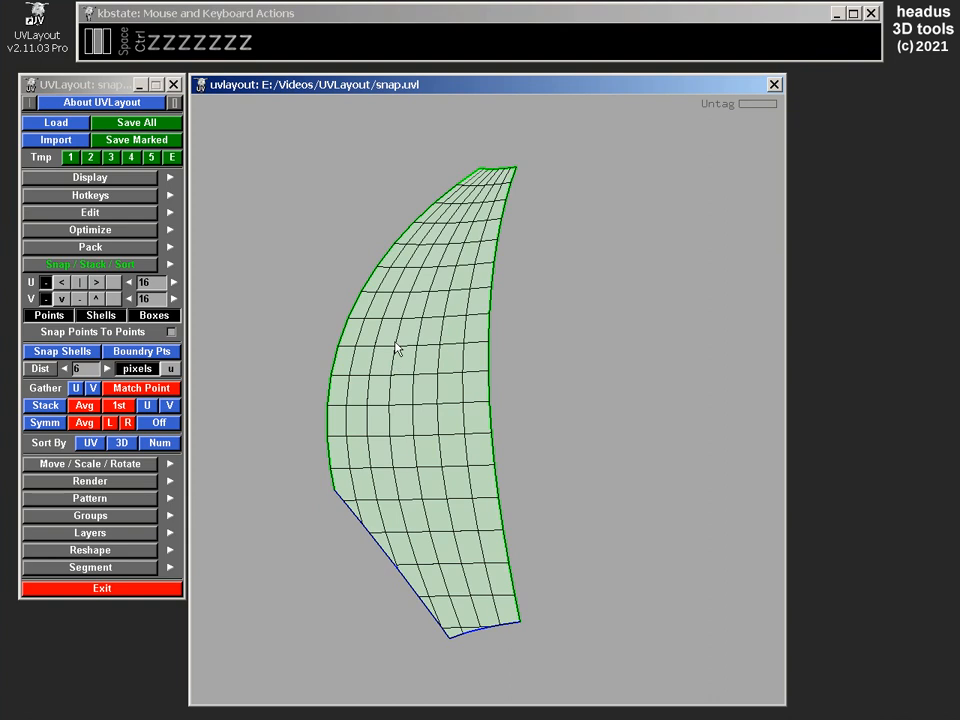
Tag the entire curved outer border of the remaining shell for welding in one operation.
right_drag(395, 344, 411, 363)
middle_drag(411, 363, 429, 364)
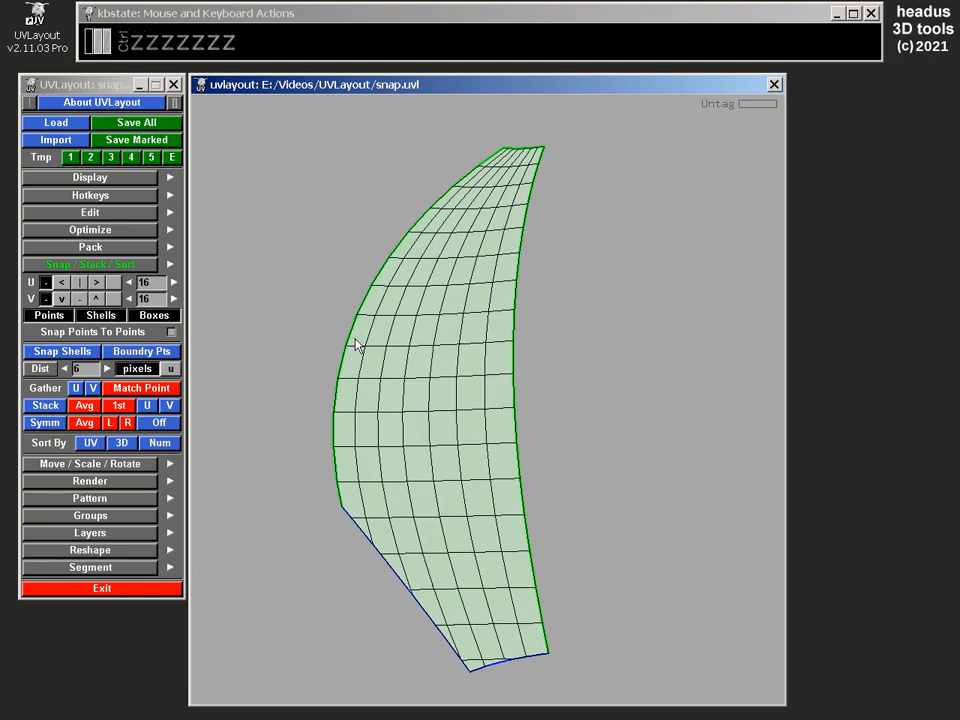
right_drag(357, 345, 381, 339)
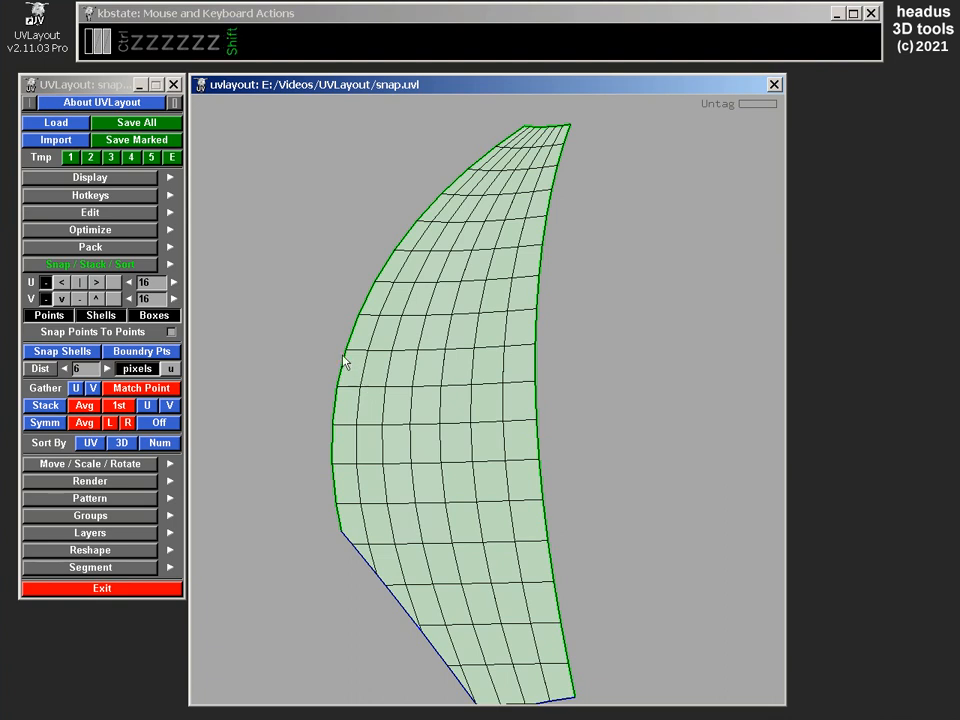
key(shift+w)
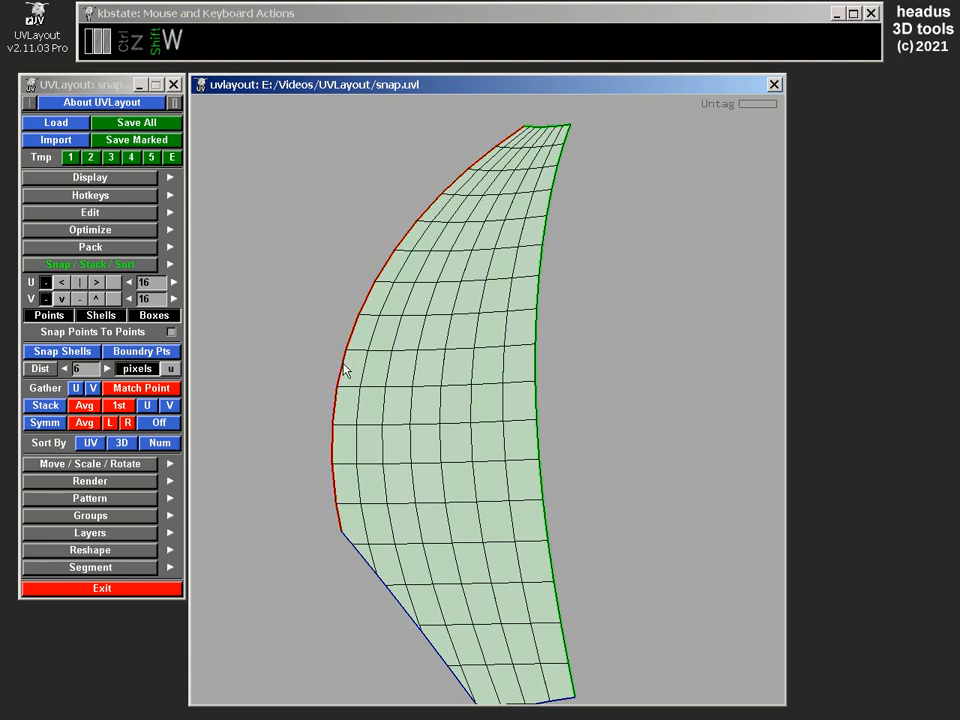
Magnet-match the adjoining shell to the tagged outer border and move it slightly away.
key(m)
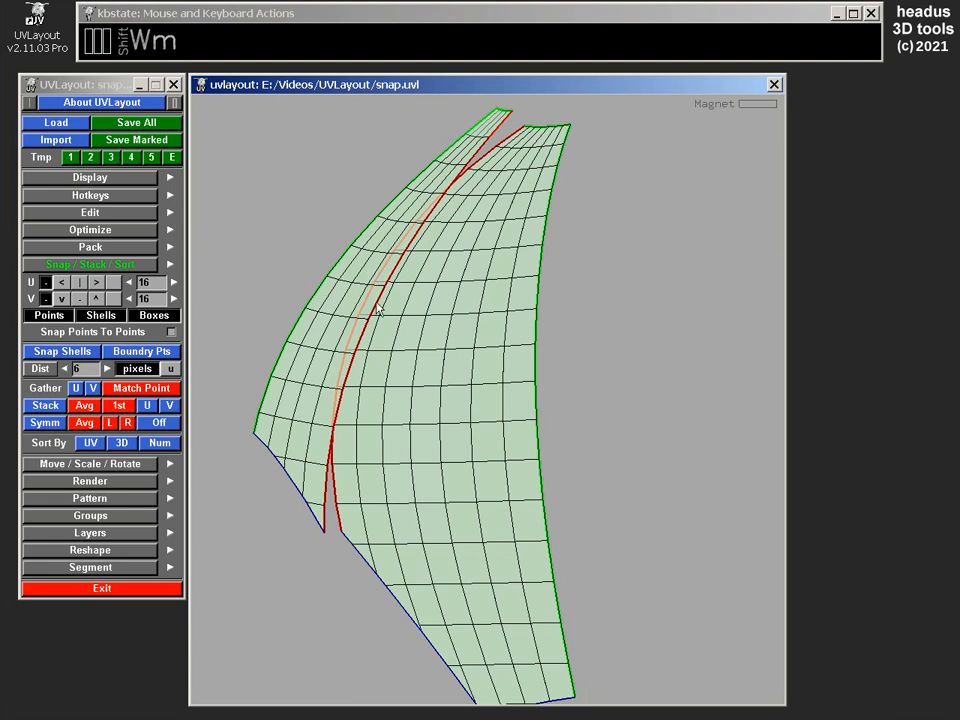
scroll(521, 365, down, 2)
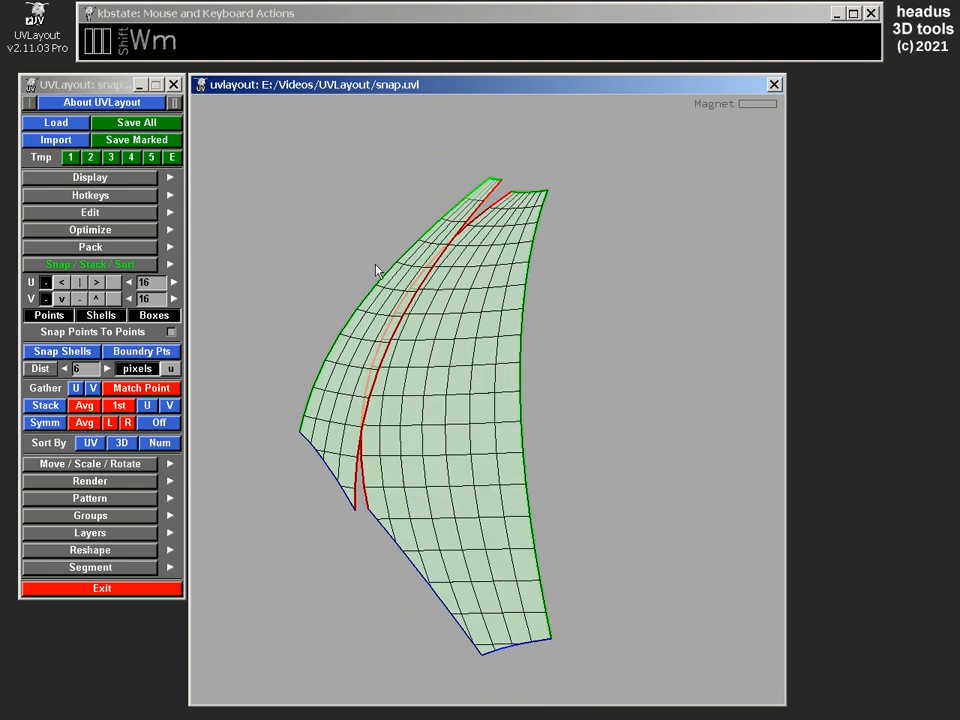
scroll(421, 316, up, 2)
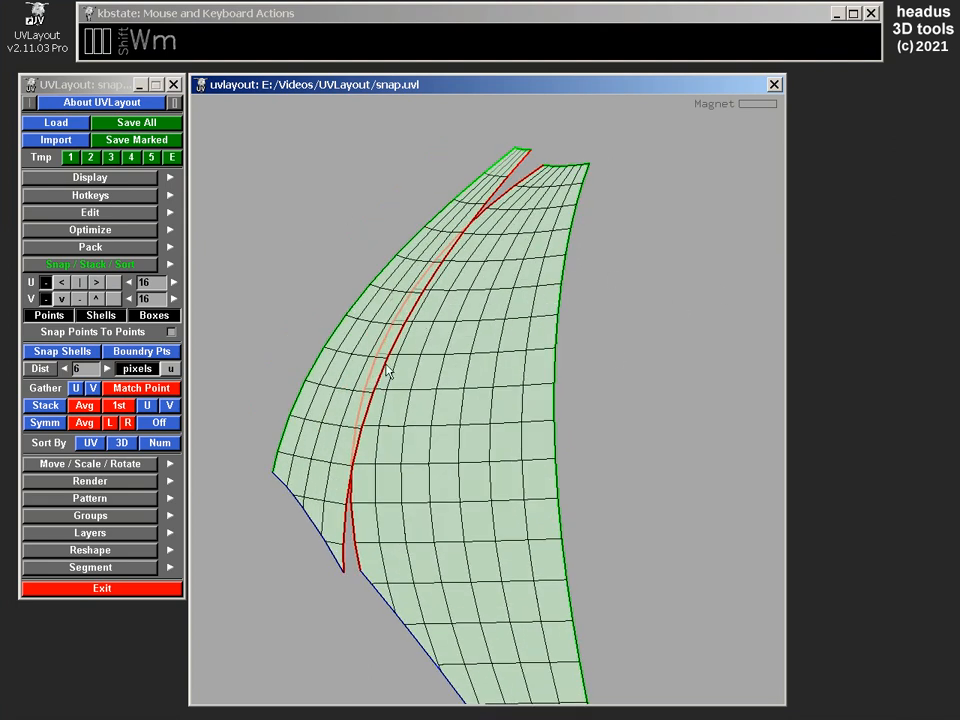
drag(385, 343, 365, 330)
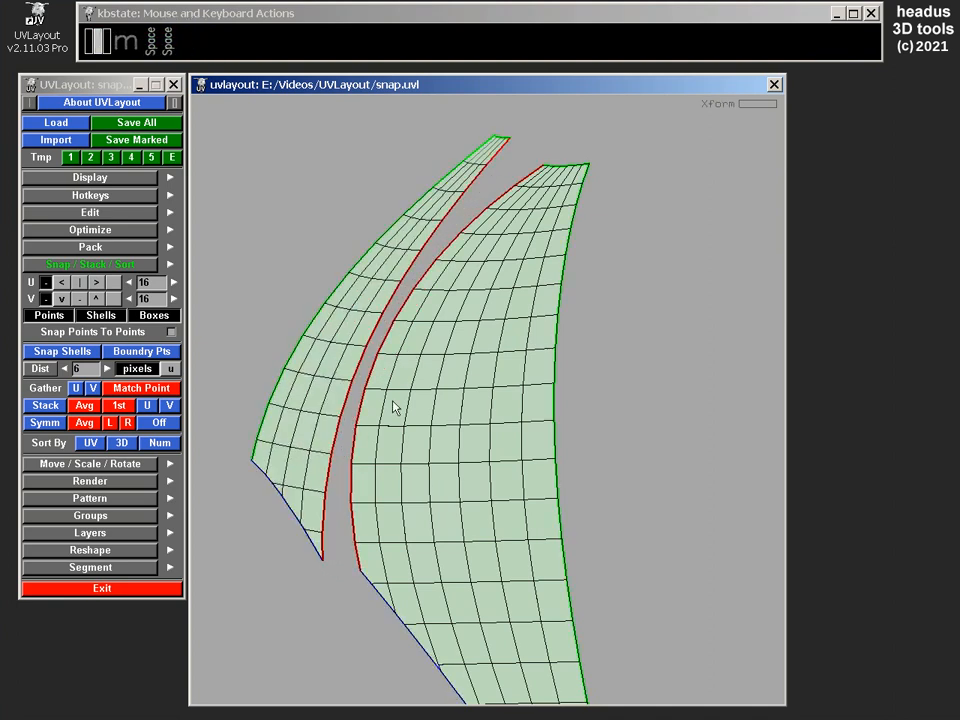
Close the Snap / Stack / Sort controls and set M / Shift-M to Orig in the Edit settings.
click(115, 265)
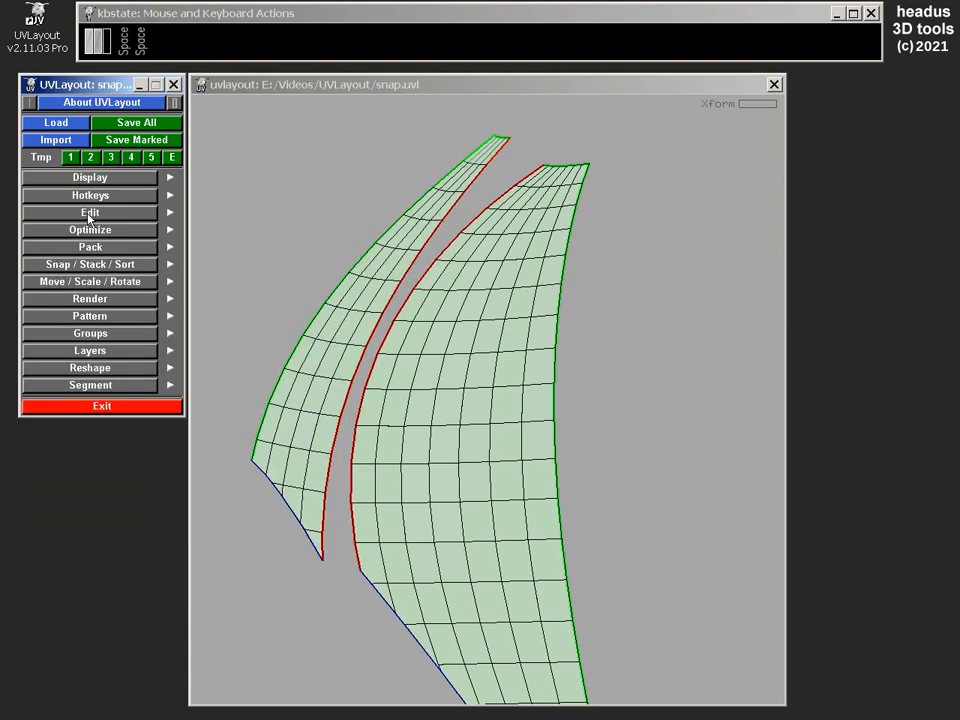
click(88, 212)
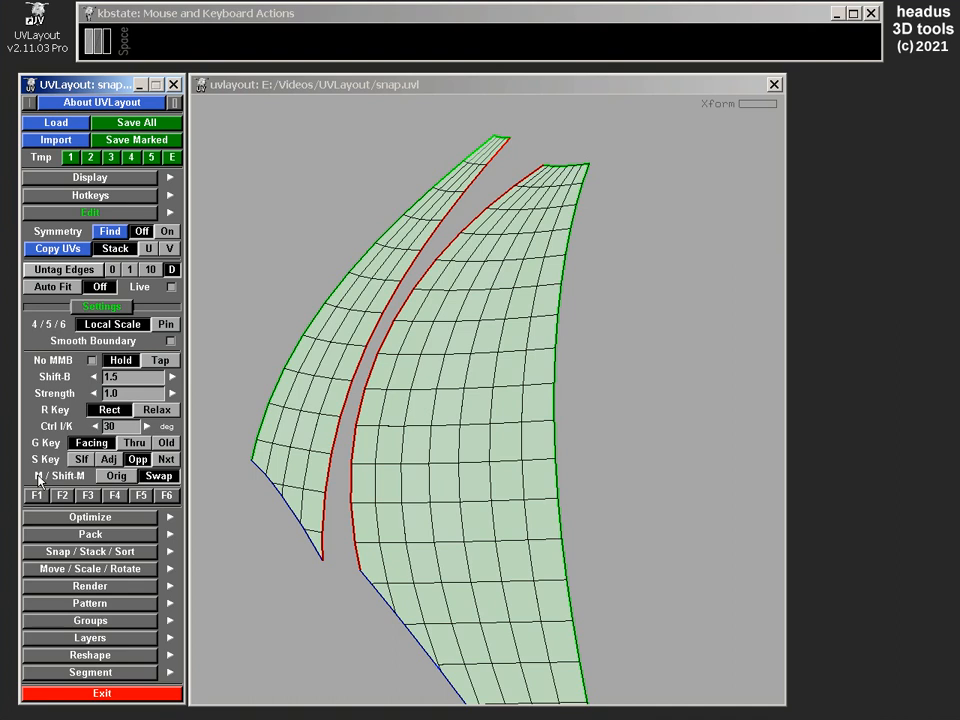
click(125, 480)
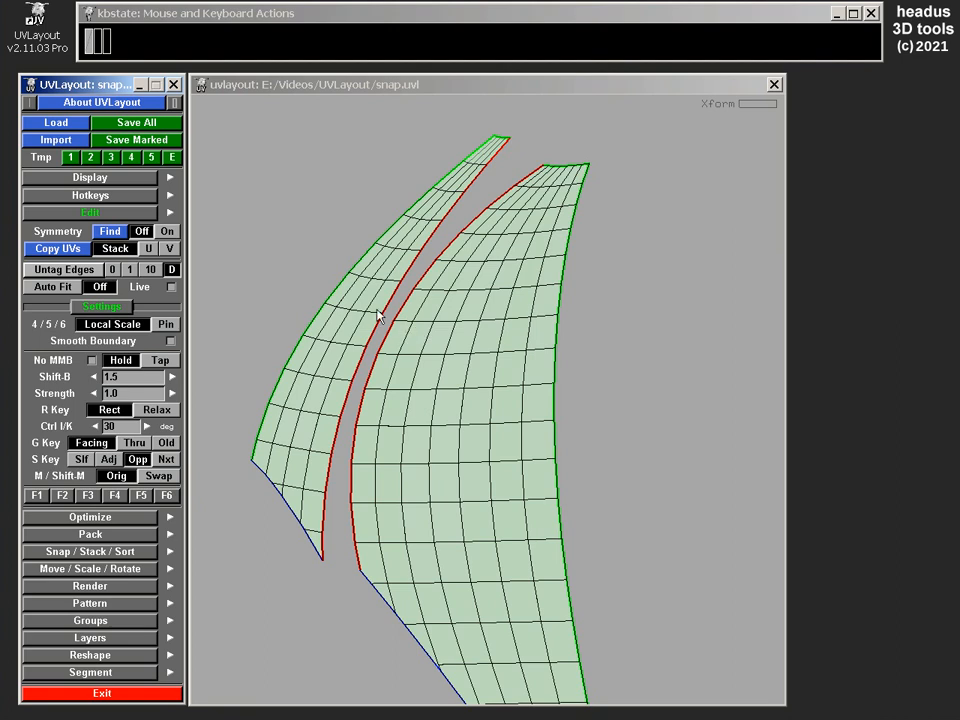
Undo the adjoining shell's move and match, and magnet-match the tagged shell to its neighbour using the Orig behaviour.
key(ctrl+z)
key(ctrl+z)
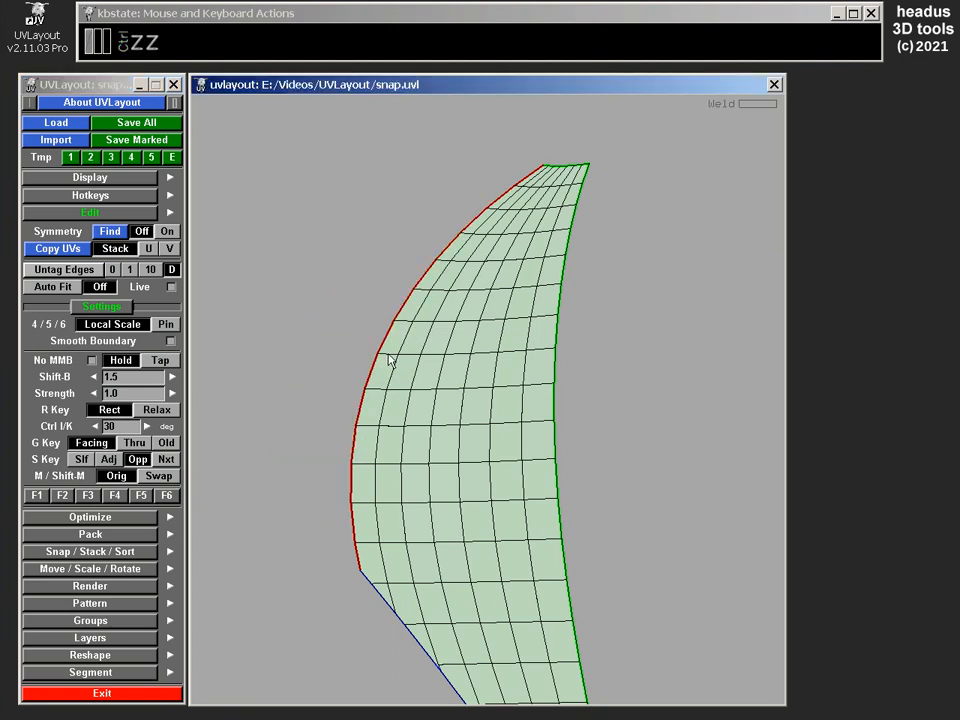
key(m)
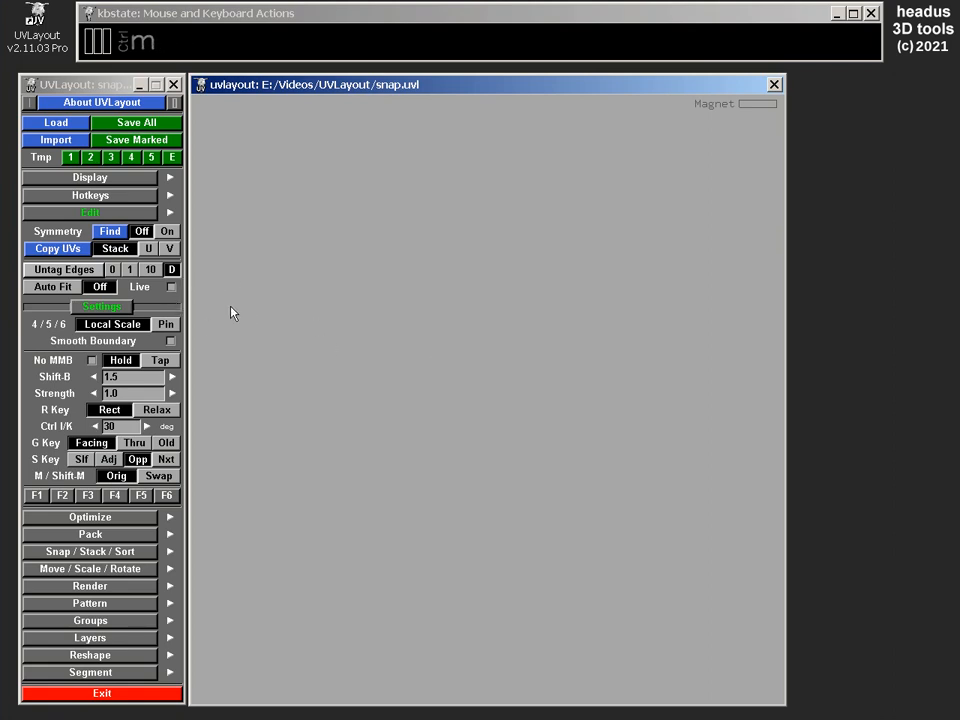
Locate the relocated shell beside its neighbour in the full layout and undo its magnet match.
scroll(487, 349, down, 3)
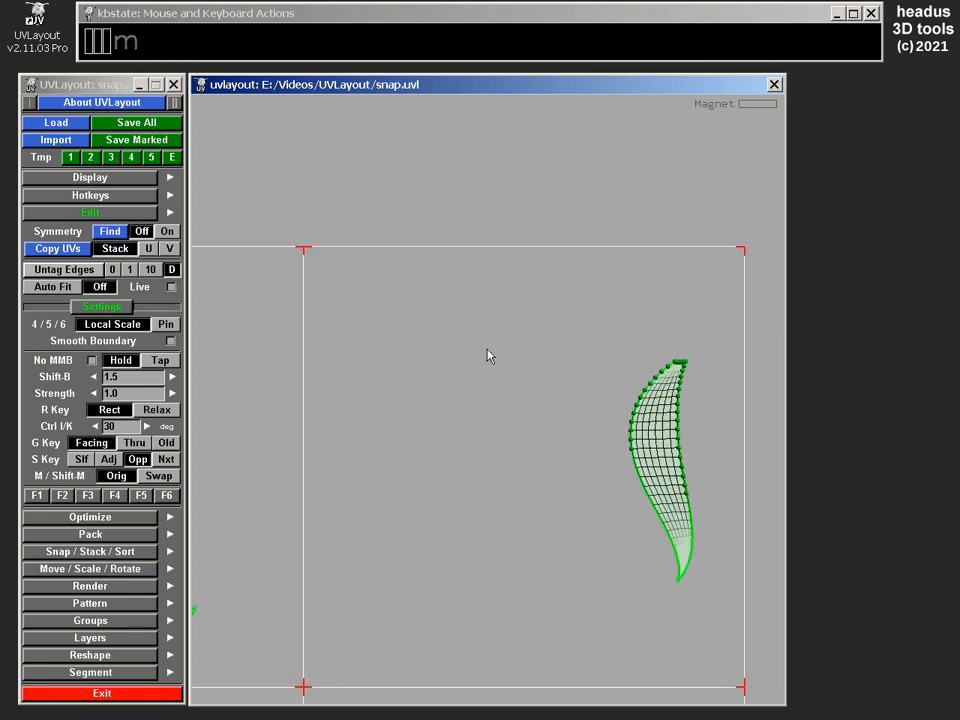
middle_drag(429, 429, 558, 378)
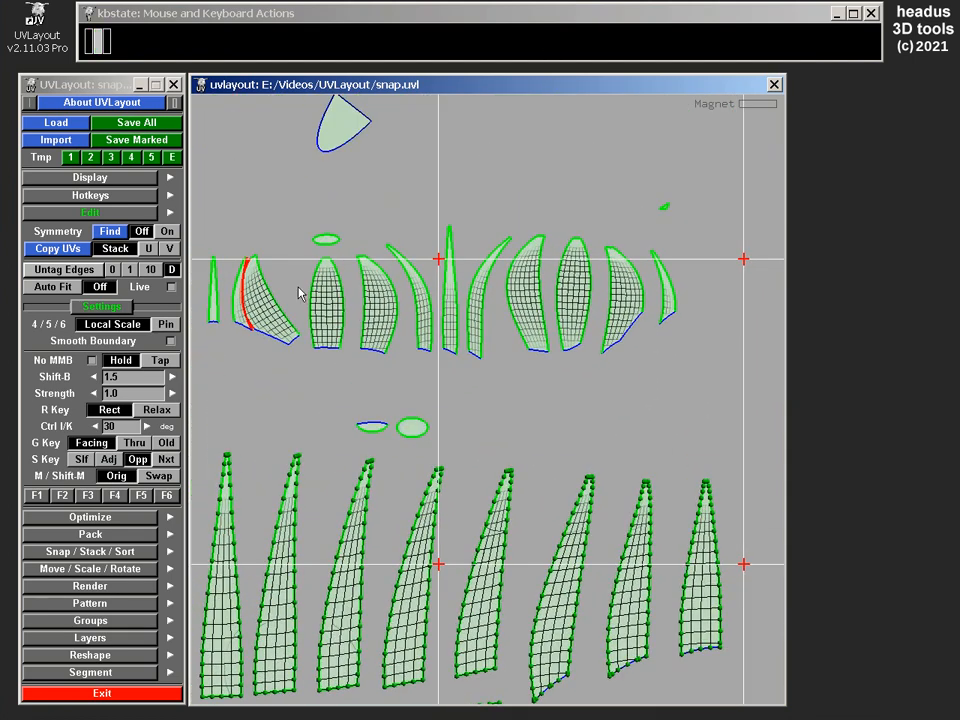
scroll(540, 219, down, 1)
scroll(553, 226, up, 4)
scroll(560, 238, up, 3)
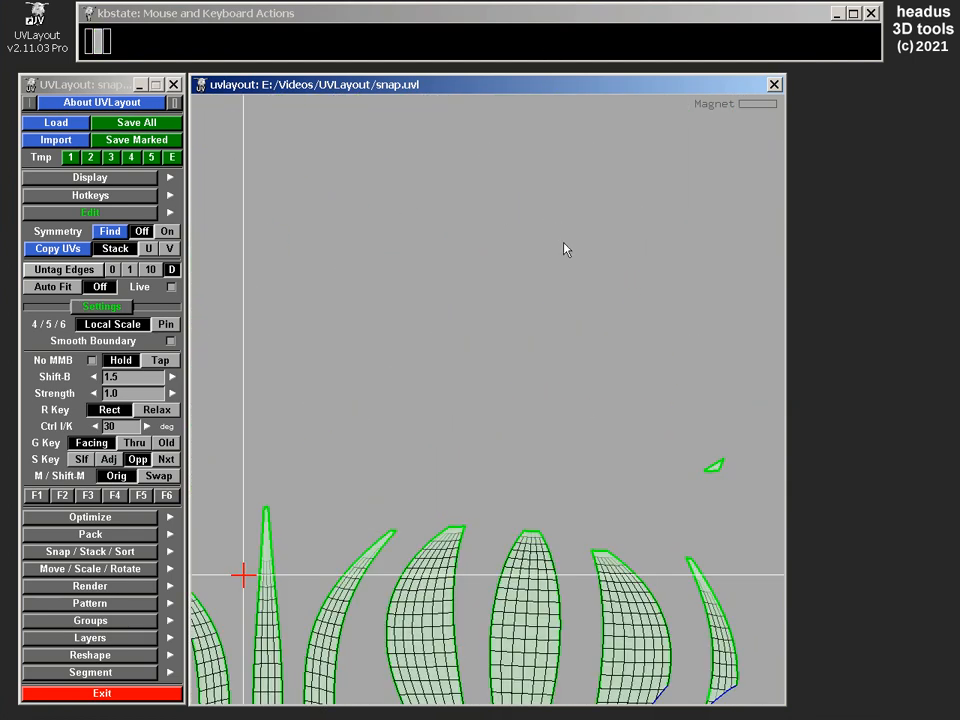
key(ctrl+z)
Bring the neighbouring shell to the tagged border with the reverse magnet match, and set M / Shift-M back to Swap.
middle_drag(655, 281, 549, 341)
scroll(515, 230, up, 4)
middle_drag(506, 218, 518, 313)
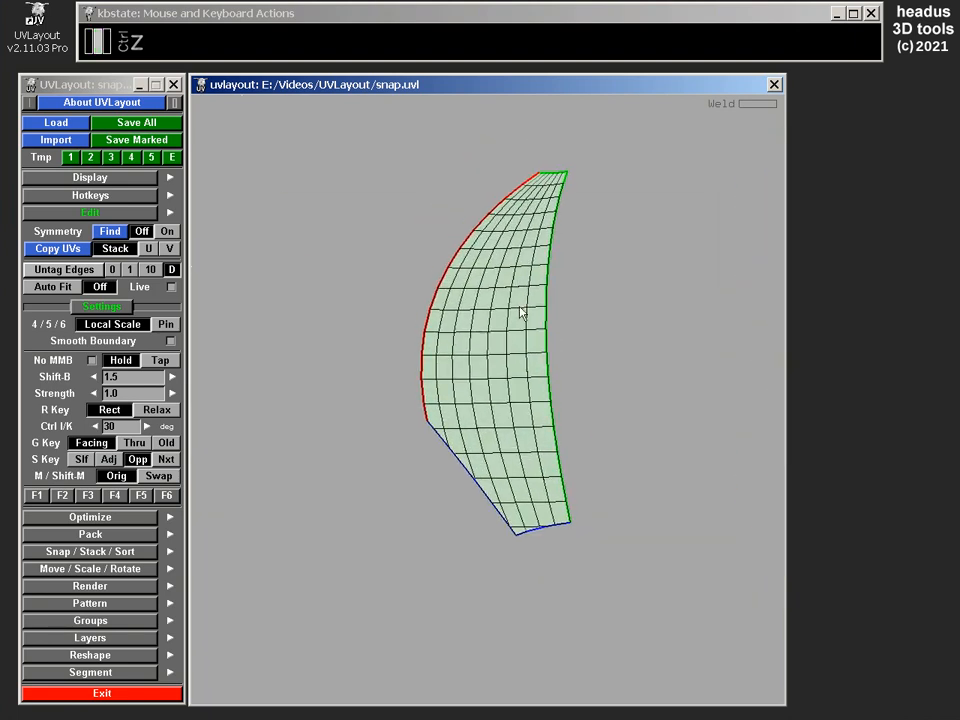
key(ctrl+shift+z)
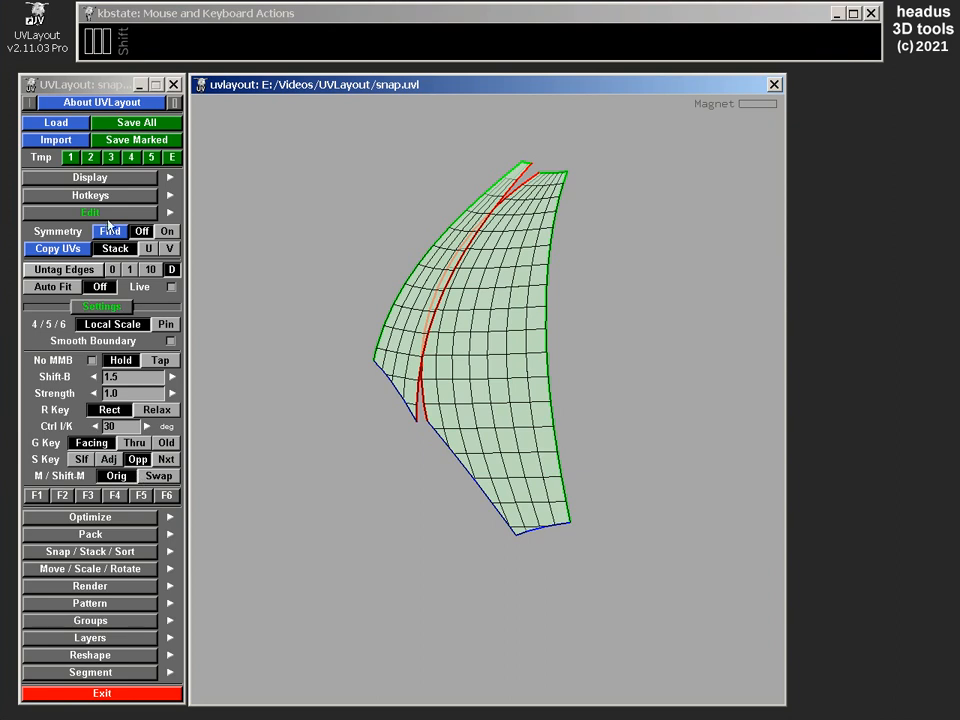
click(160, 475)
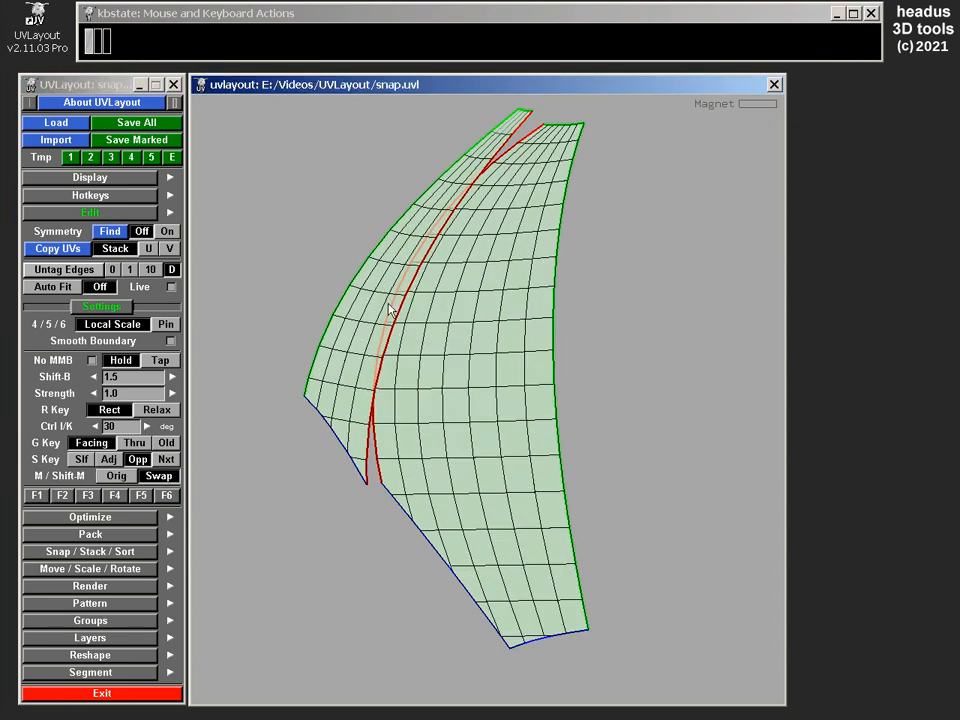
Move the matched neighbouring shell slightly outward to separate the two tagged borders.
key(space)
middle_drag(375, 296, 350, 287)
middle_drag(414, 310, 444, 355)
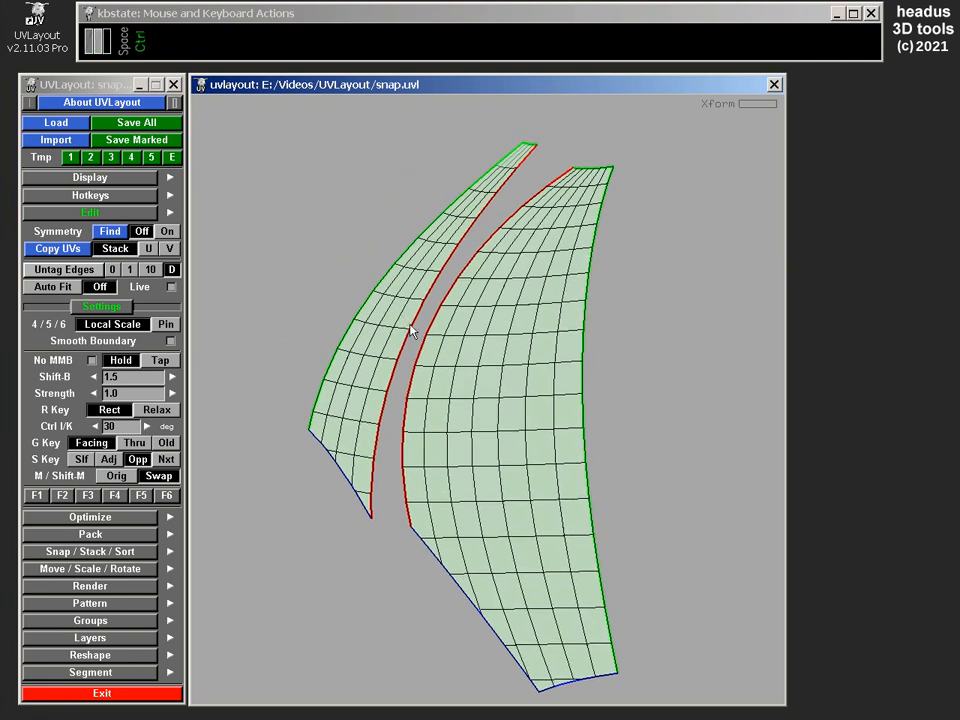
Undo the neighbouring shell's outward move.
key(ctrl+z)
key(ctrl+z)
key(ctrl+z)
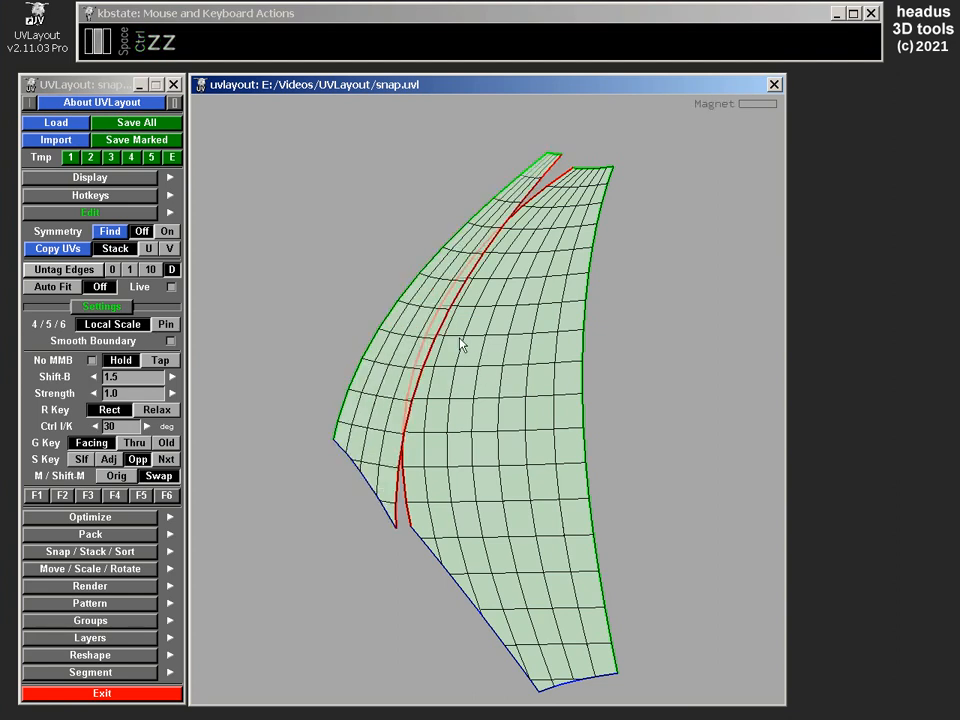
Move the matched neighbouring shell outward to open a gap between the two tagged borders.
key(space)
middle_drag(415, 329, 398, 321)
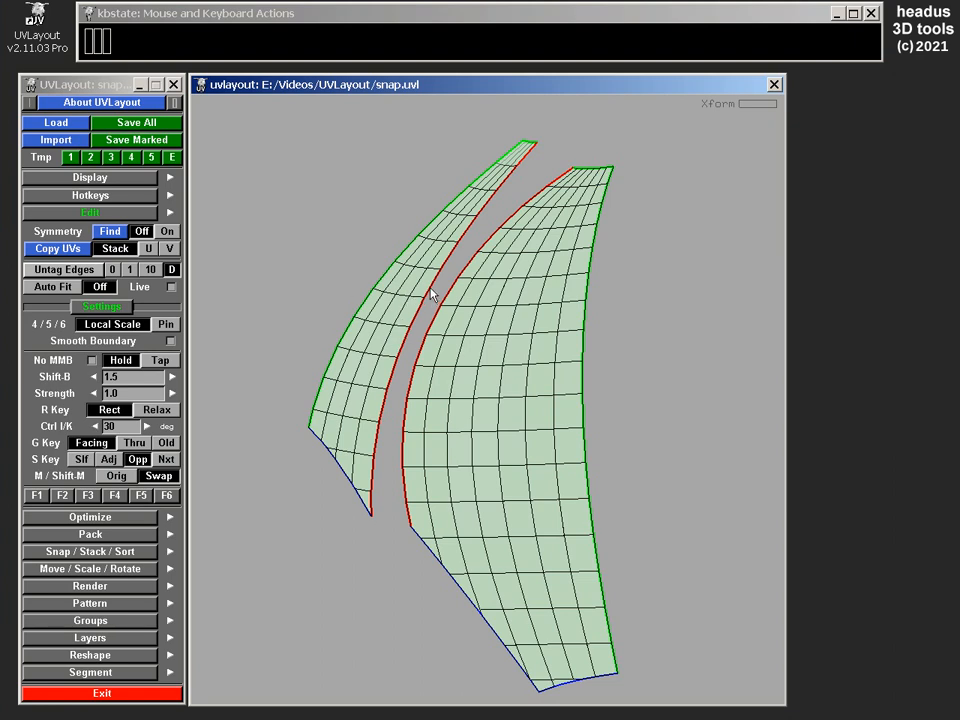
Undo the neighbouring shell's move and magnet match, and clear the weld tags from the remaining shell's whole border.
key(ctrl+z)
key(ctrl+z)
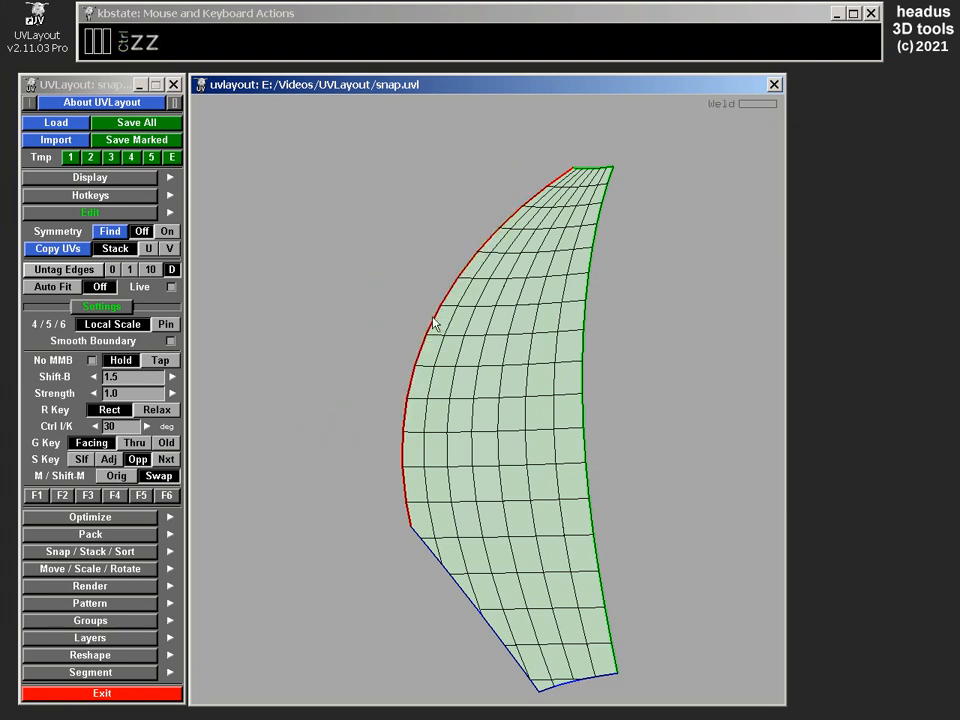
key(shift+w)
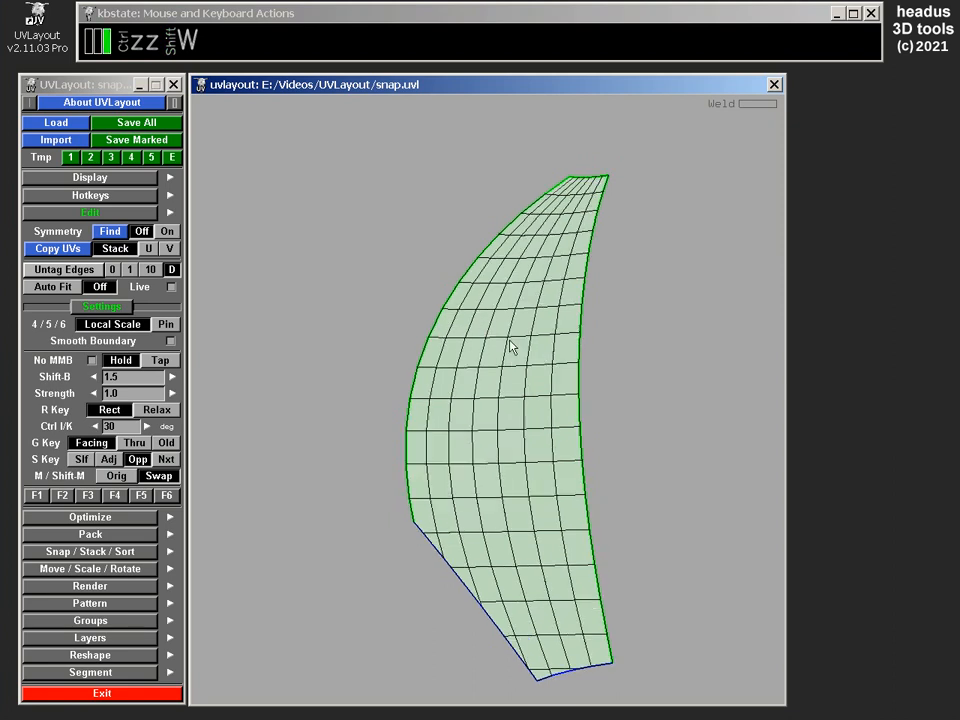
Weld-tag a single edge on the shell's convex border and magnet-match the neighbouring shell to it.
right_drag(510, 340, 511, 343)
middle_drag(511, 343, 513, 308)
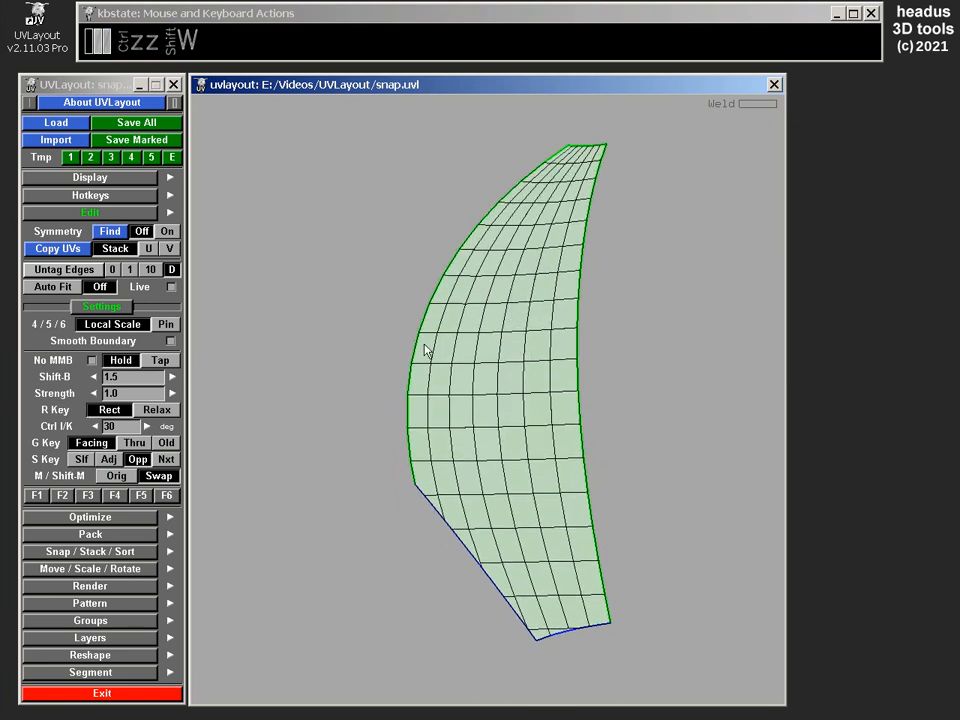
right_drag(422, 339, 493, 377)
mouse_move(493, 377)
middle_down()
mouse_move(478, 362)
mouse_move(481, 373)
middle_up()
right_drag(481, 373, 514, 144)
right_drag(518, 323, 566, 274)
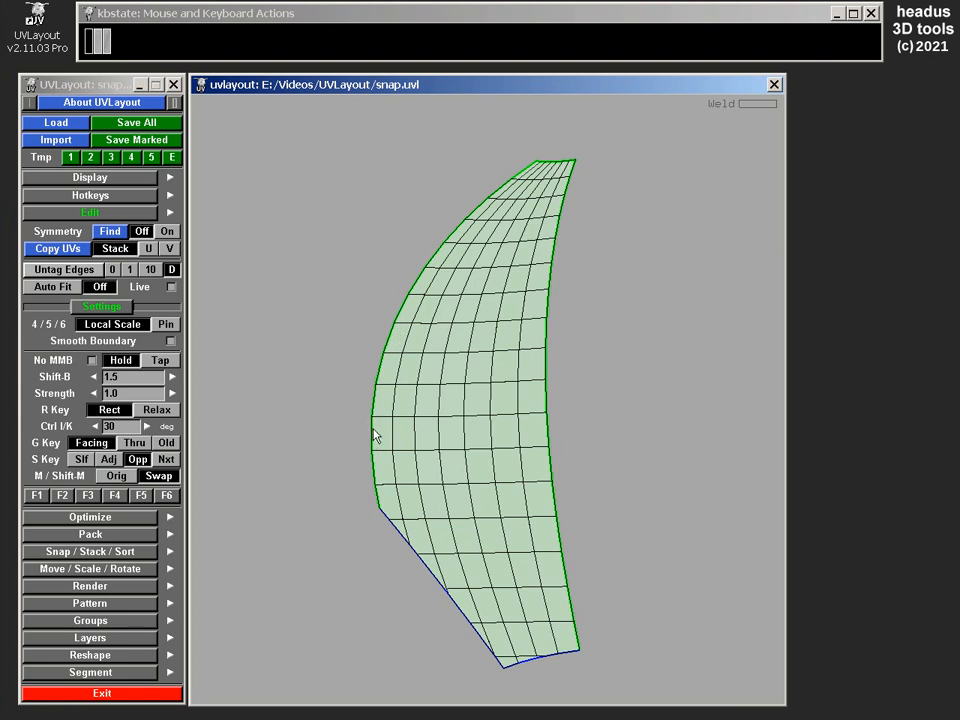
key(w)
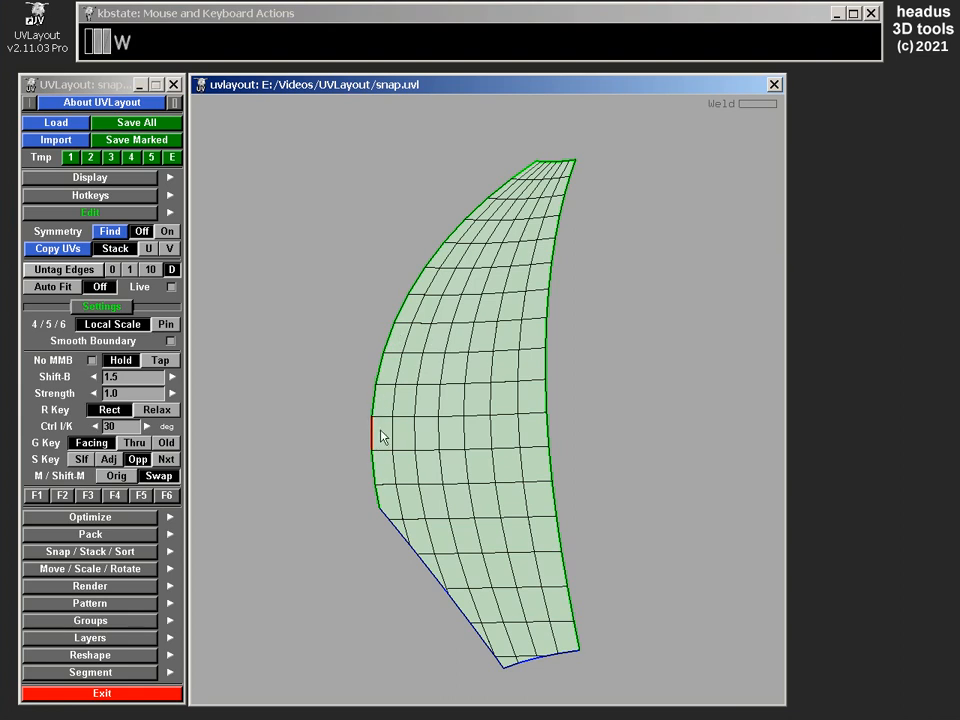
key(m)
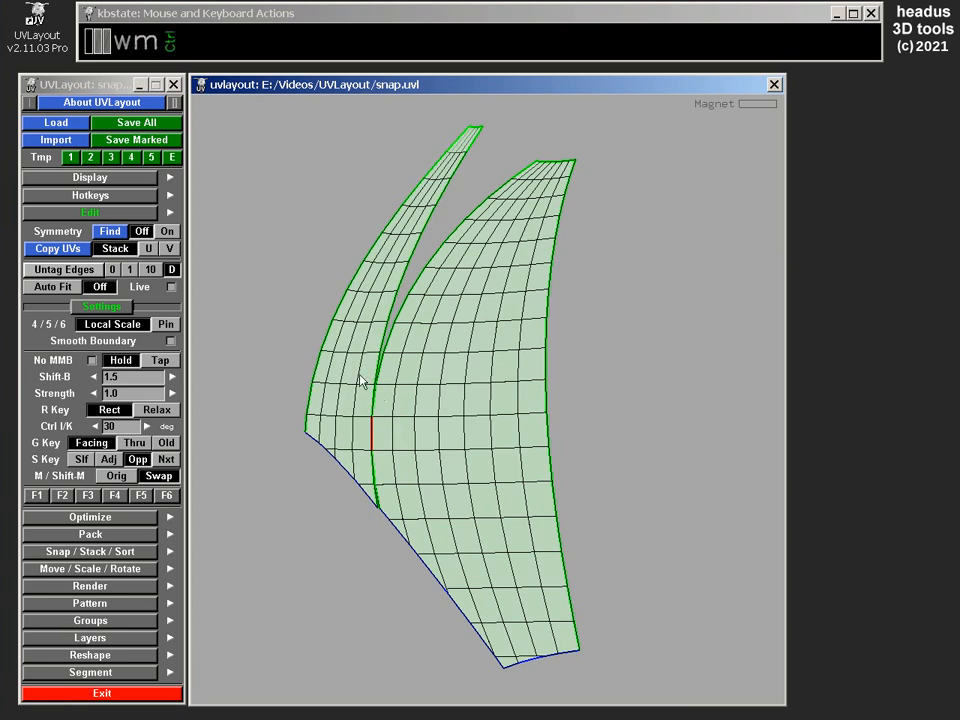
Undo the magnet match and the single-edge weld tag.
key(ctrl+z)
key(ctrl+z)
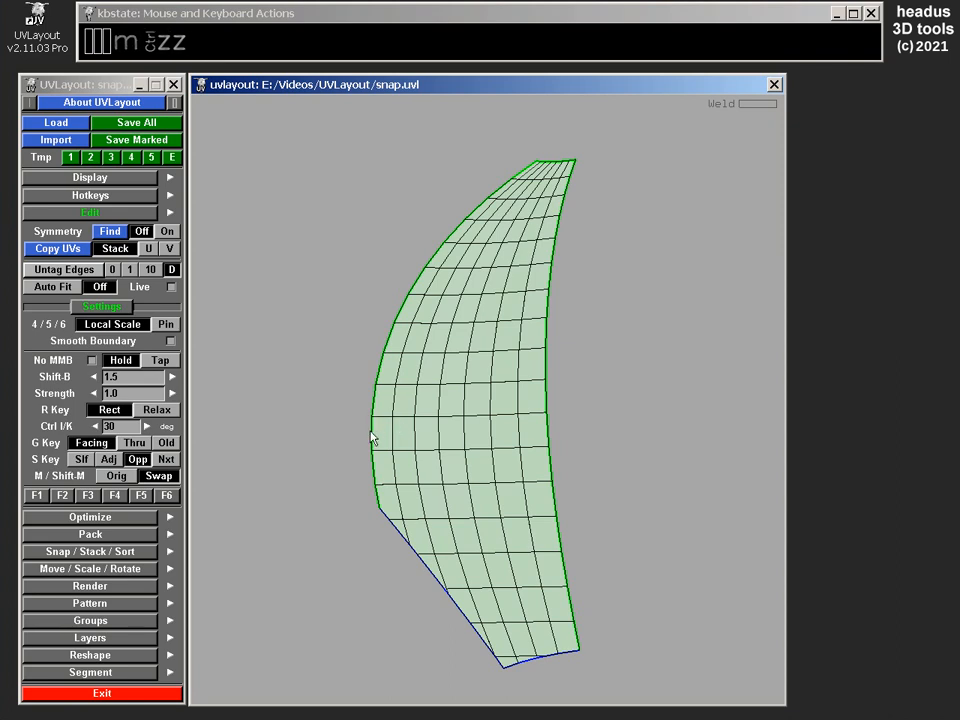
Magnet-match the neighbouring shells to both long borders of the shell without tagging any edges.
scroll(378, 428, up, 2)
scroll(432, 425, down, 2)
key(m)
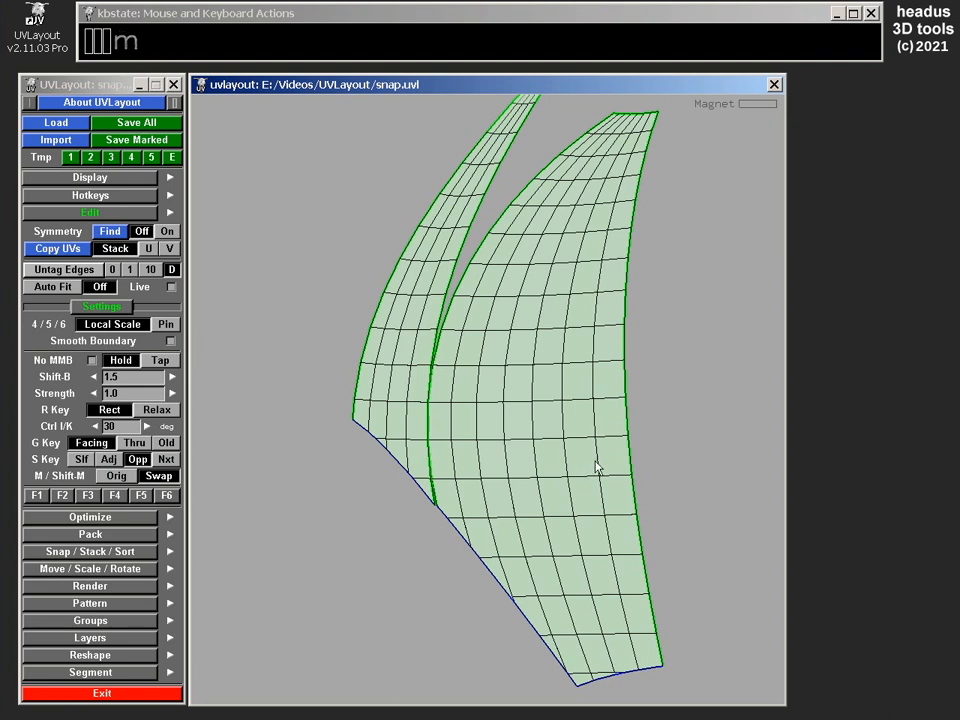
key(m)
scroll(600, 450, down, 1)
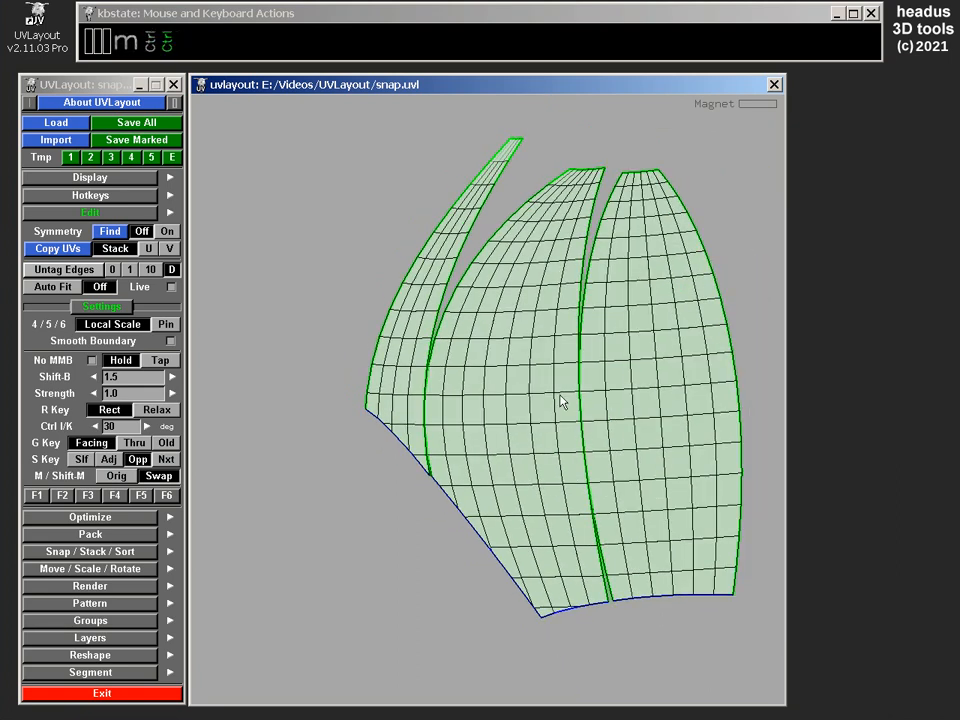
Undo both untagged magnet matches so the shell stands alone again.
key(ctrl+z)
key(ctrl+z)
Turn on Show Shell Bleeds in the Pack settings and set the bleed to 9 pixels.
click(89, 211)
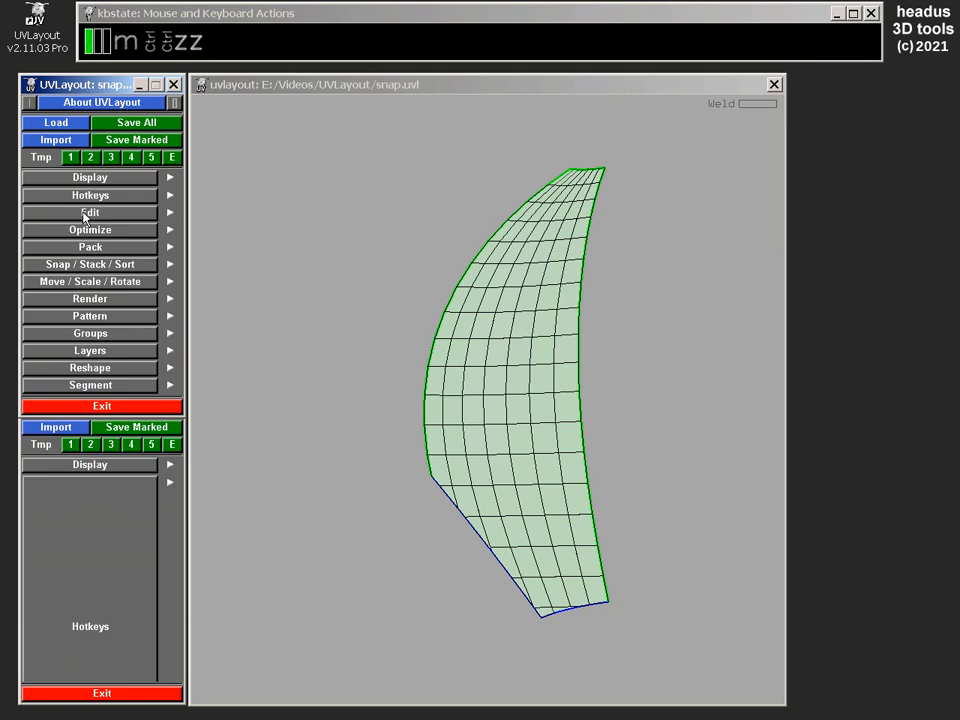
click(90, 247)
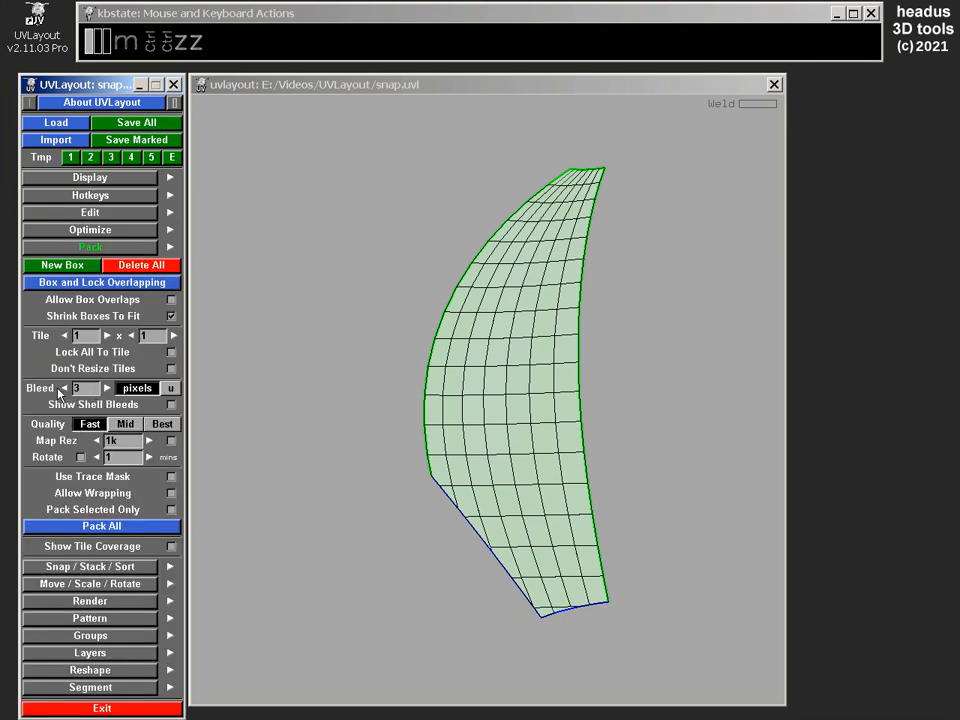
click(77, 390)
click(171, 405)
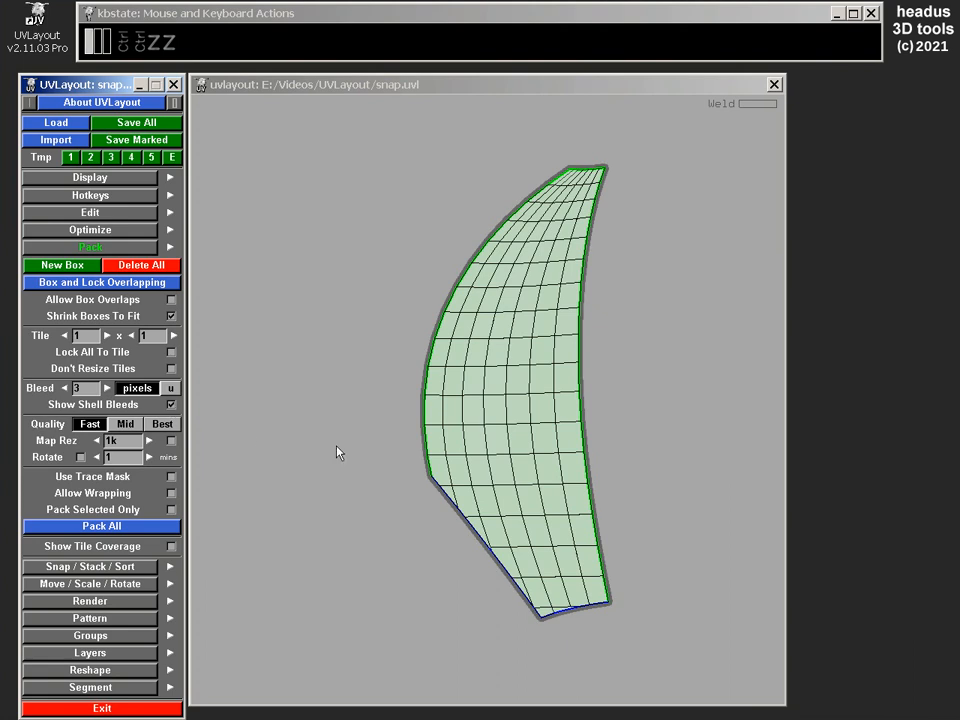
click(108, 388)
click(108, 388)
click(108, 388)
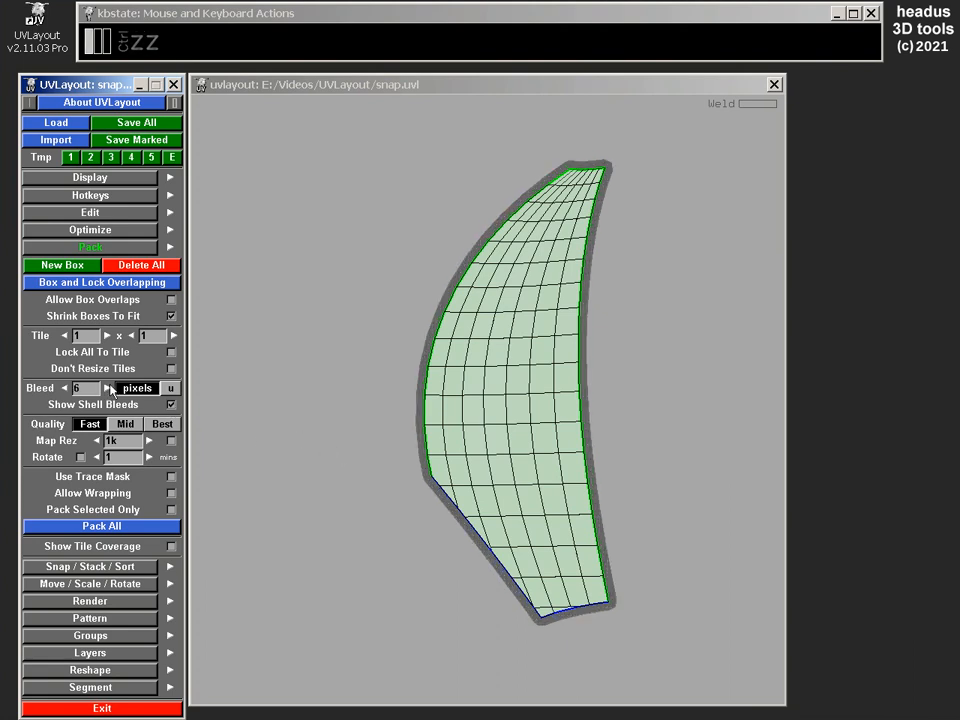
click(108, 388)
click(108, 388)
click(108, 388)
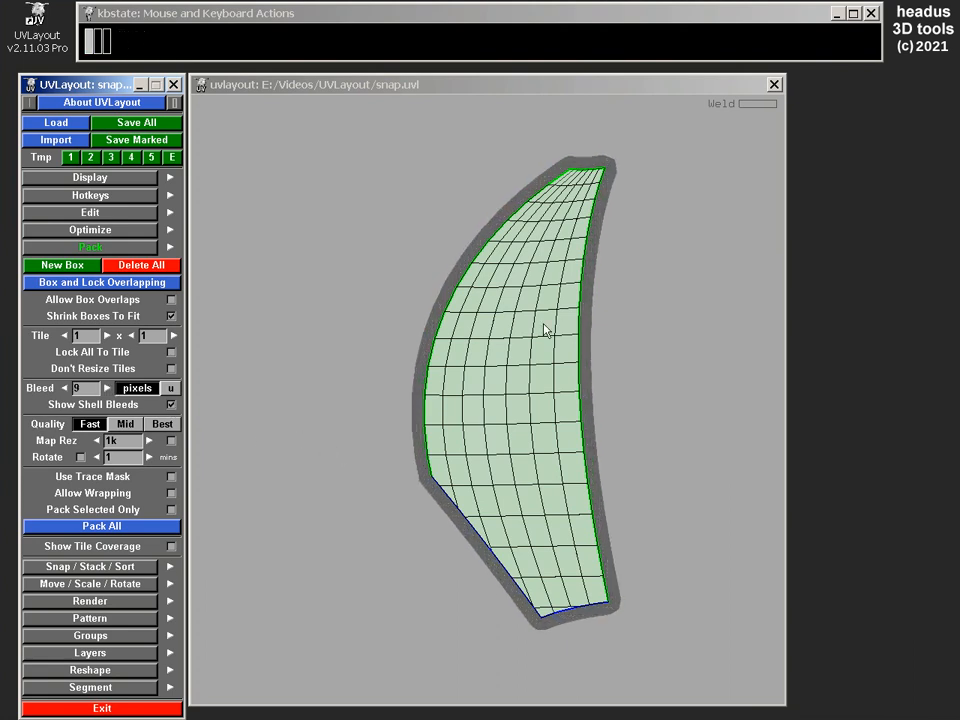
Magnet-match the neighbouring shells to both long borders of the shell, spaced by the bleed.
middle_drag(542, 324, 440, 428)
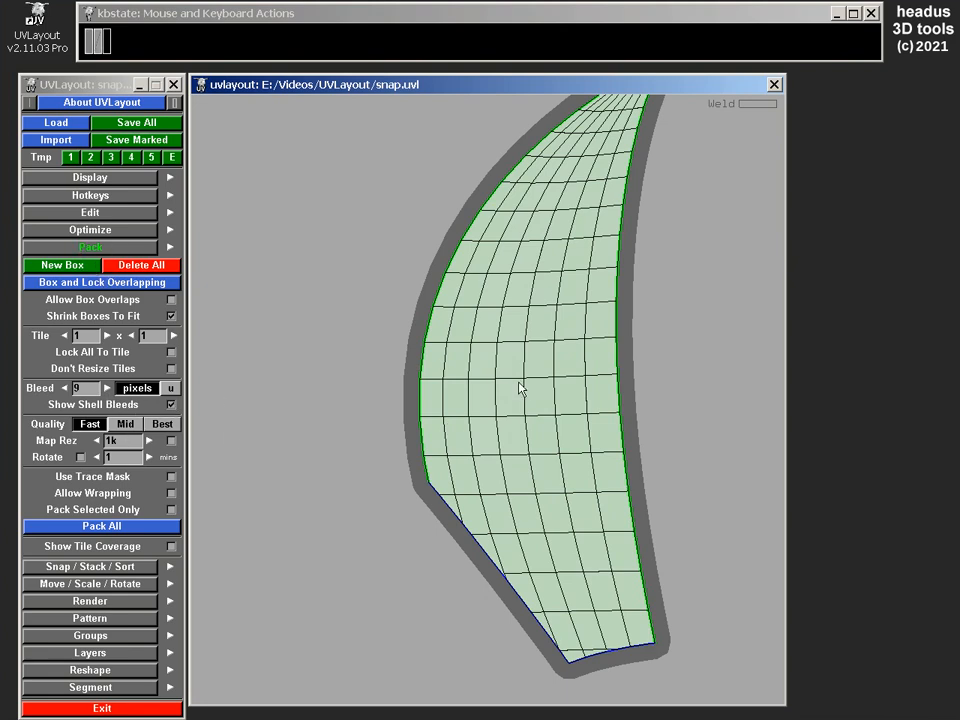
middle_drag(519, 388, 416, 418)
key(m)
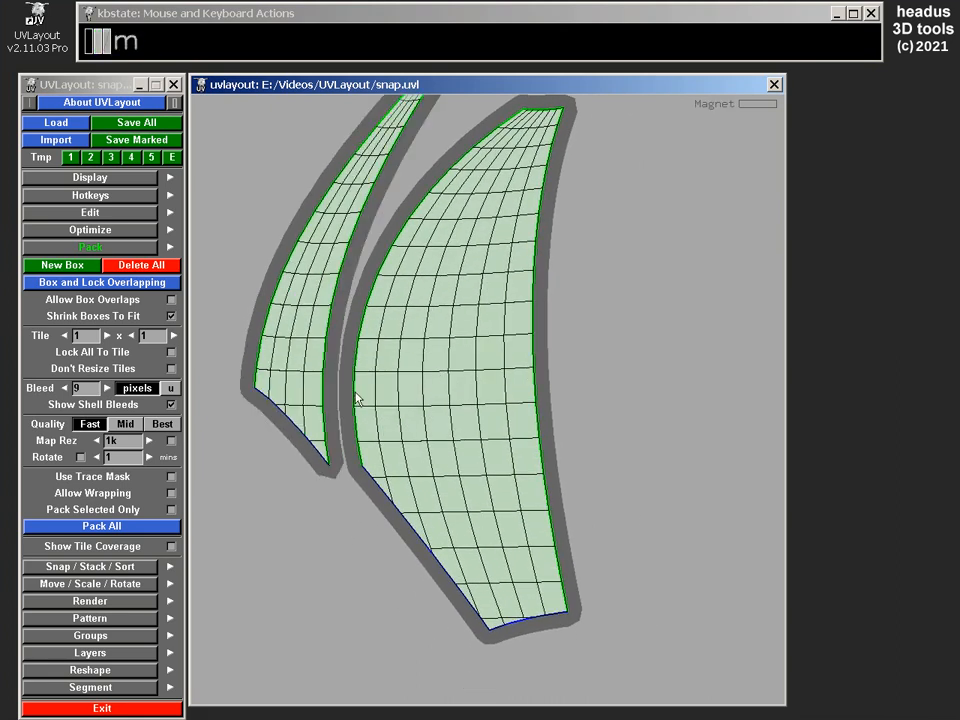
key(m)
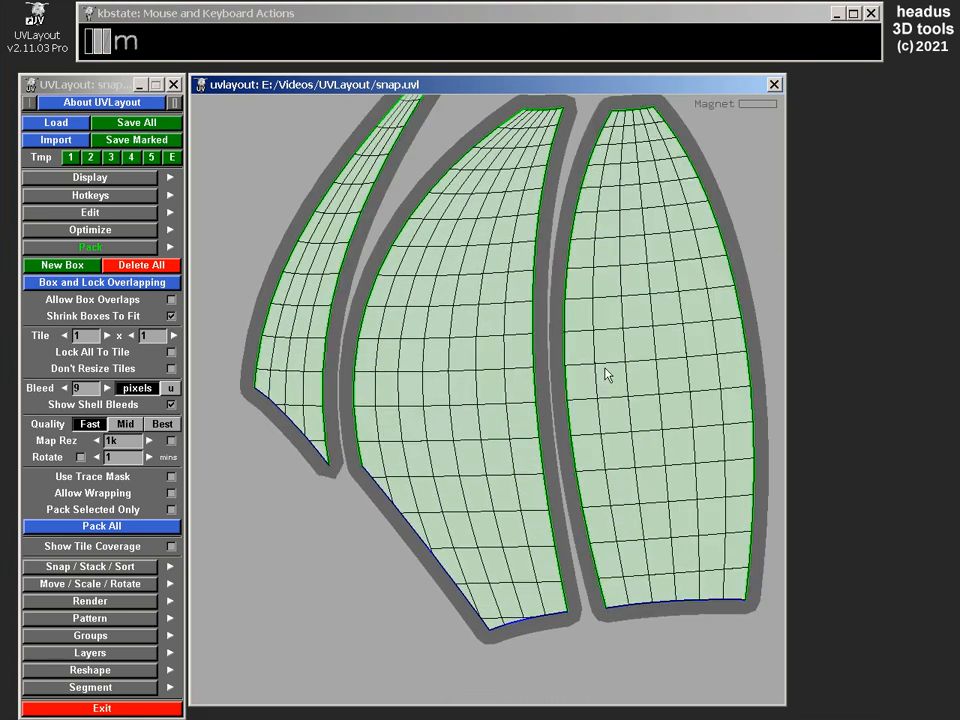
Extend the row by magnet-matching a fourth shell to the outer border of the last matched shell.
right_drag(607, 374, 603, 368)
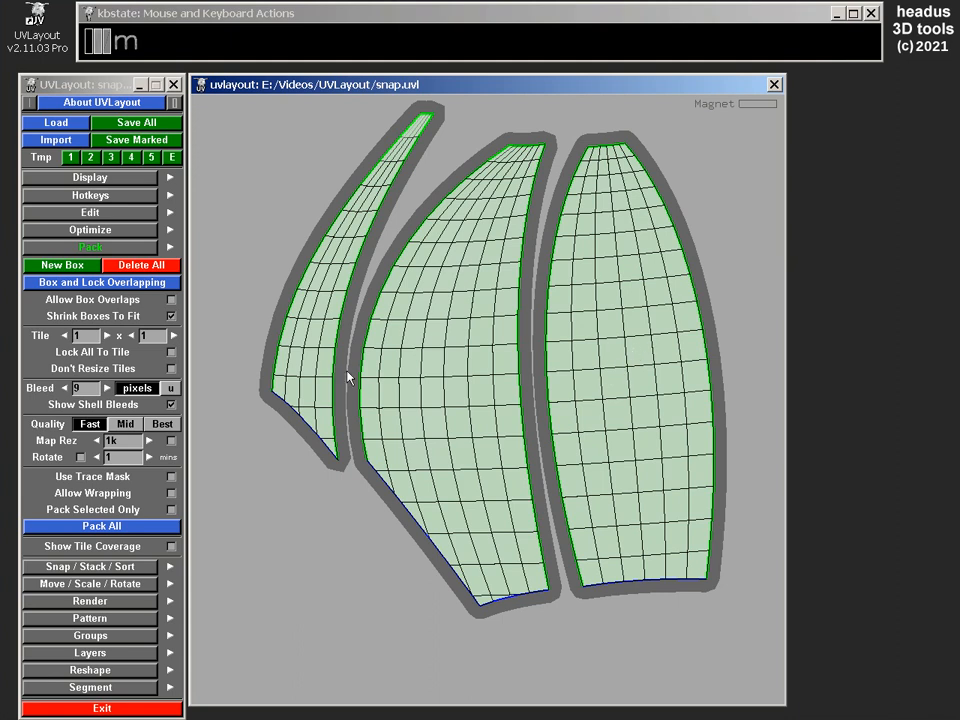
scroll(509, 368, down, 2)
scroll(661, 415, up, 2)
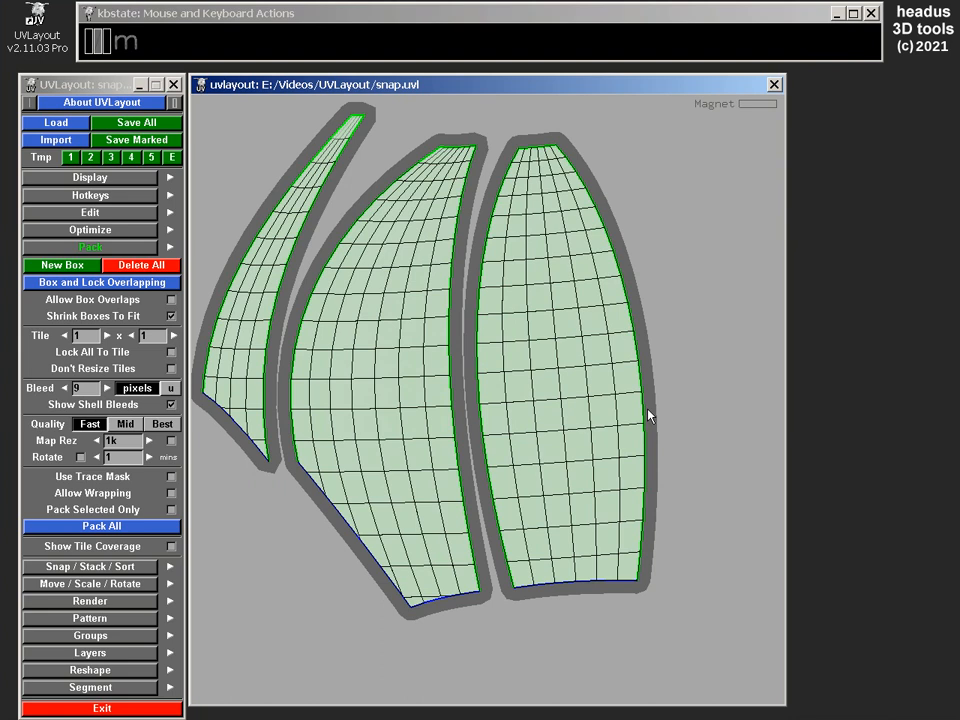
scroll(645, 413, down, 1)
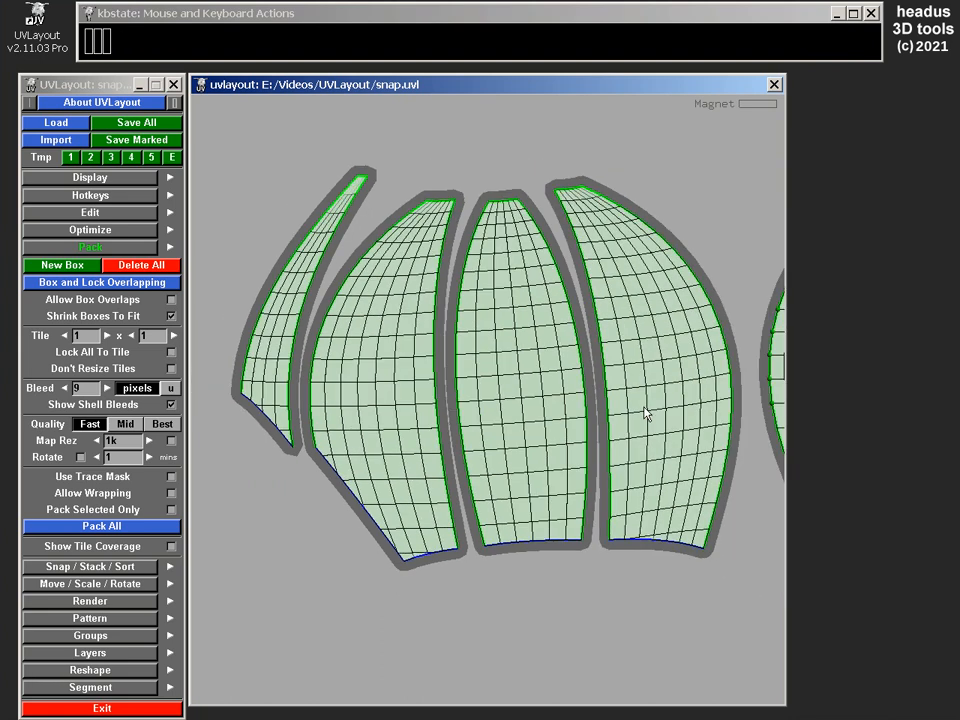
scroll(617, 386, down, 1)
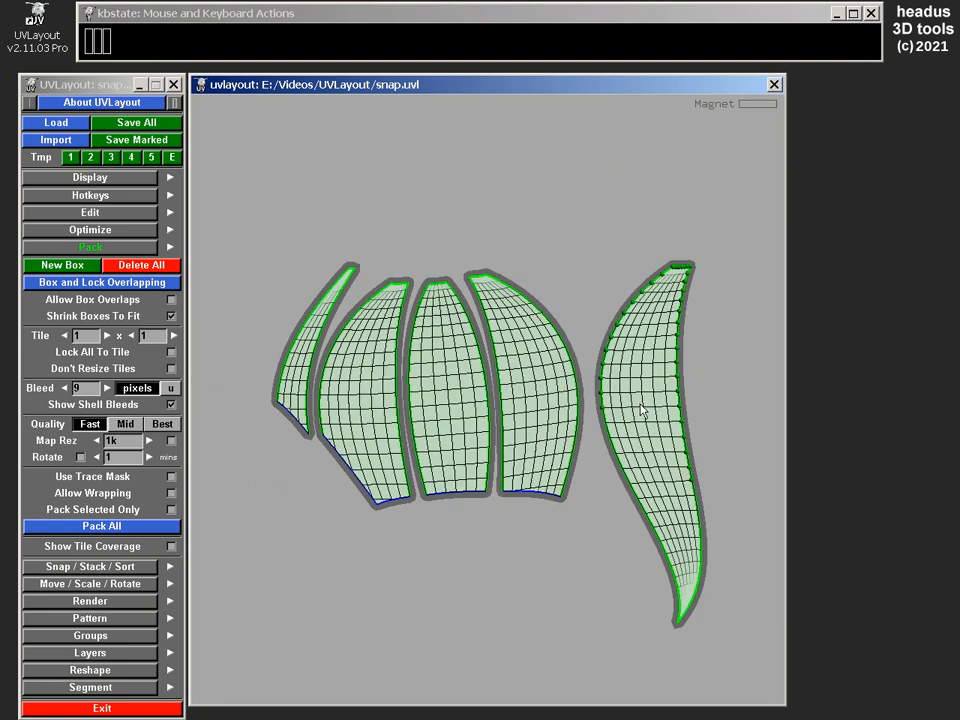
Move the long horn-shaped shell below the row and magnet-match the narrow fifth shell to the row's free end.
key(space)
middle_drag(654, 377, 705, 591)
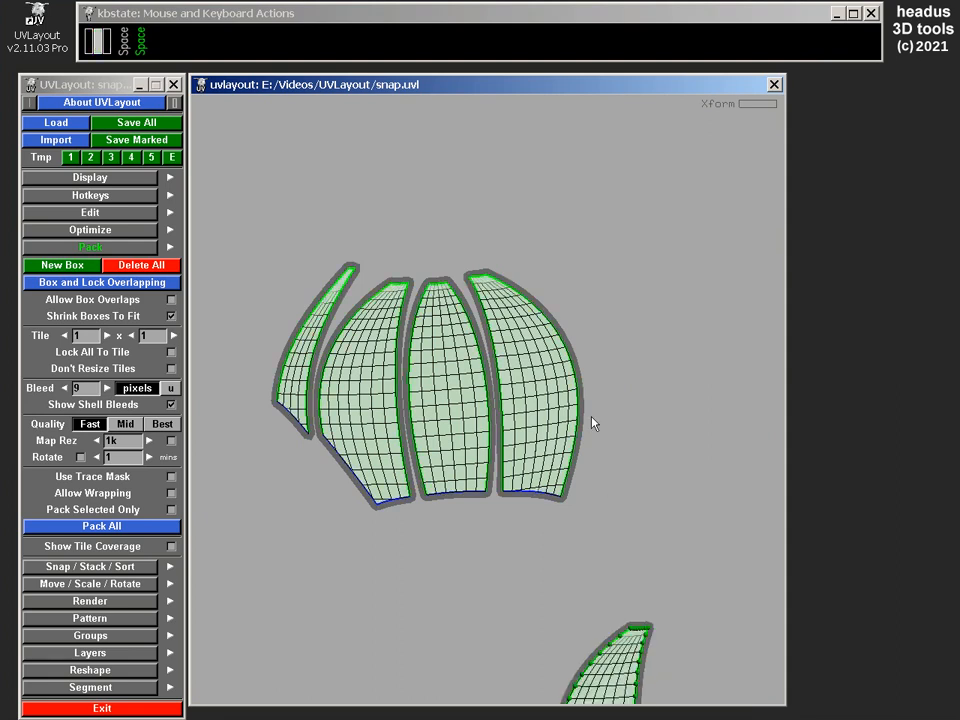
scroll(594, 422, up, 2)
key(m)
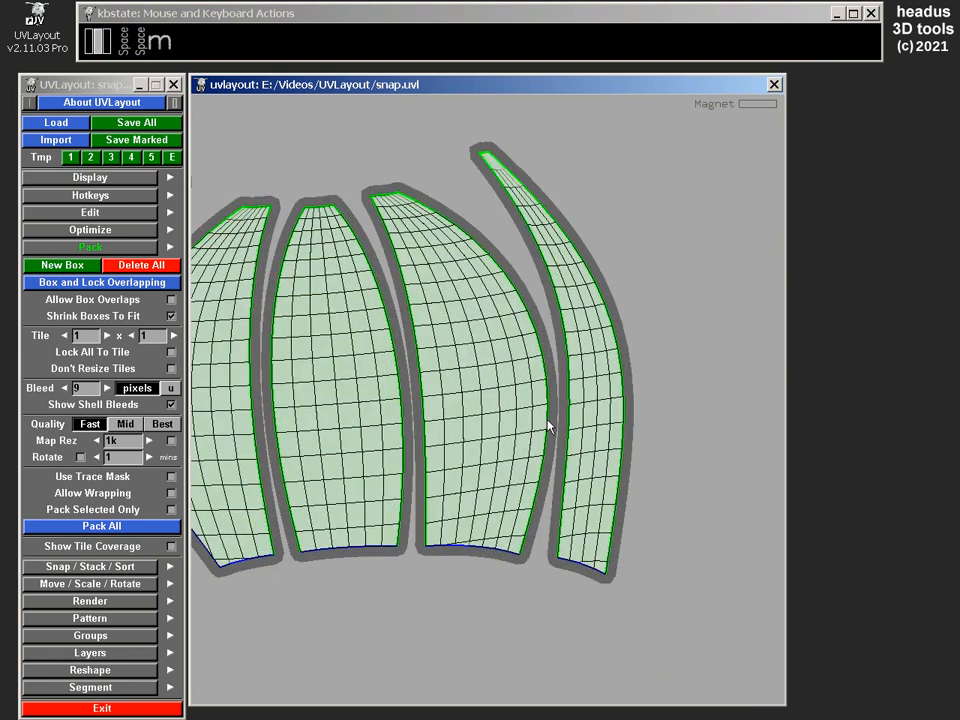
scroll(548, 376, down, 1)
middle_drag(355, 391, 450, 351)
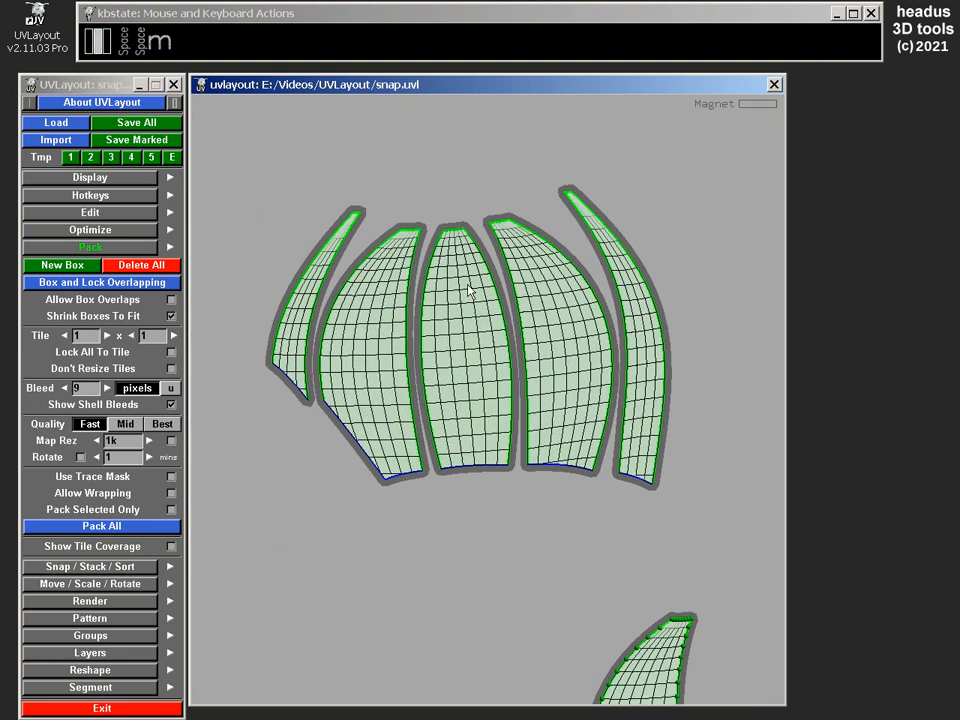
Turn off Show Shell Bleeds and inspect the gaps between the five matched shells.
click(171, 405)
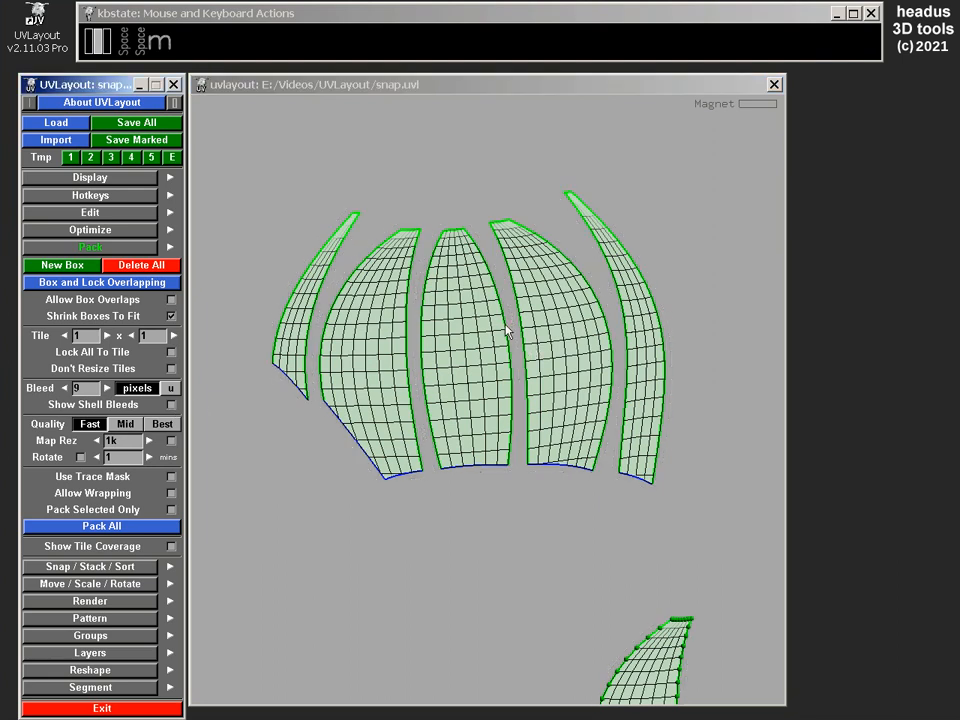
scroll(536, 380, up, 1)
scroll(536, 375, up, 3)
middle_drag(536, 375, 519, 399)
scroll(545, 387, down, 2)
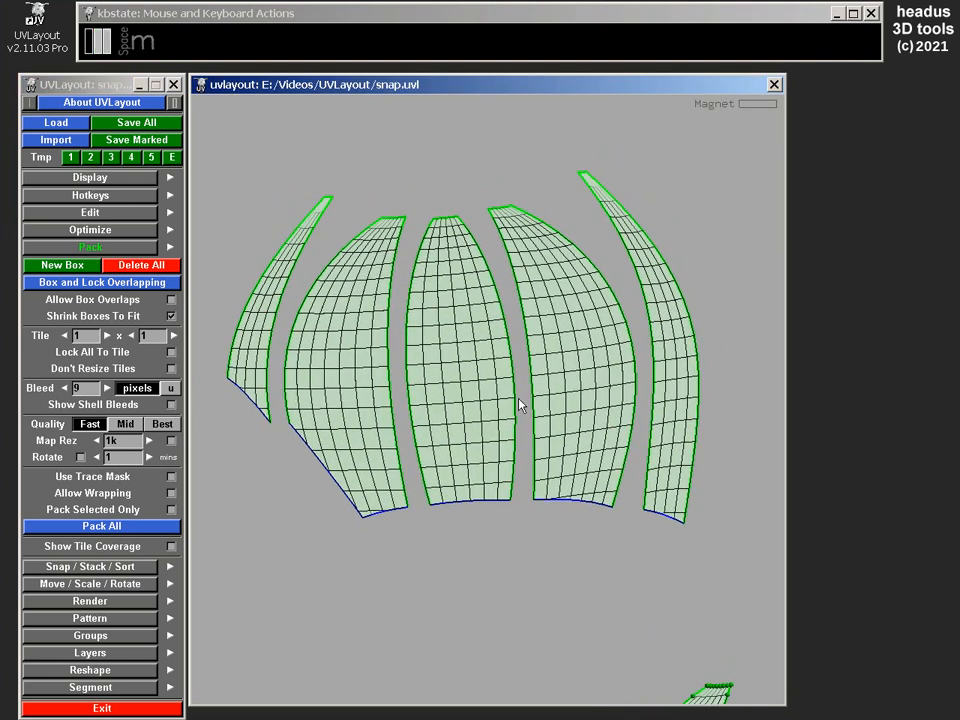
right_drag(503, 407, 504, 404)
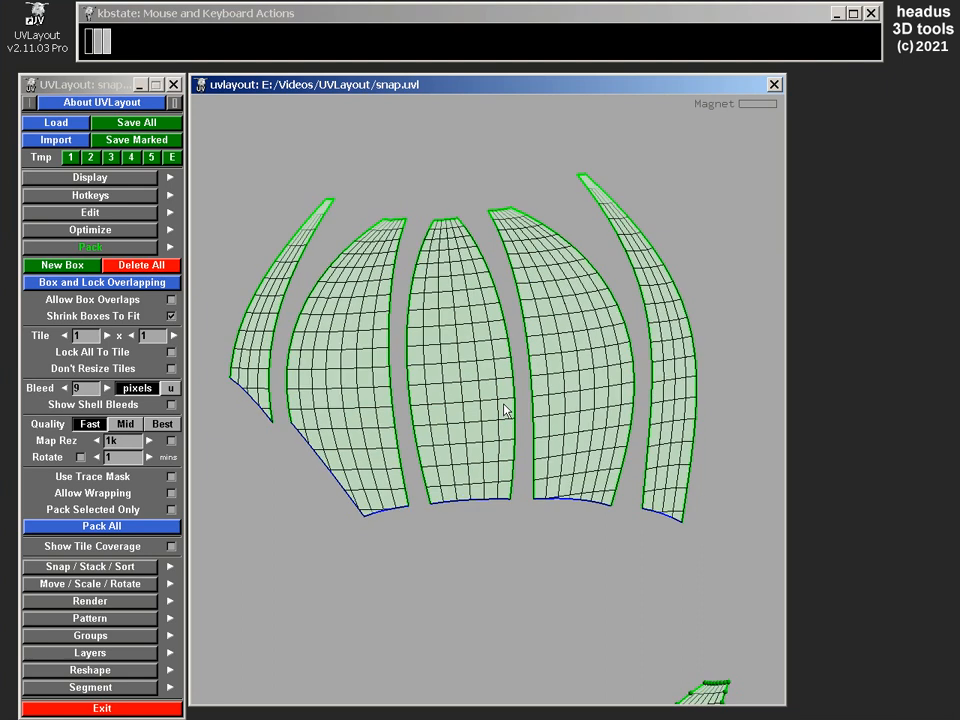
middle_drag(504, 404, 518, 409)
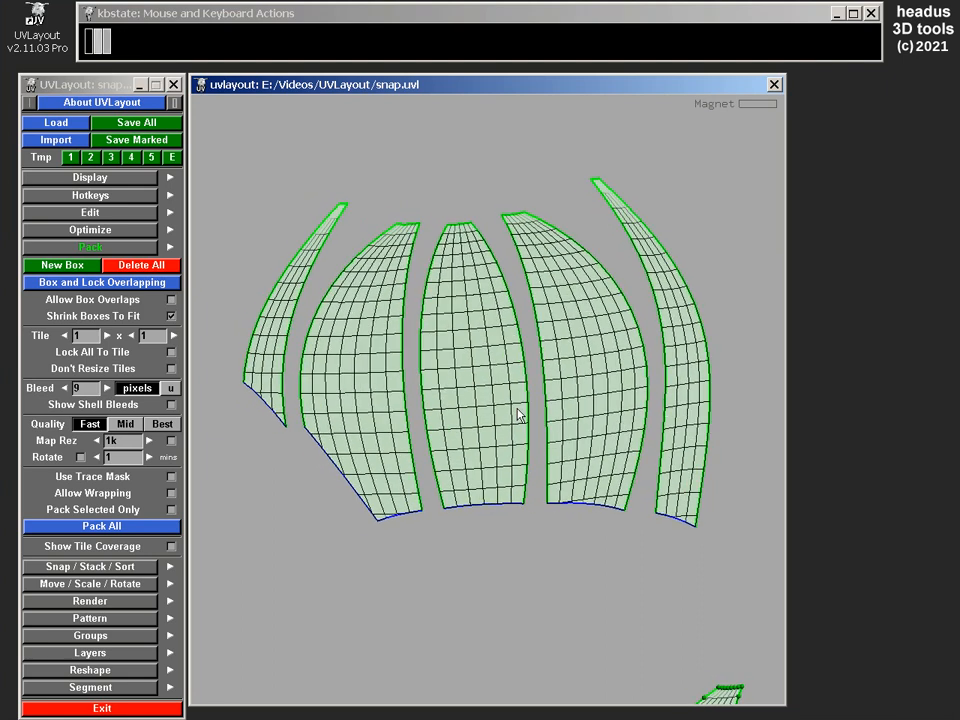
right_drag(518, 409, 512, 407)
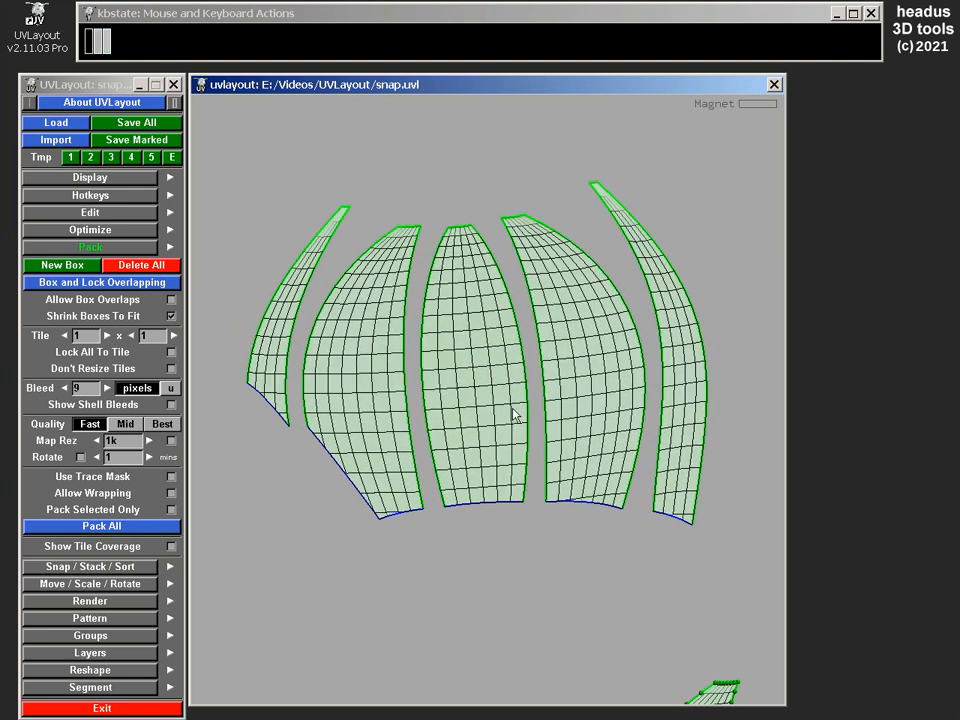
right_drag(513, 409, 514, 418)
middle_drag(512, 401, 528, 408)
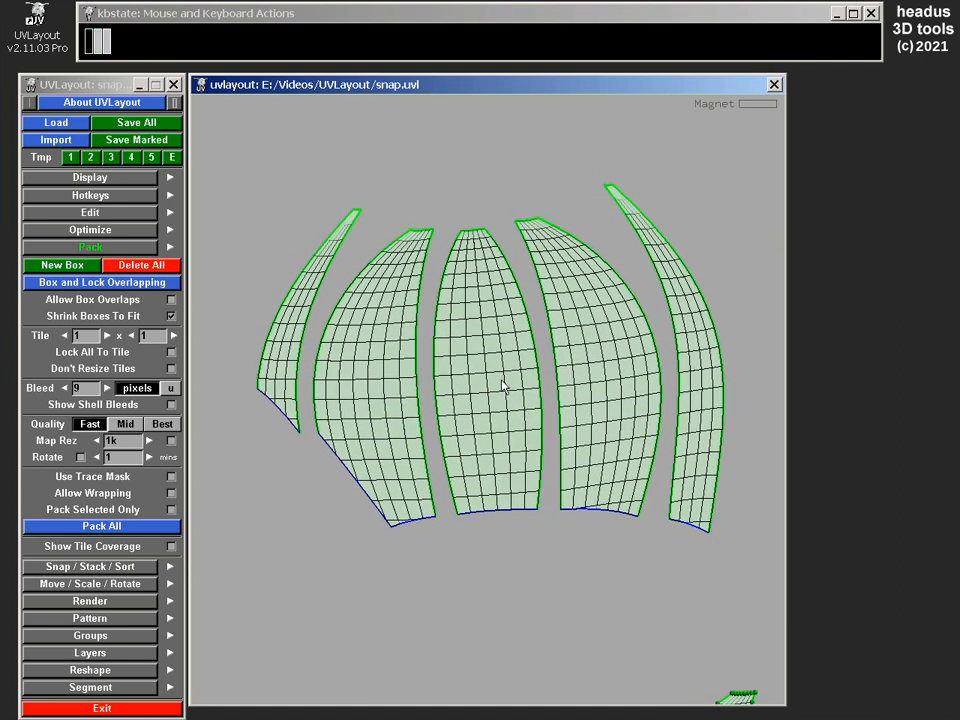
right_drag(503, 387, 515, 395)
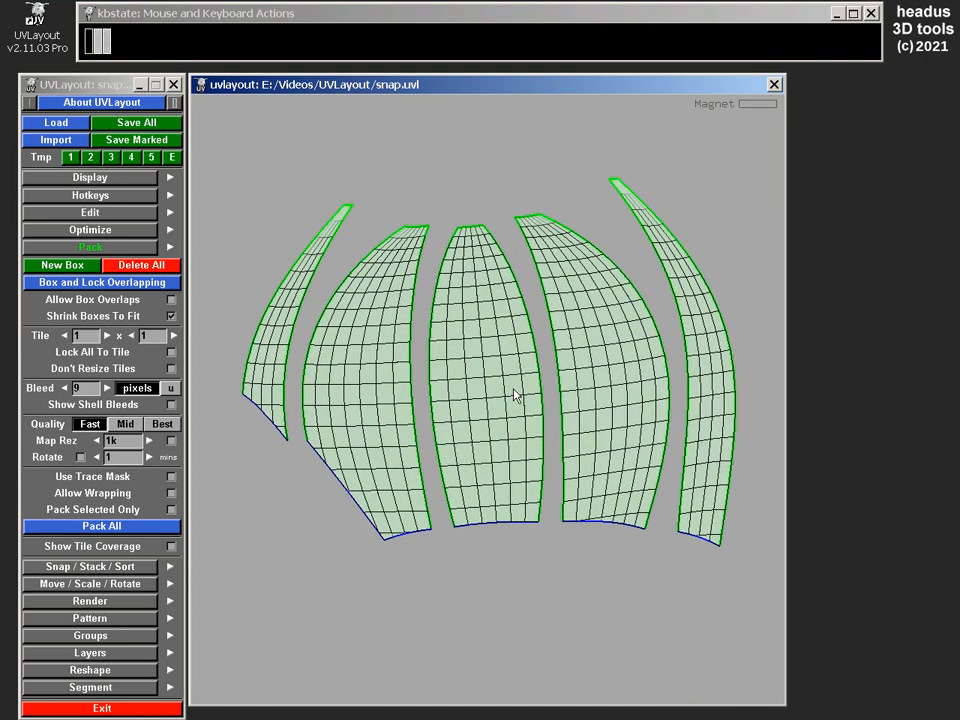
middle_drag(513, 395, 508, 395)
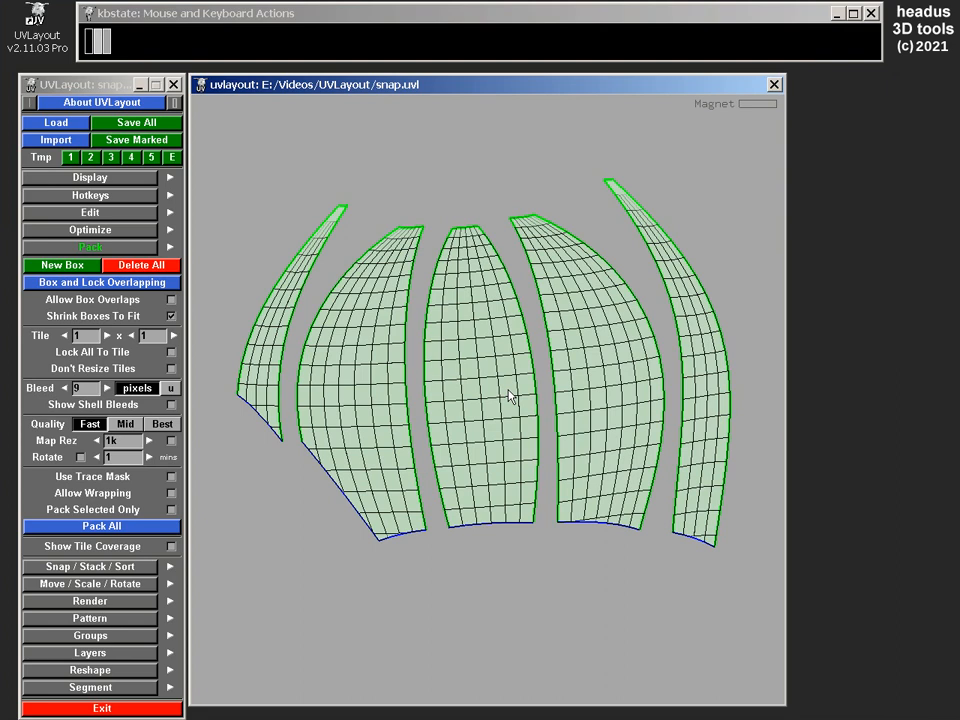